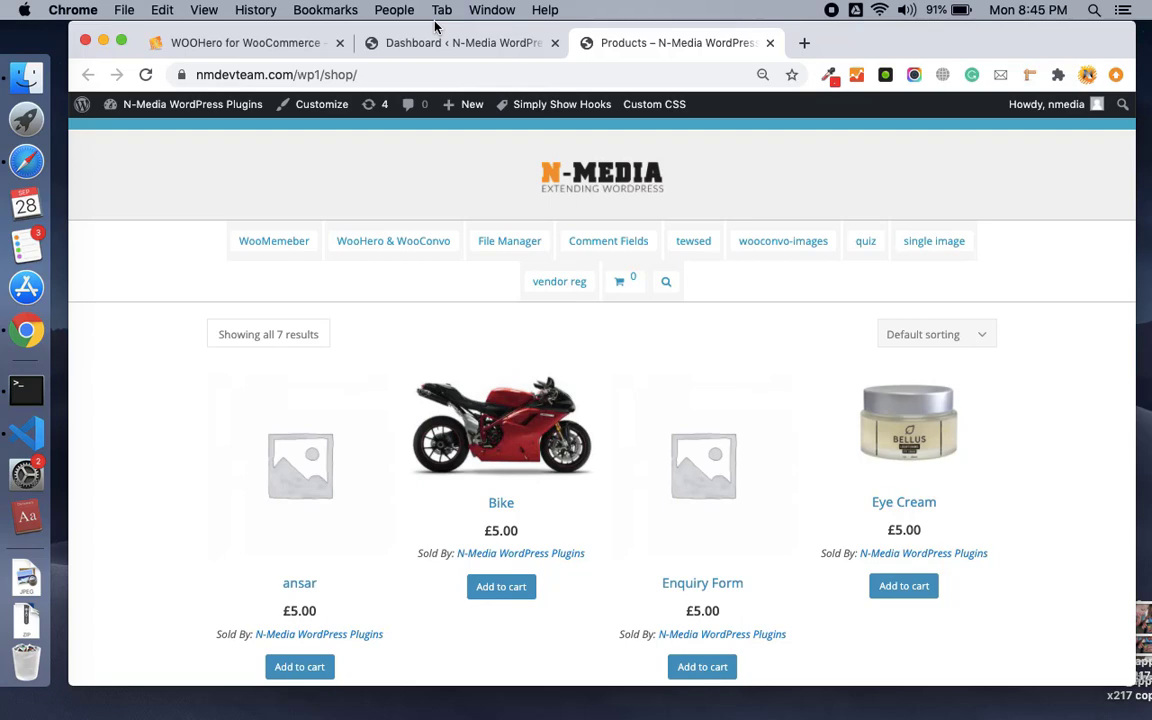
Open the WOOHero for WooCommerce product page with its $25.00 single-site price and browse it.
left_click(300, 43)
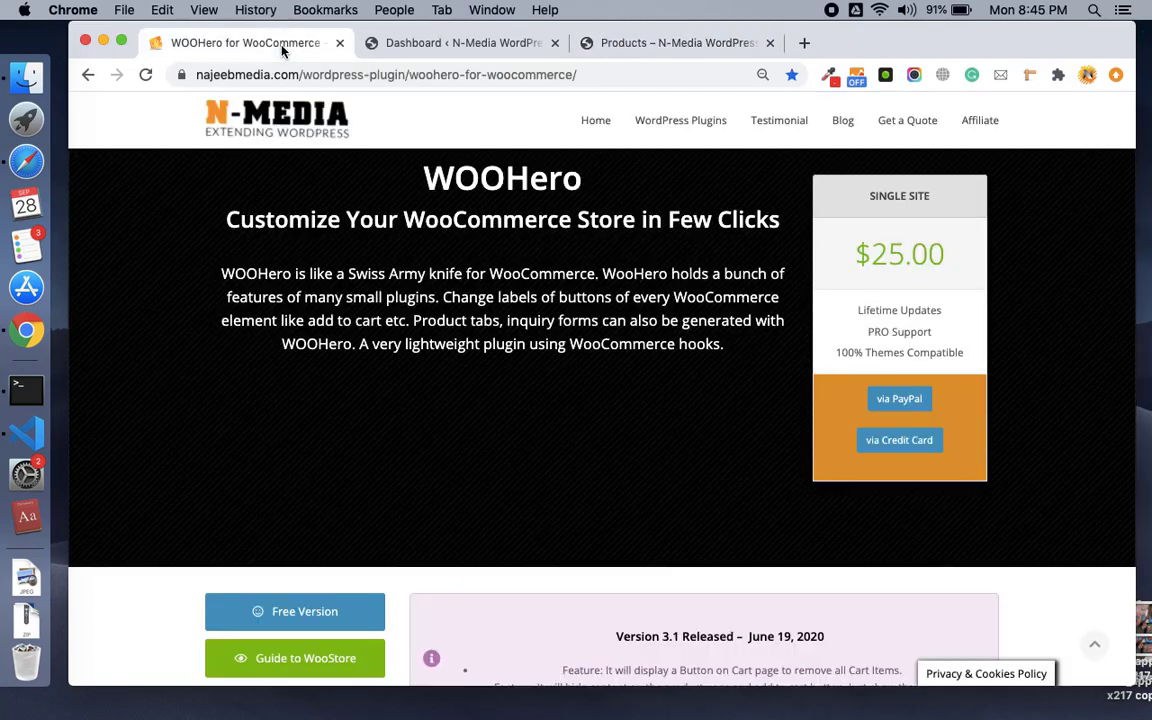
scroll(508, 250, "up", 1)
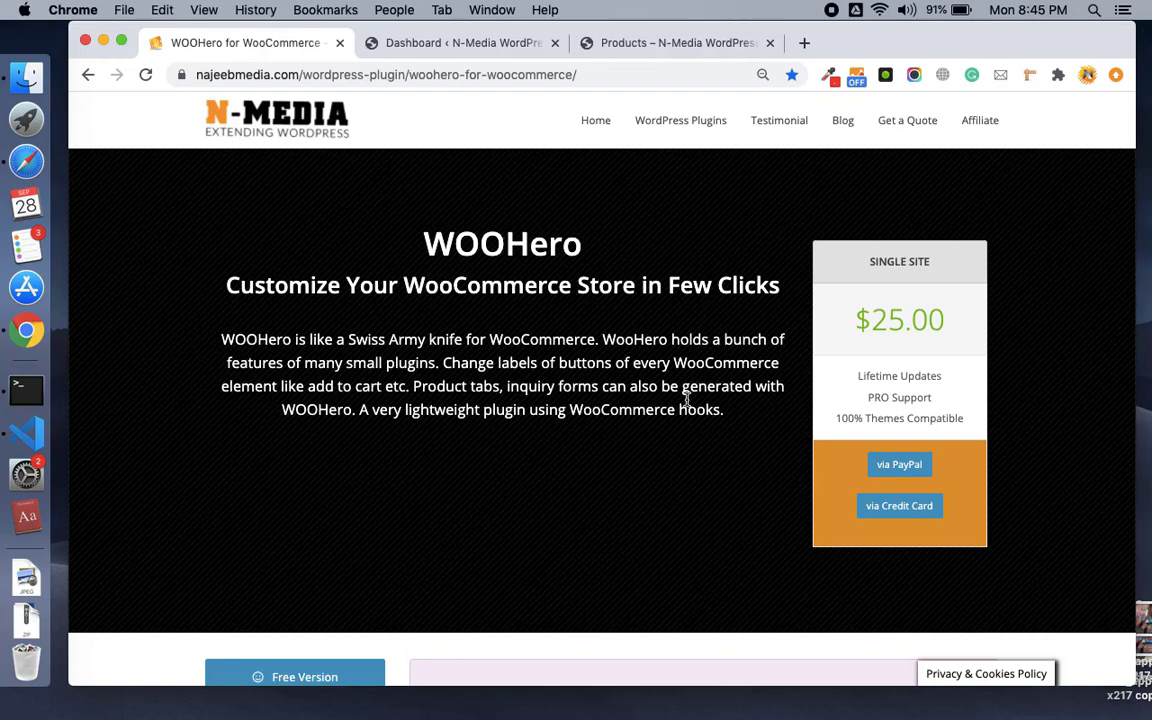
scroll(545, 394, "down", 3)
scroll(545, 396, "up", 1)
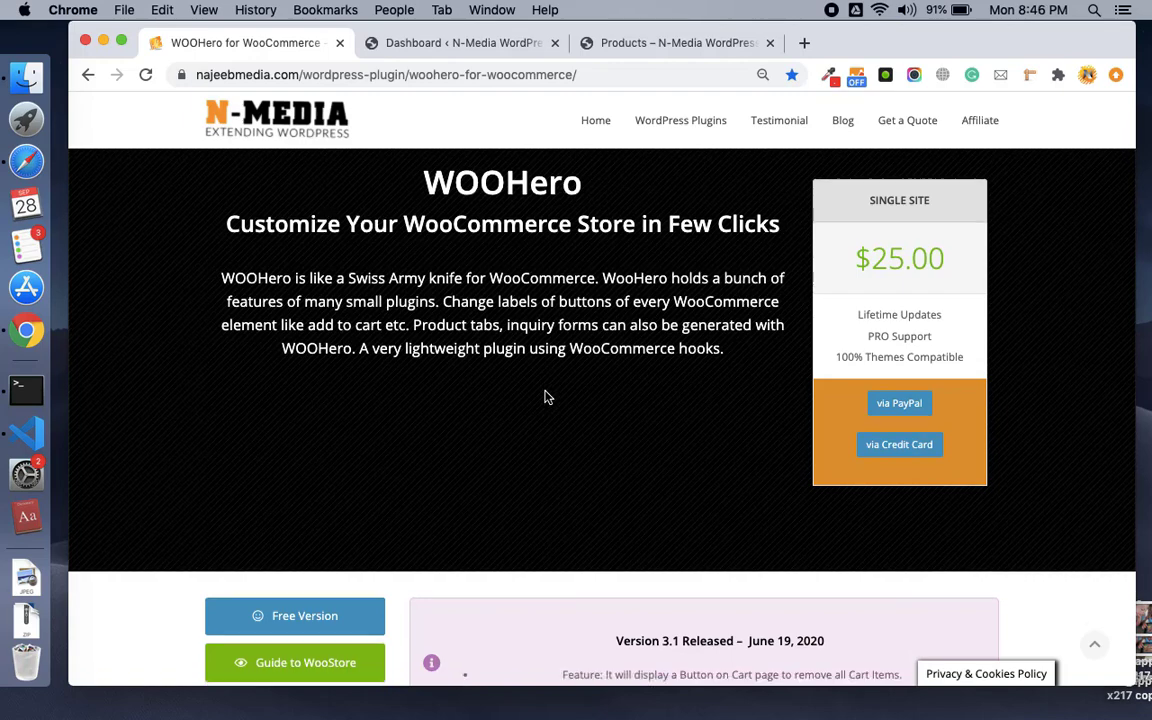
scroll(545, 395, "up", 2)
scroll(545, 394, "down", 2)
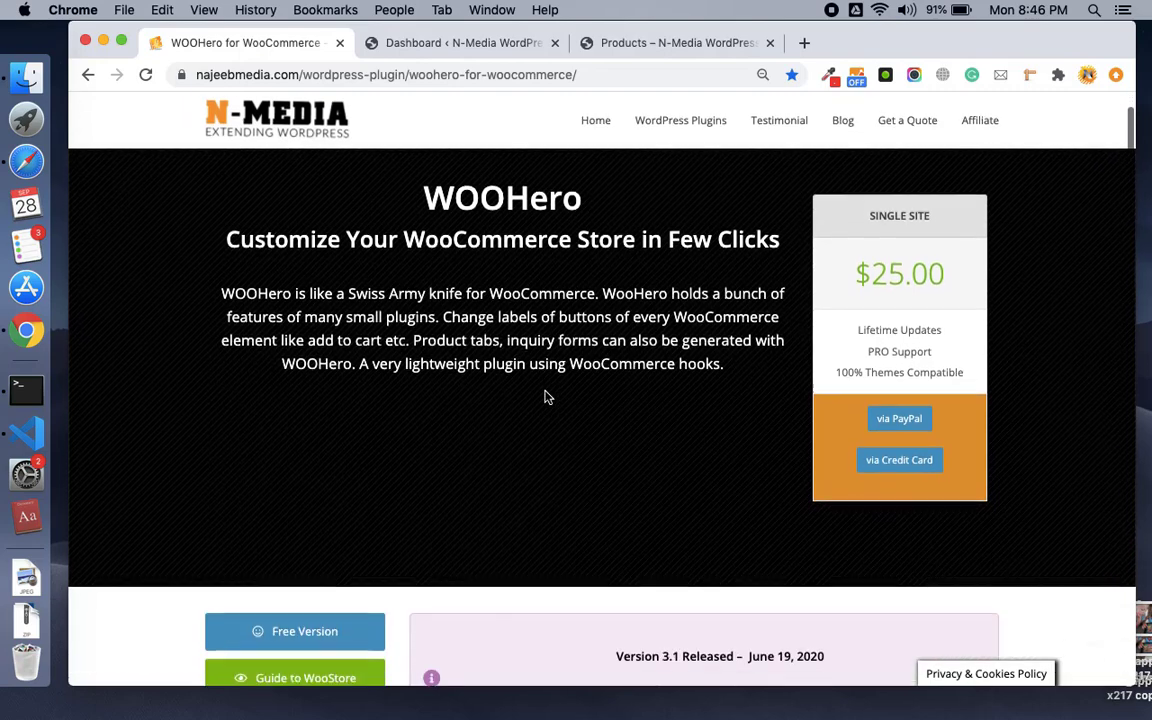
scroll(547, 396, "down", 3)
scroll(545, 397, "up", 3)
scroll(545, 397, "down", 4)
scroll(545, 397, "up", 2)
scroll(545, 397, "up", 2)
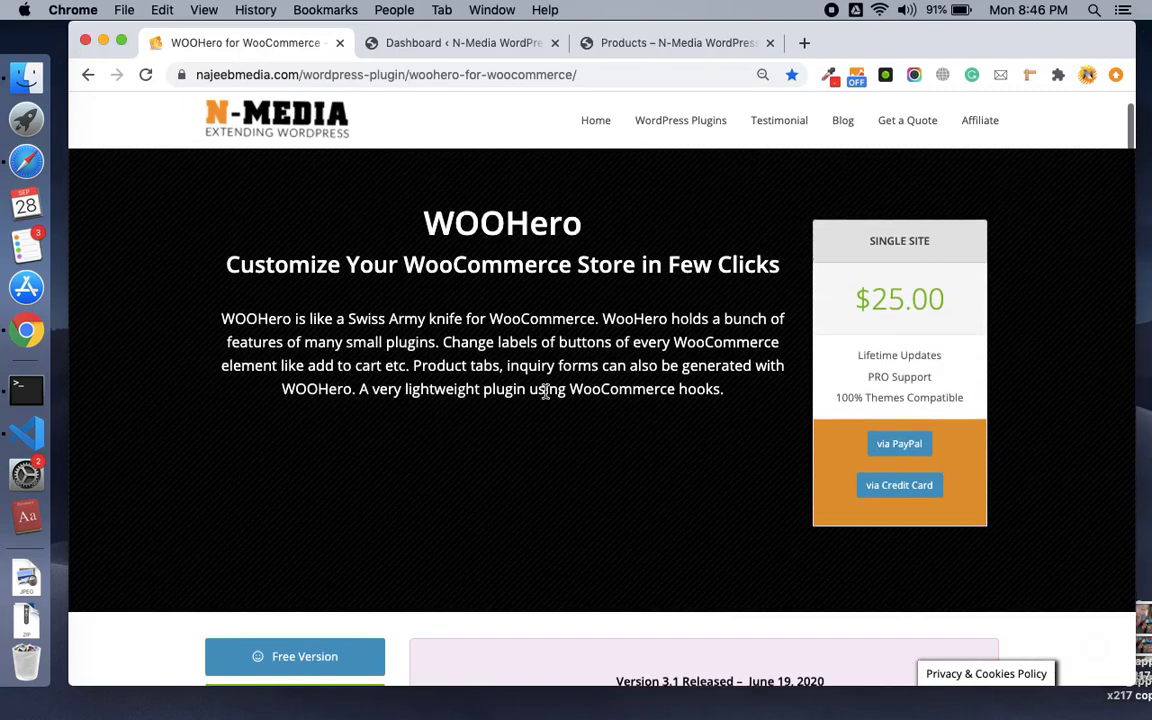
Highlight the WOOHero title and select the page URL, then review the Version 3.1 features.
double_click(508, 232)
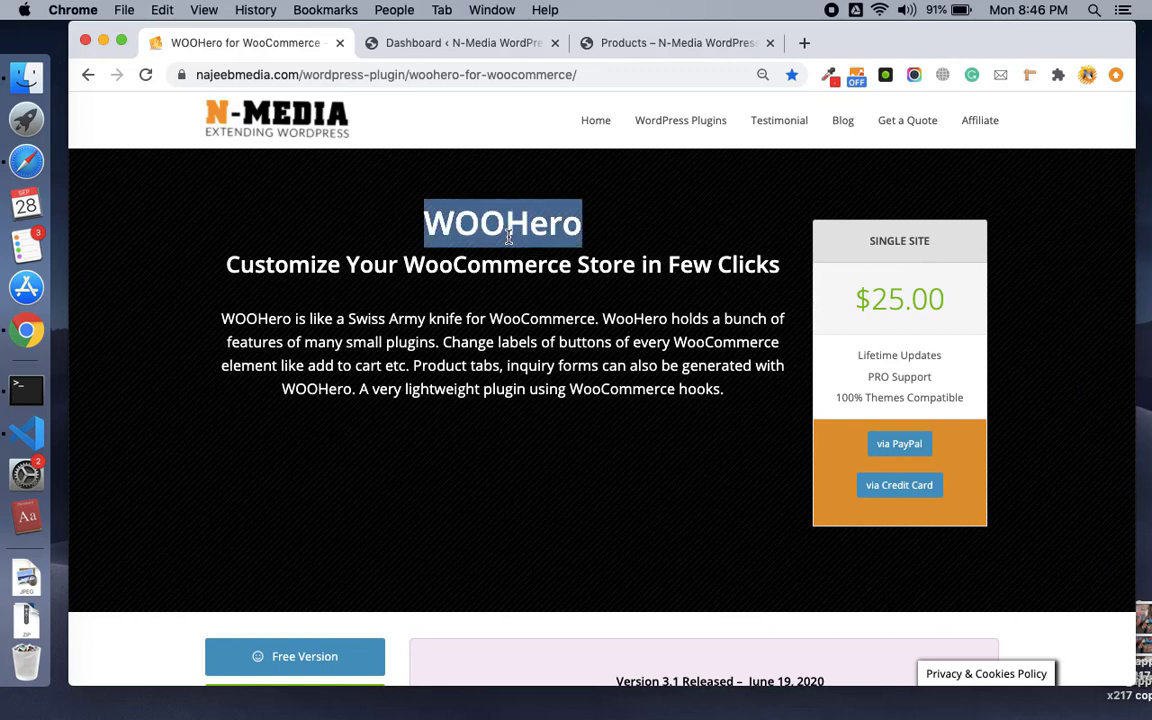
left_click(498, 249)
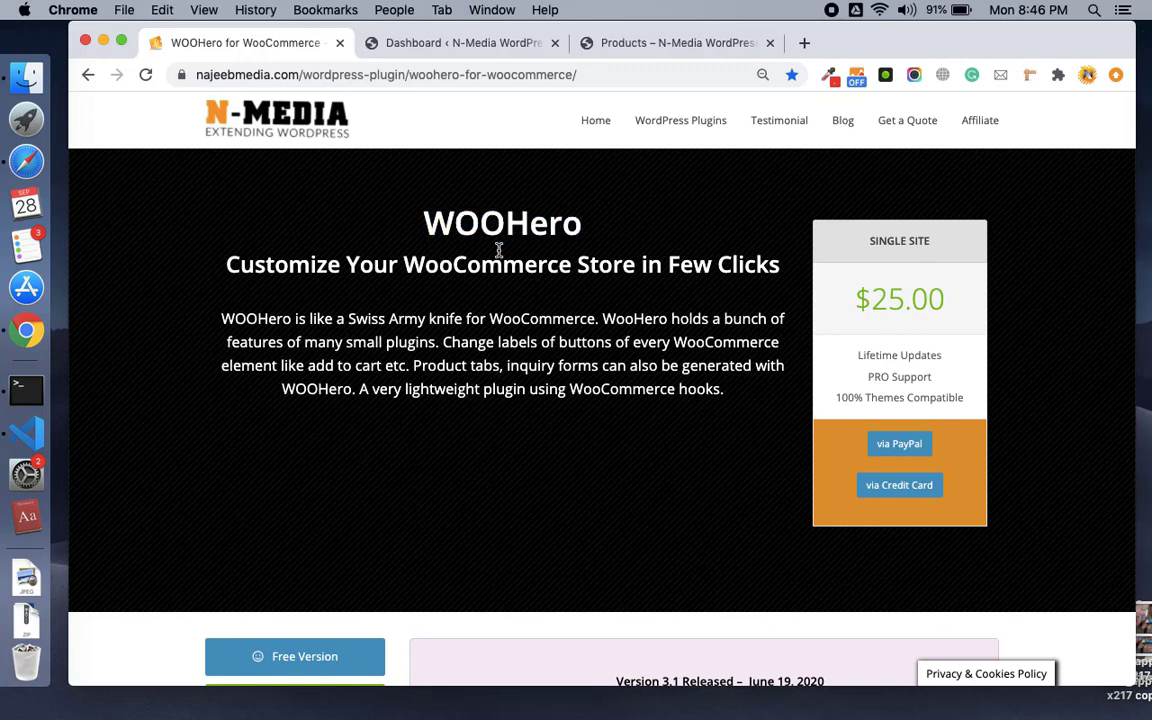
left_click(497, 84)
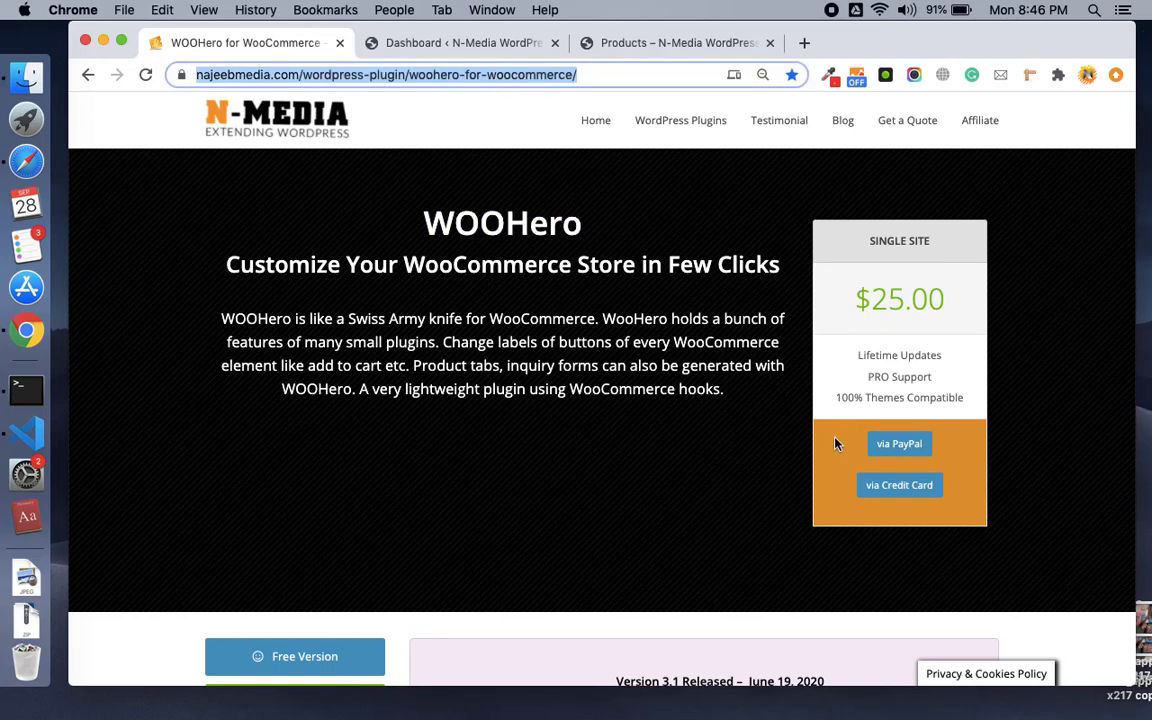
scroll(850, 436, "down", 3)
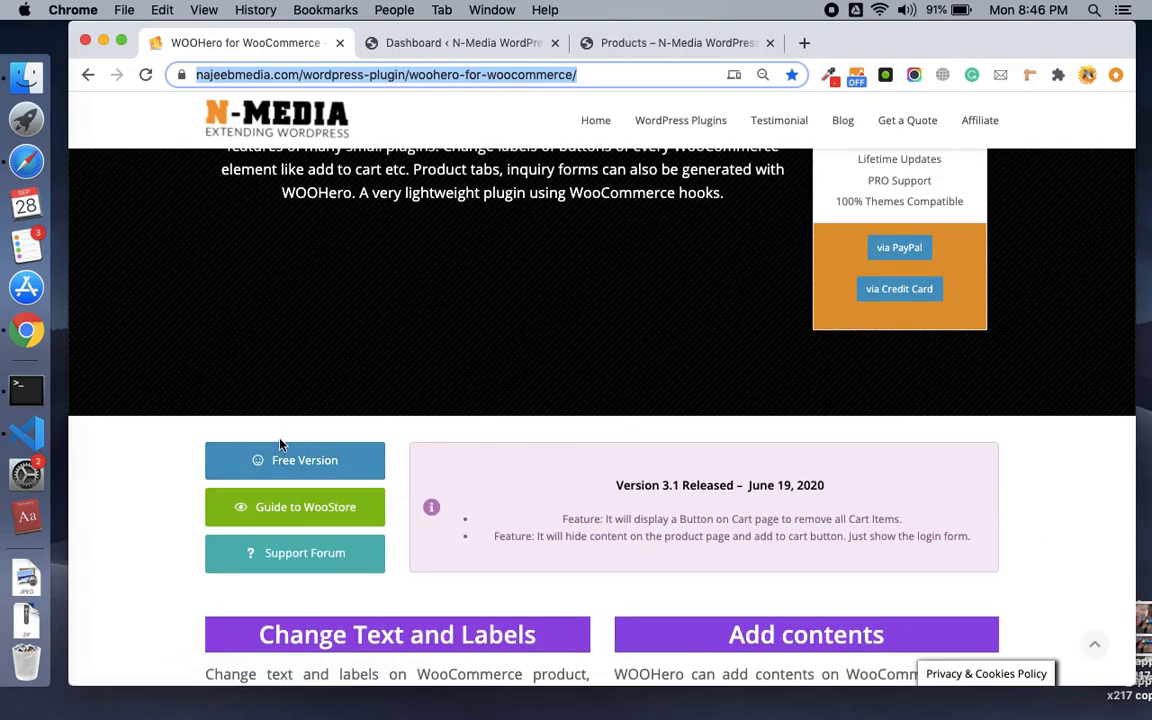
scroll(851, 280, "up", 3)
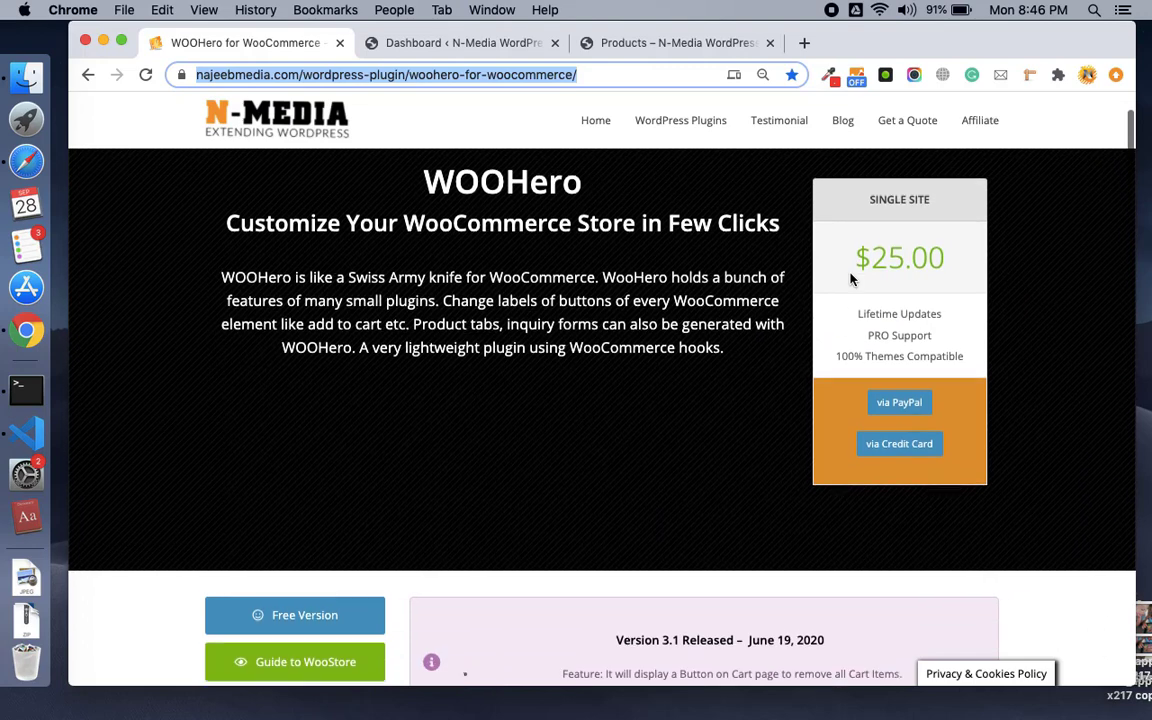
scroll(851, 280, "down", 1)
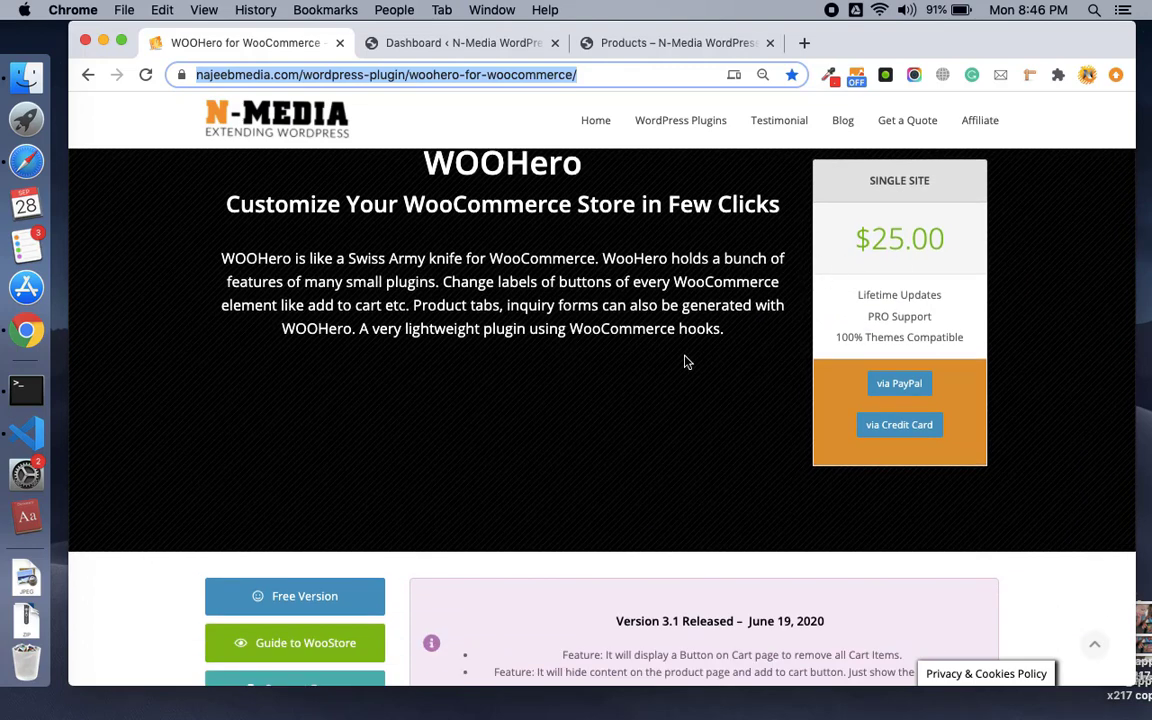
scroll(641, 389, "down", 3)
scroll(641, 389, "up", 5)
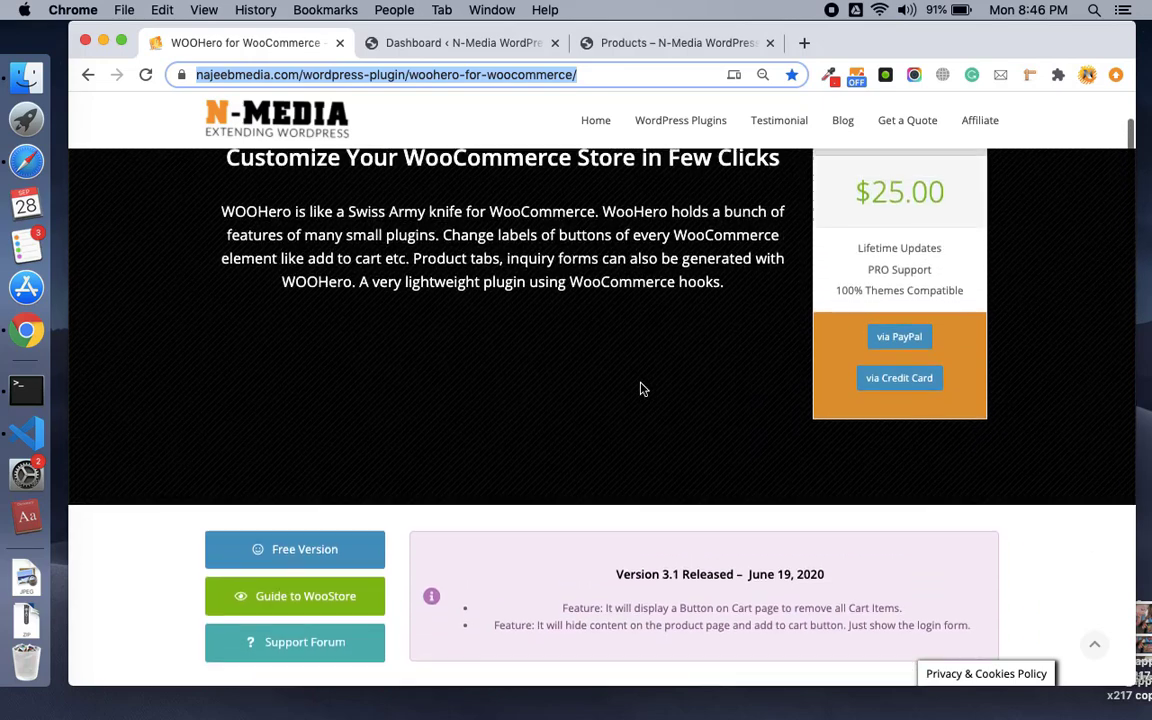
scroll(641, 388, "down", 4)
scroll(641, 388, "down", 2)
scroll(630, 313, "up", 2)
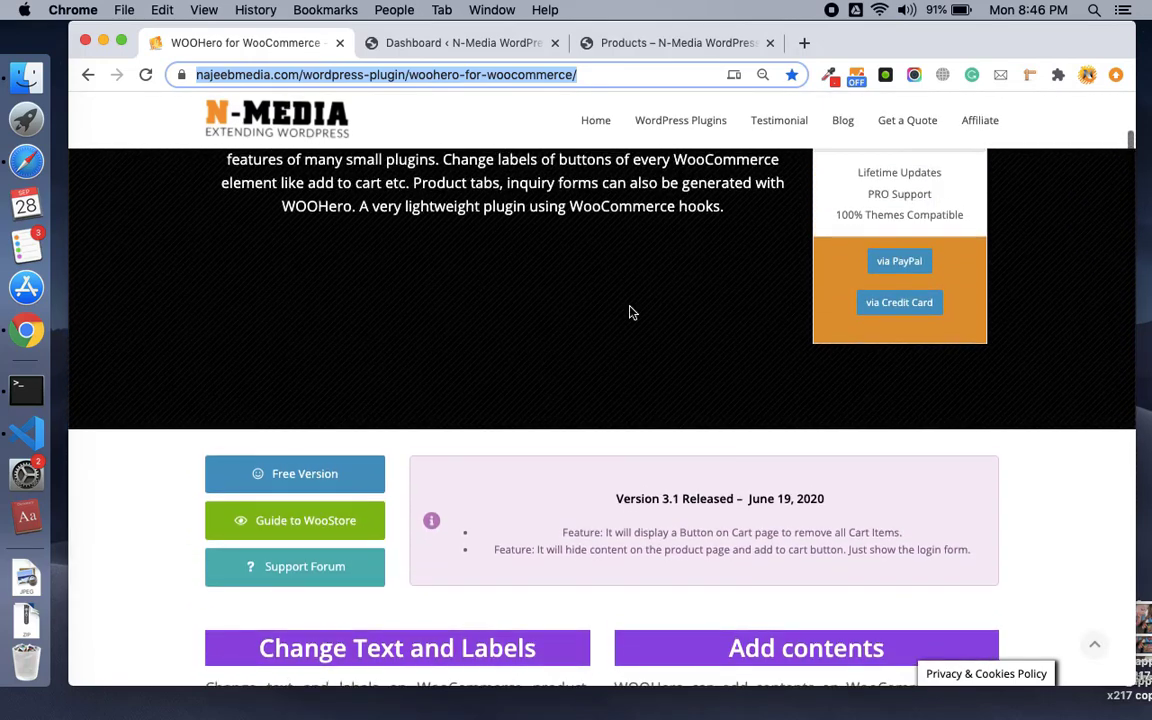
Open WooCommerce > WooHero in the WordPress admin and look over the empty Button Labels fields.
left_click(489, 46)
mouse_move(176, 355)
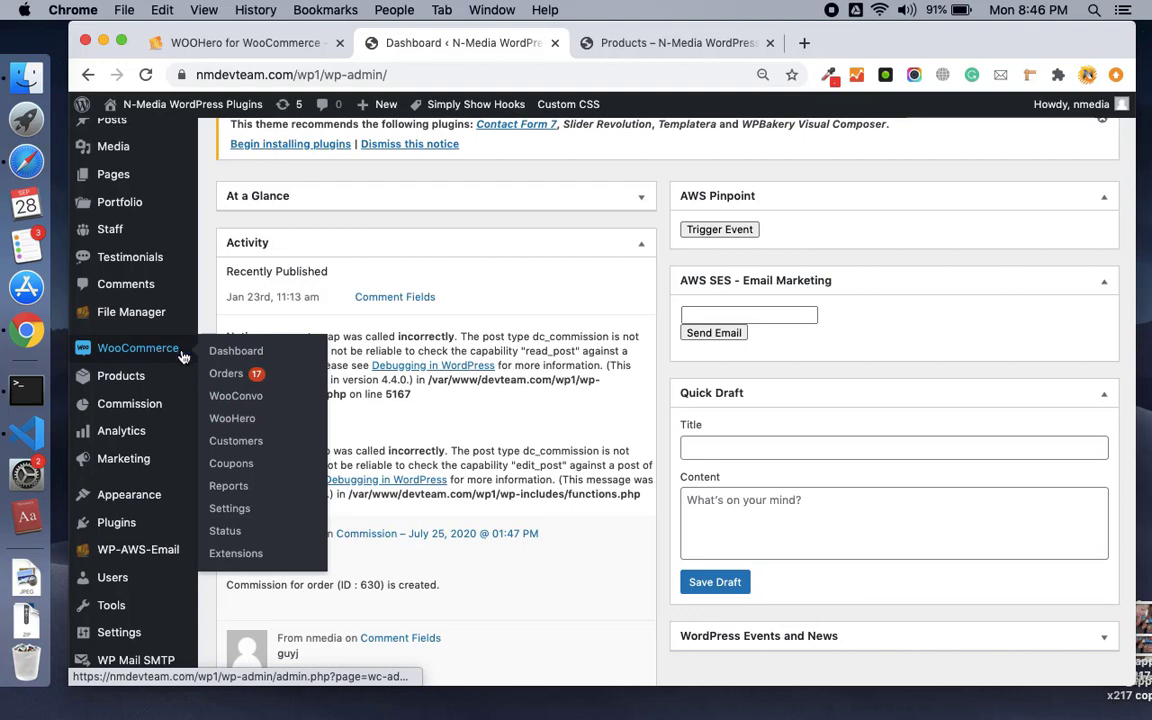
left_click(227, 428)
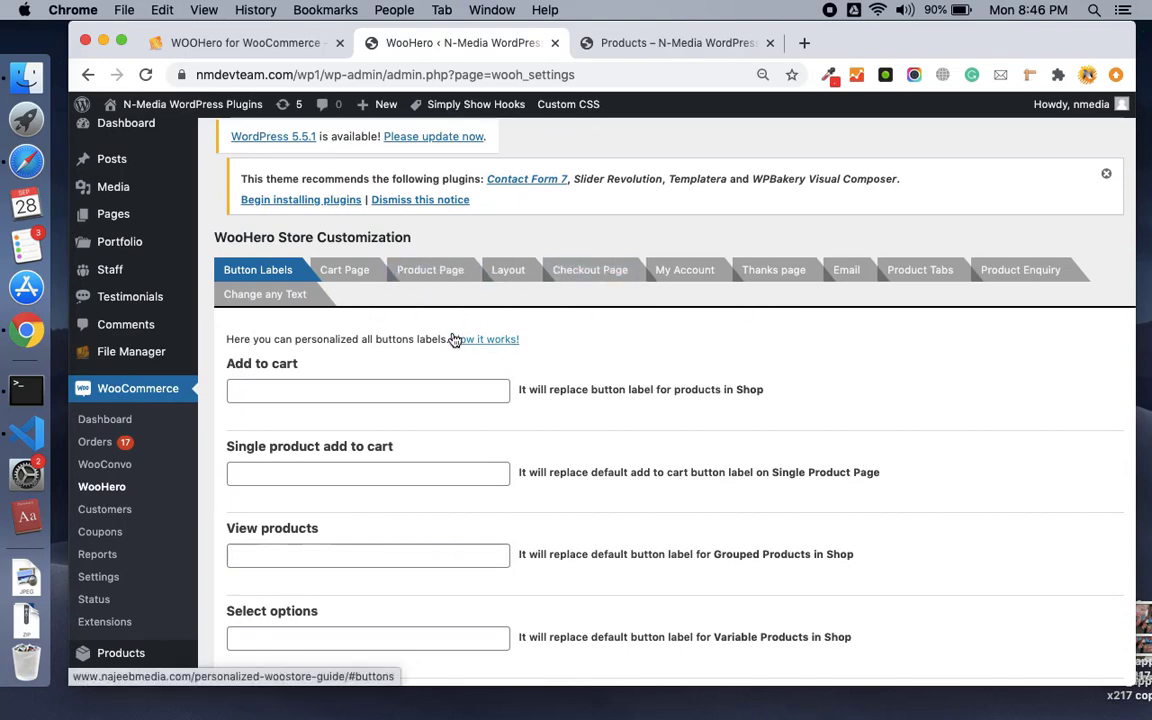
scroll(452, 337, "down", 2)
scroll(452, 337, "up", 3)
scroll(455, 340, "down", 3)
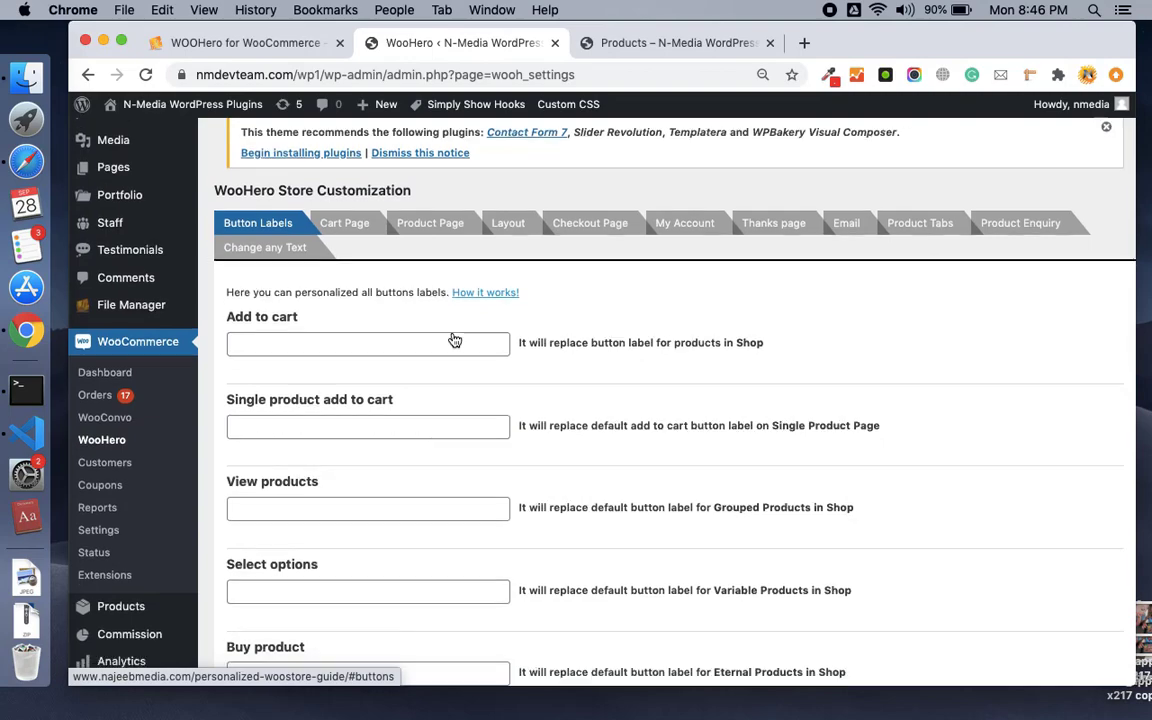
scroll(452, 337, "down", 3)
scroll(452, 337, "up", 3)
scroll(452, 337, "down", 6)
scroll(452, 338, "up", 8)
scroll(452, 338, "down", 5)
scroll(452, 338, "up", 3)
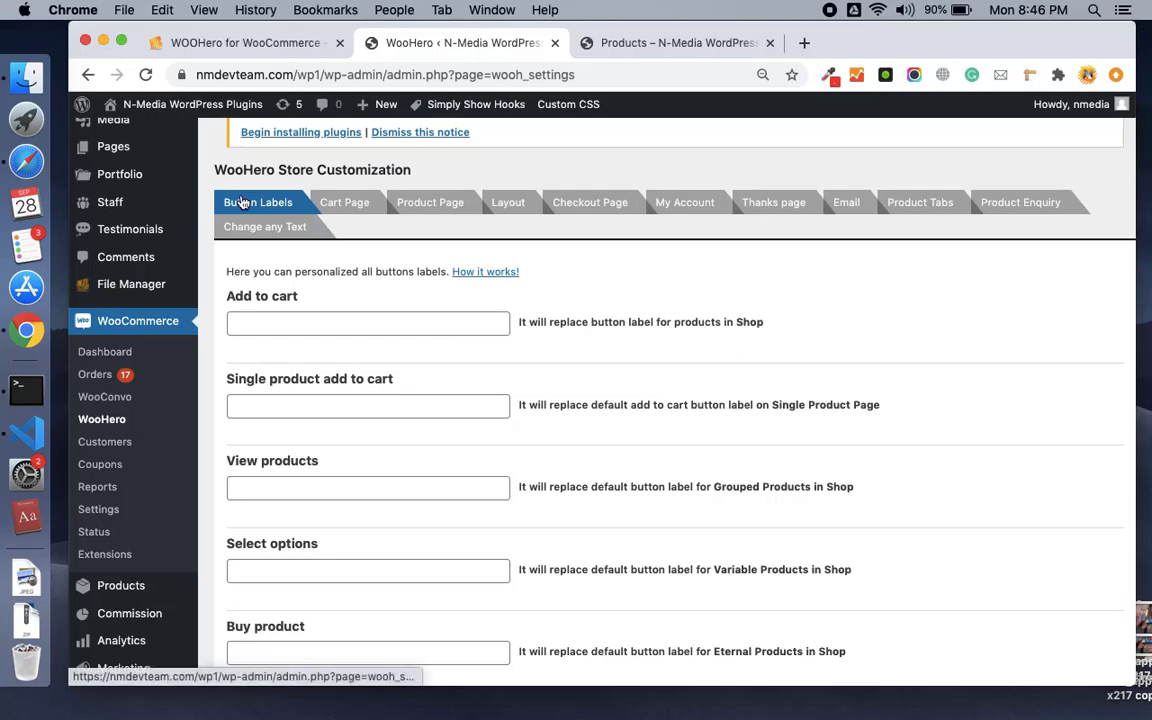
scroll(308, 335, "down", 10)
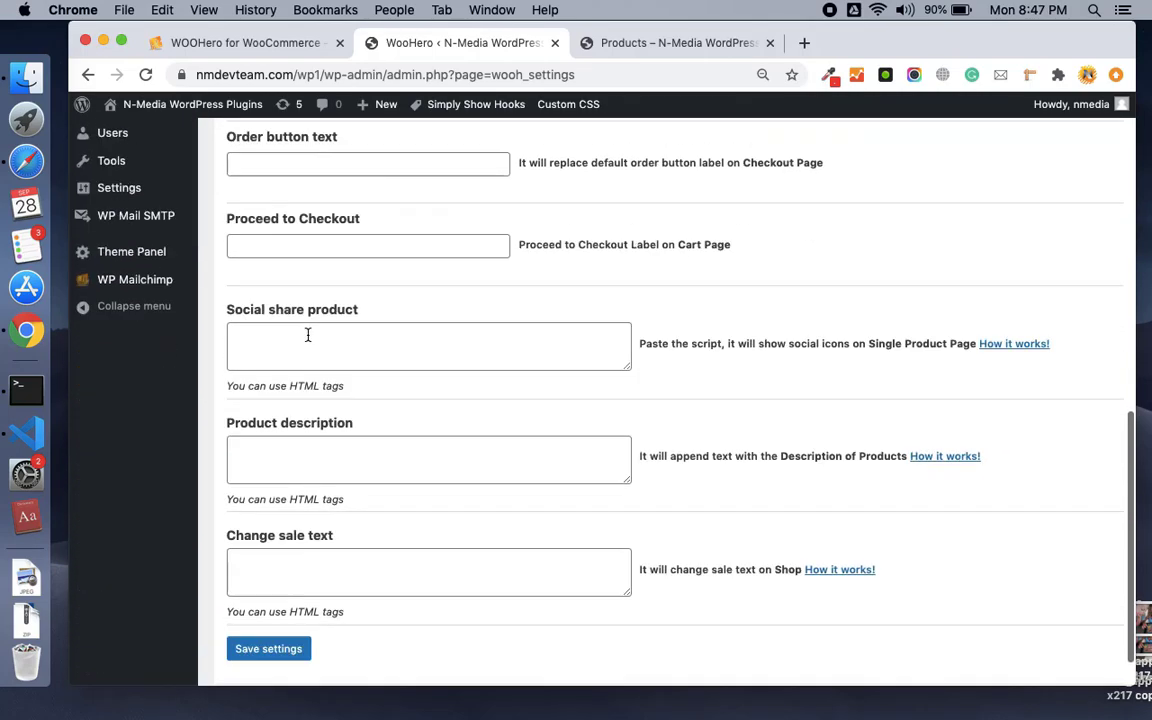
scroll(308, 335, "up", 10)
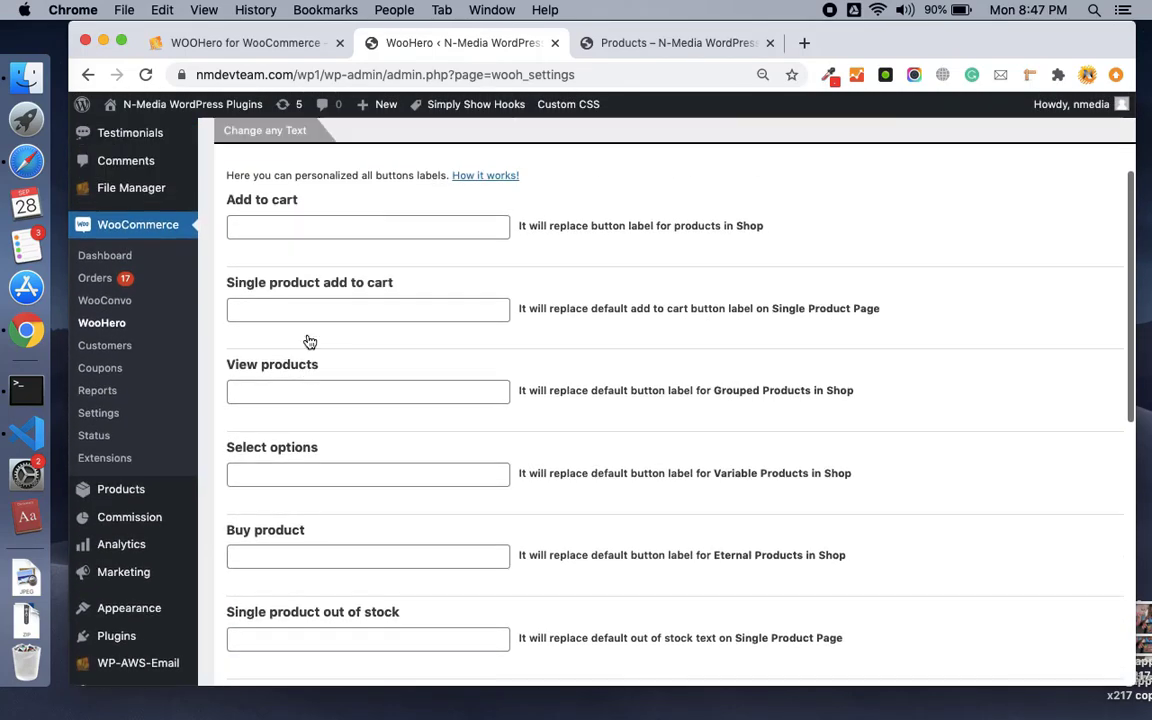
scroll(310, 342, "up", 3)
scroll(308, 340, "down", 2)
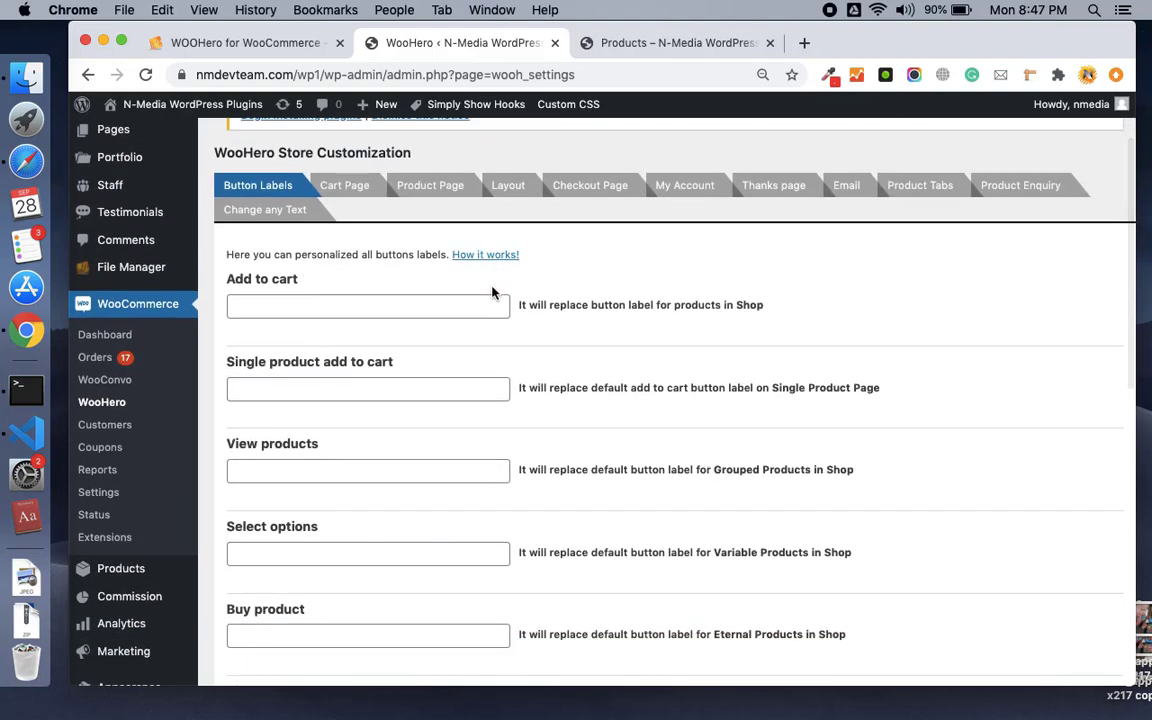
Change the Add to cart button label to 'Add to Basket' and save the WooHero settings.
left_click(293, 305)
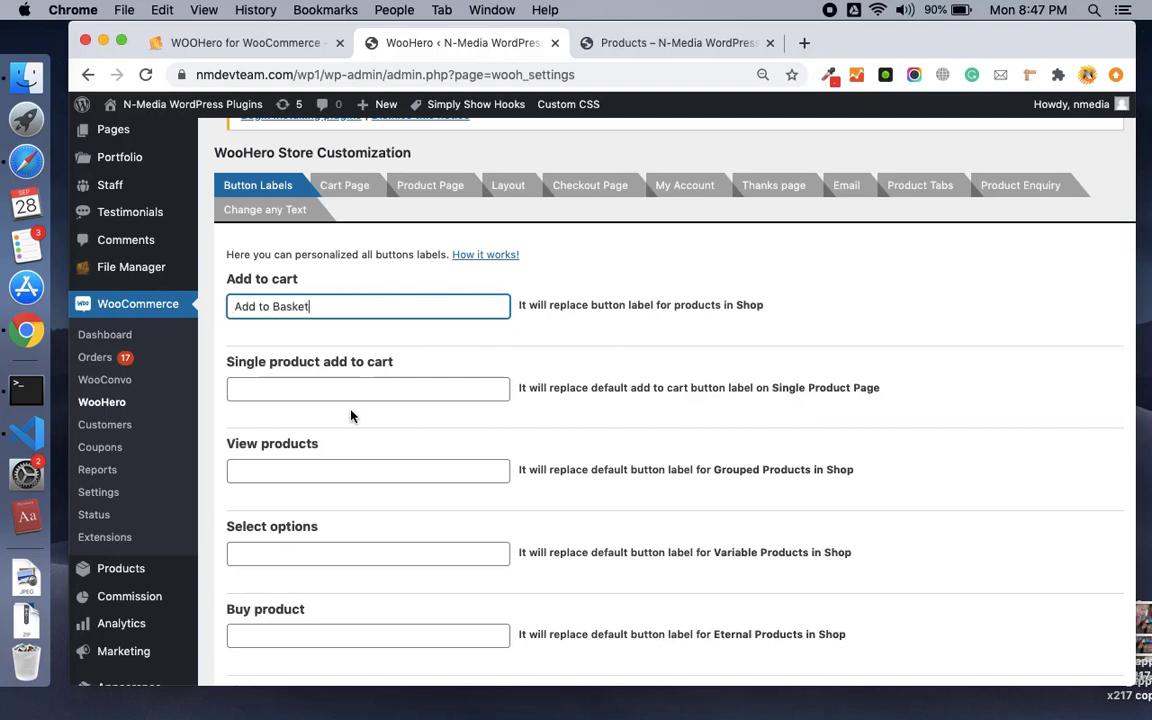
scroll(350, 413, "down", 2)
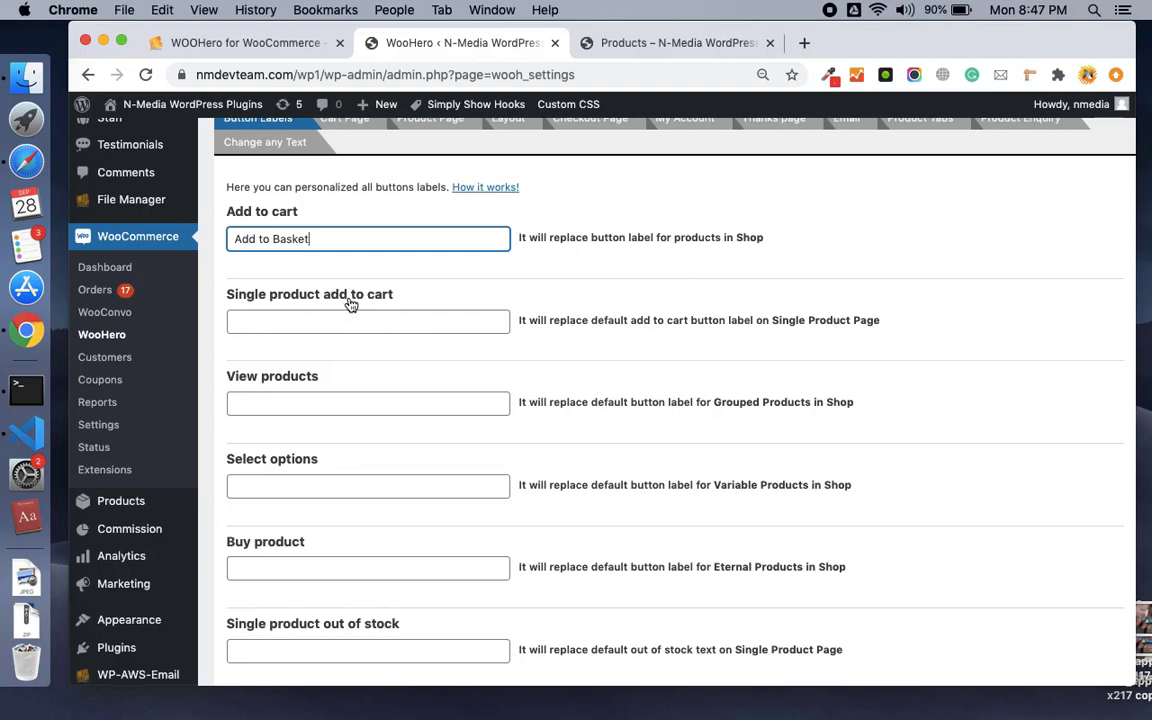
scroll(352, 305, "down", 8)
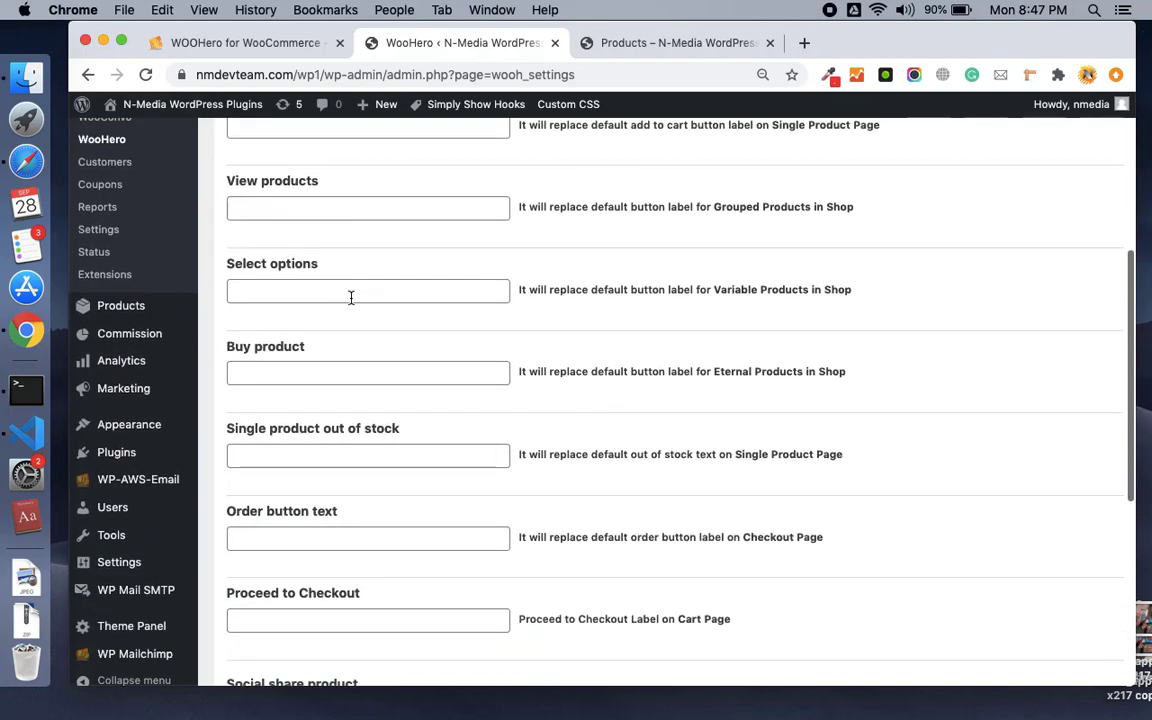
scroll(350, 298, "down", 5)
scroll(416, 352, "up", 2)
scroll(416, 352, "down", 2)
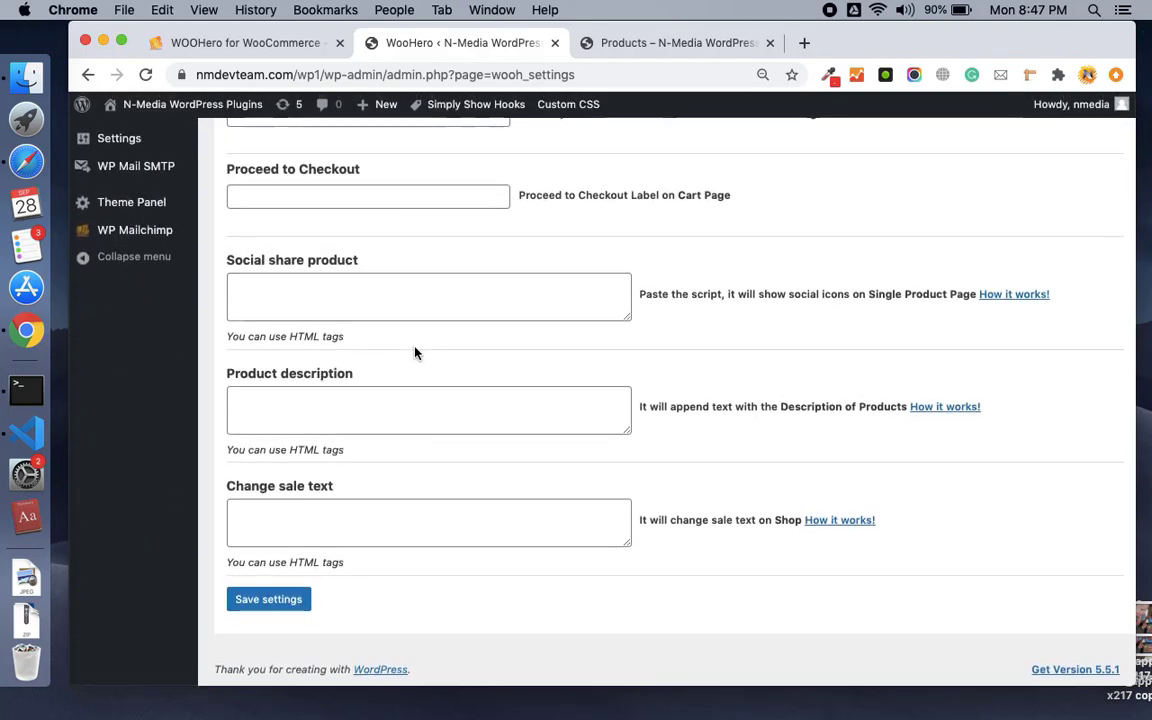
scroll(373, 464, "up", 11)
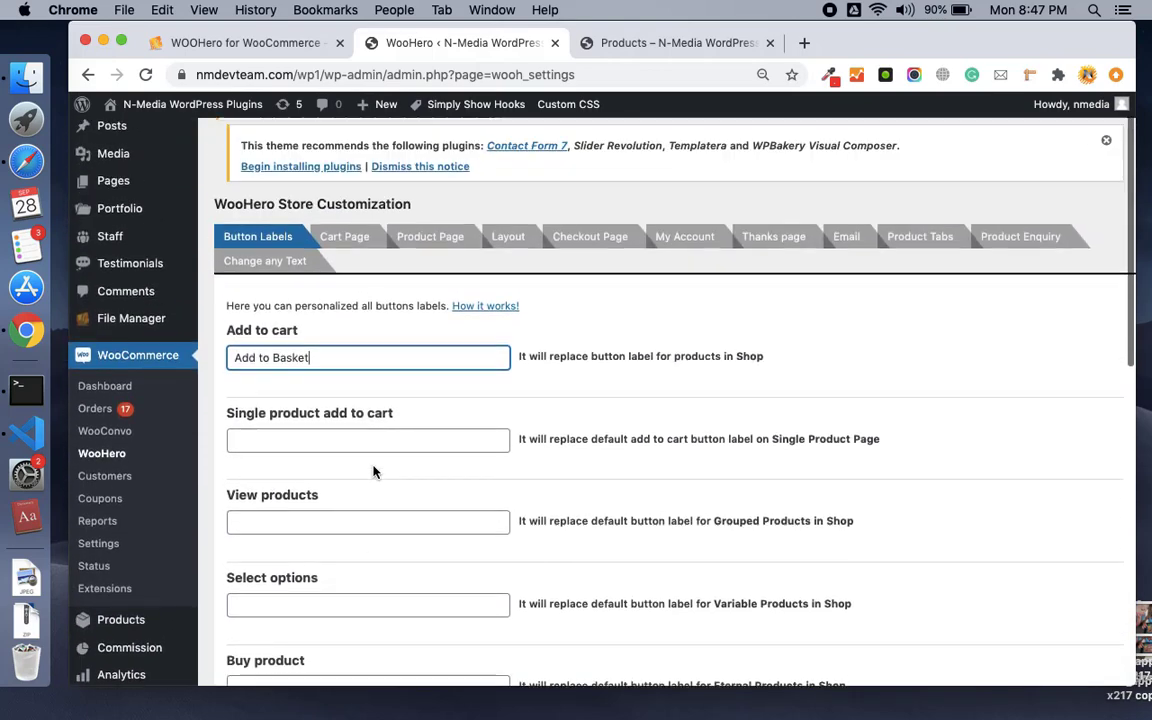
scroll(373, 471, "down", 1)
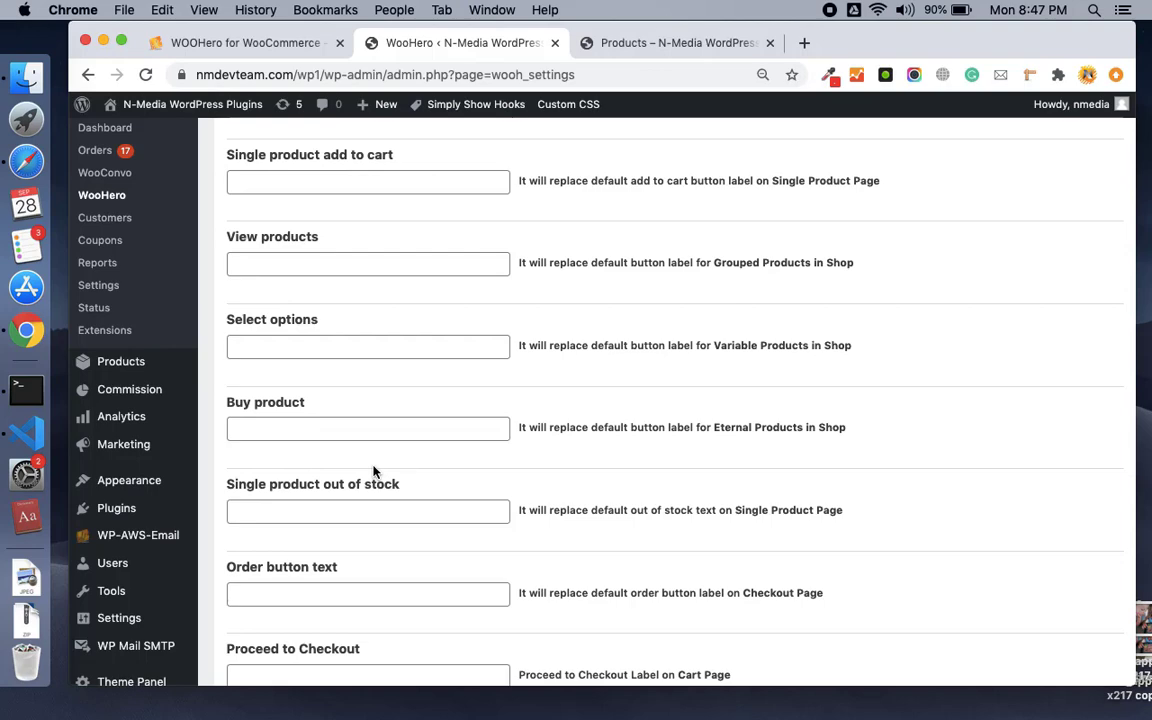
scroll(373, 471, "up", 6)
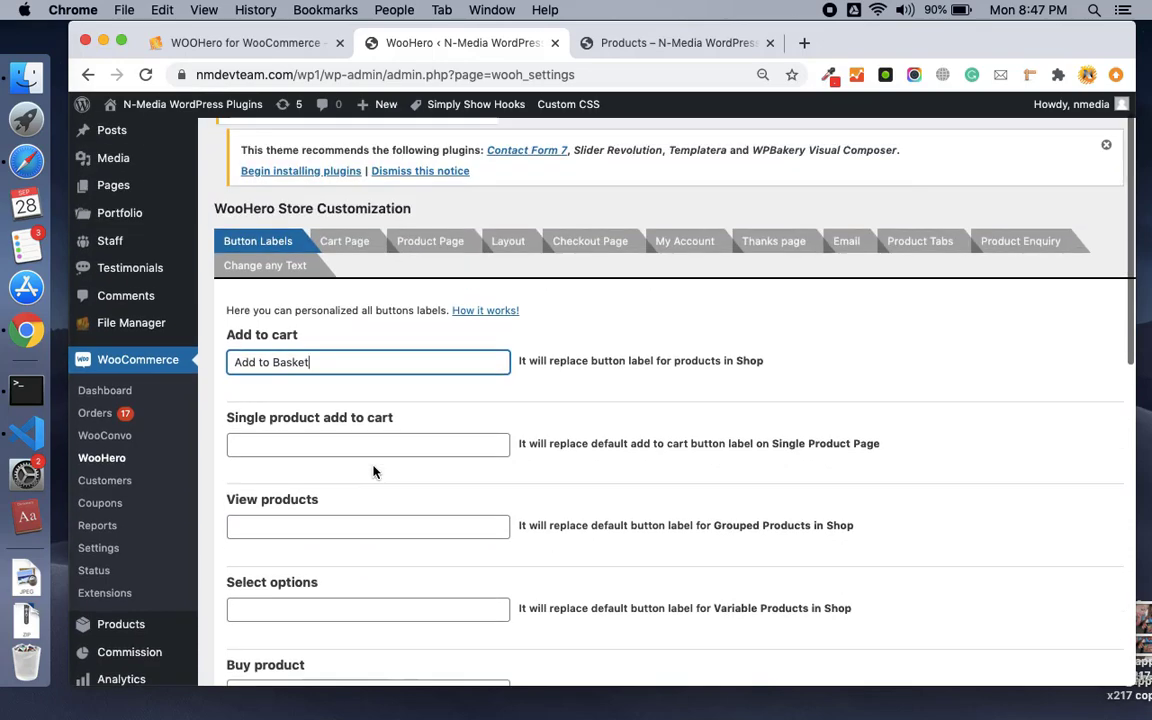
scroll(383, 432, "down", 15)
left_click(268, 599)
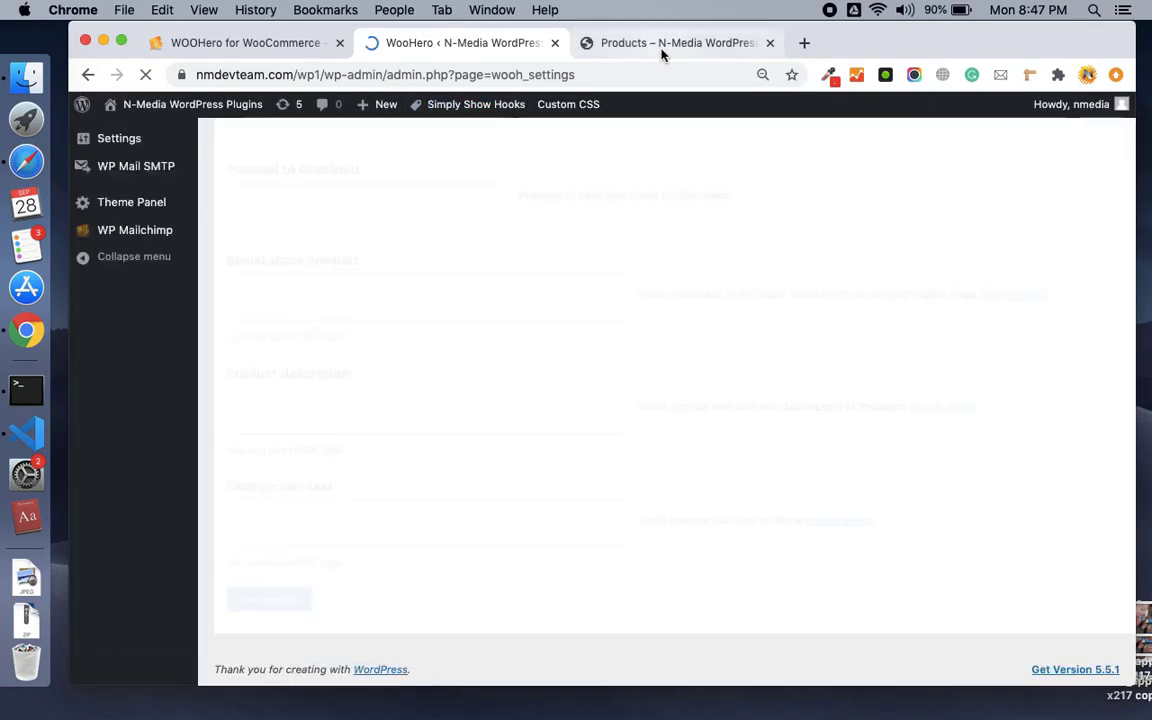
left_click(660, 53)
Reload the shop to confirm every product shows Add to Basket, then return to WooHero settings.
scroll(620, 580, "down", 2)
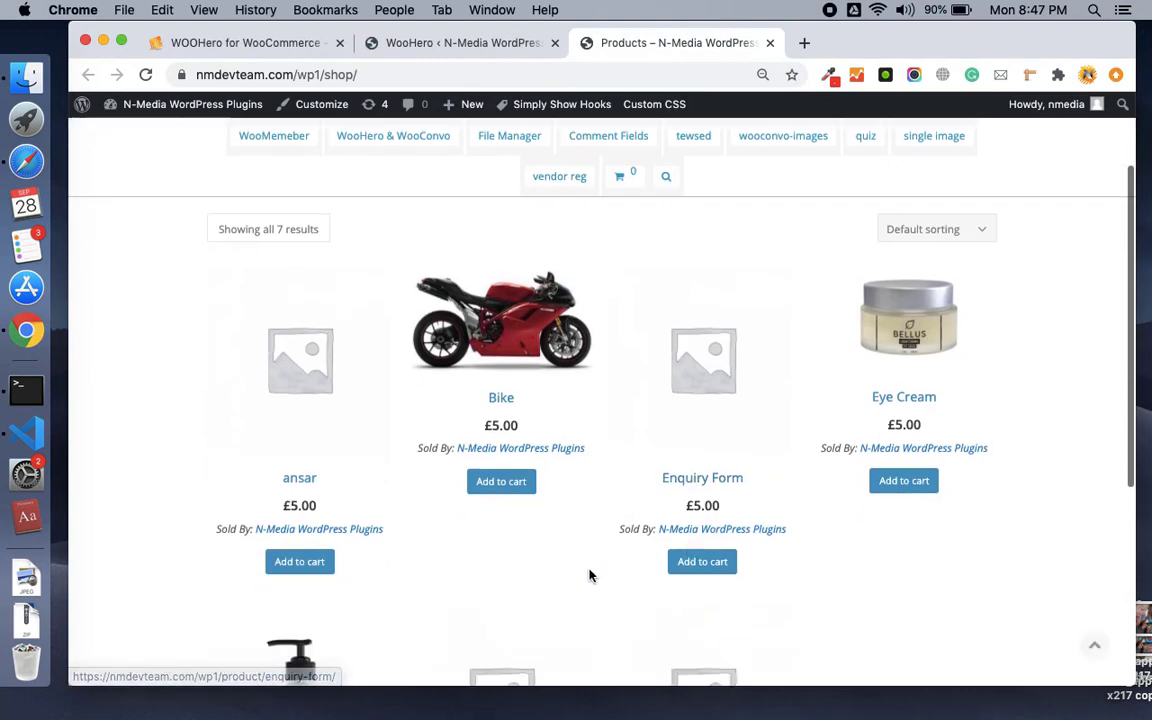
left_click(145, 74)
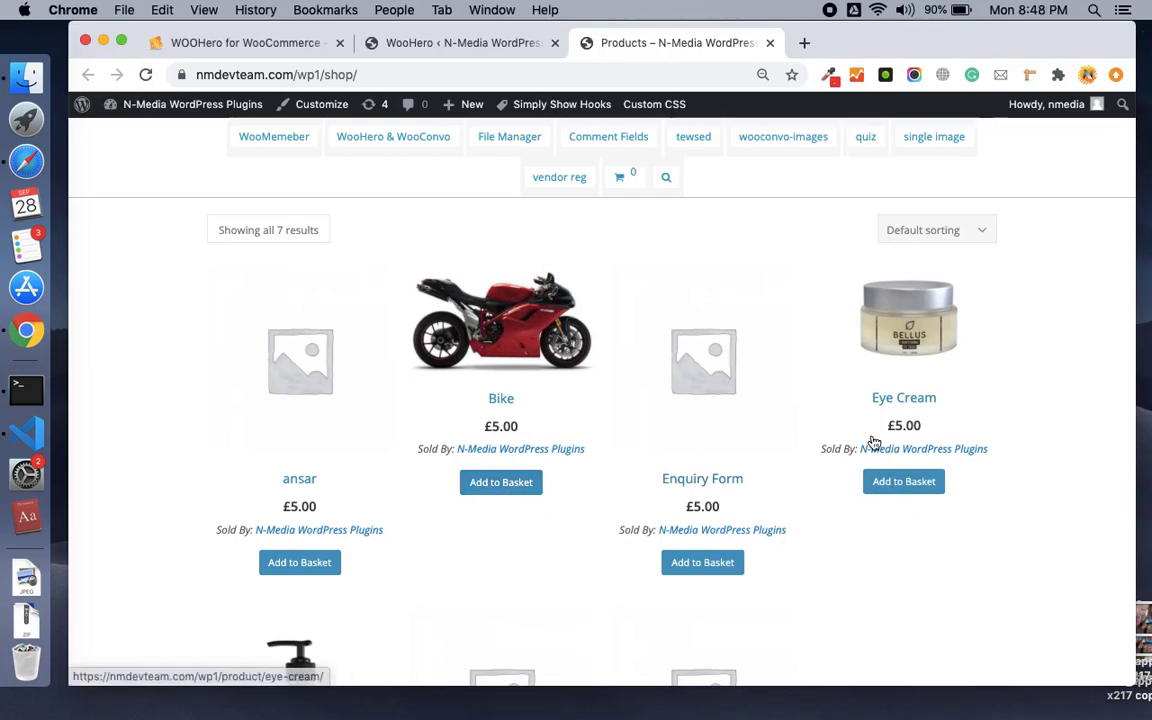
scroll(872, 441, "down", 7)
scroll(872, 441, "up", 2)
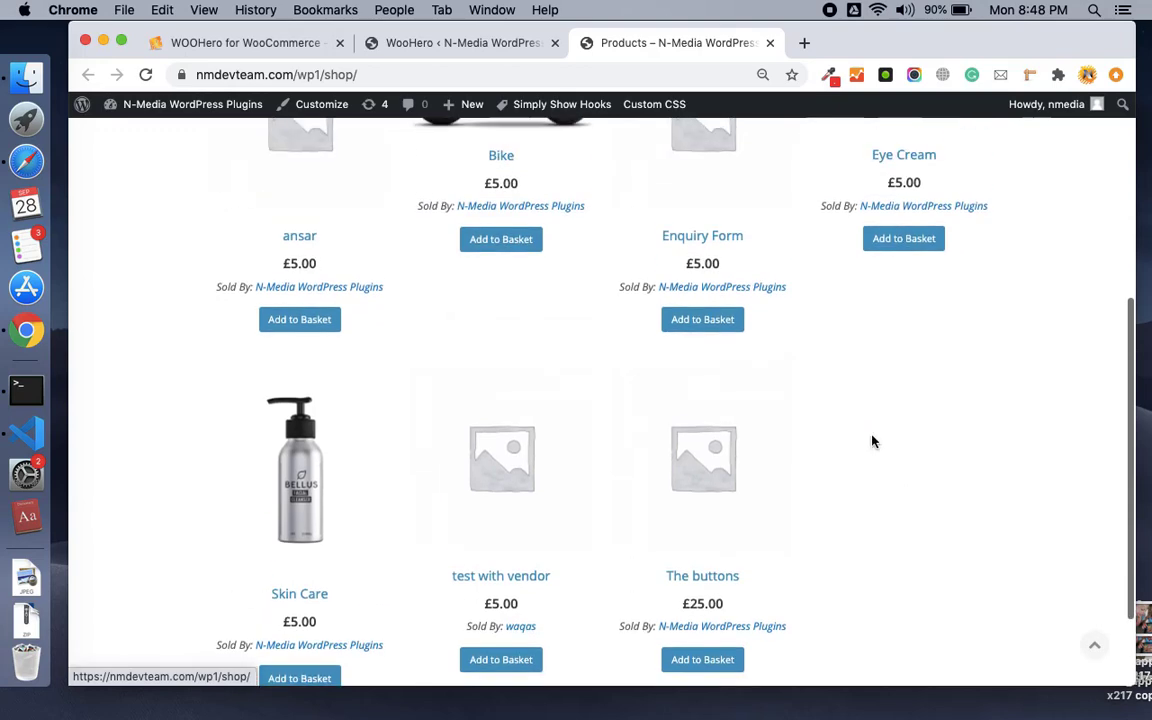
left_click(437, 45)
scroll(400, 286, "up", 5)
scroll(400, 286, "up", 1)
scroll(370, 288, "down", 3)
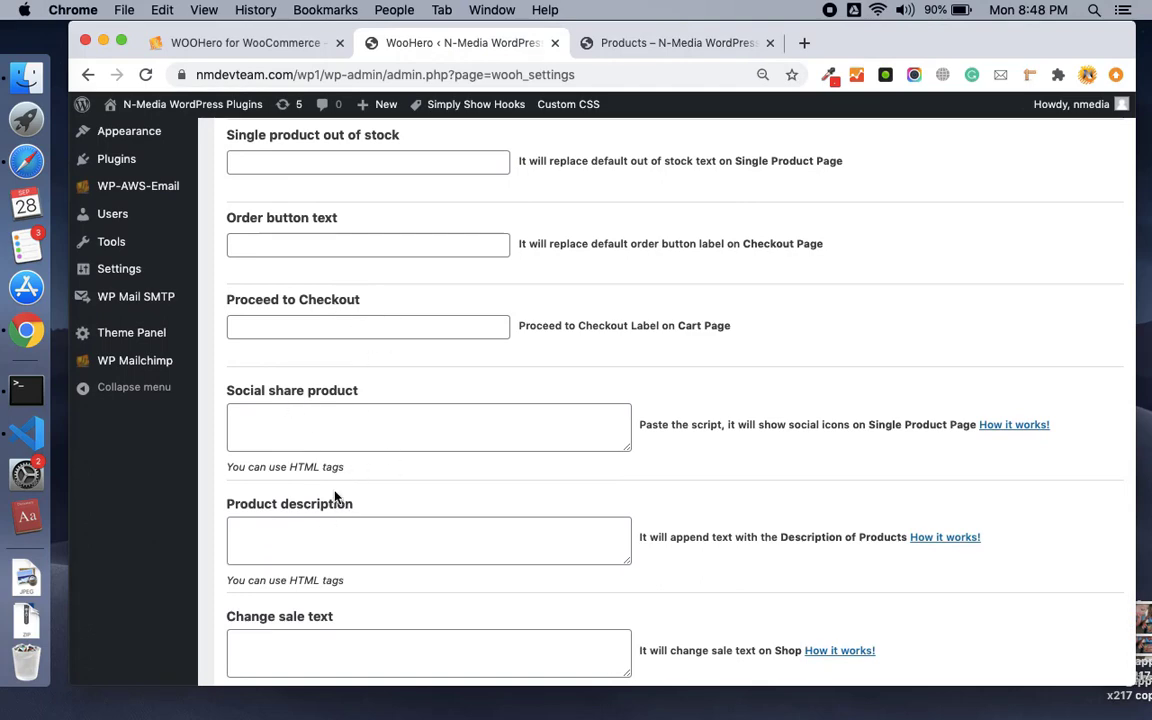
Open WooHero's Cart Page settings tab.
scroll(335, 497, "down", 1)
scroll(335, 496, "up", 10)
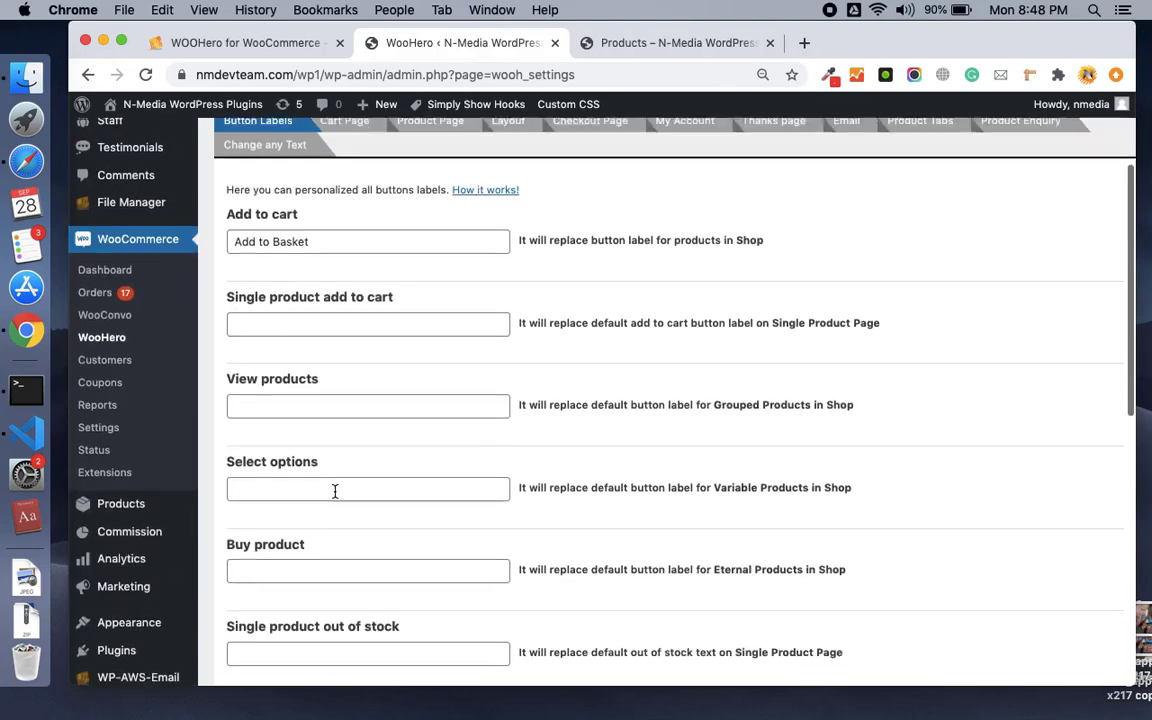
scroll(335, 491, "up", 1)
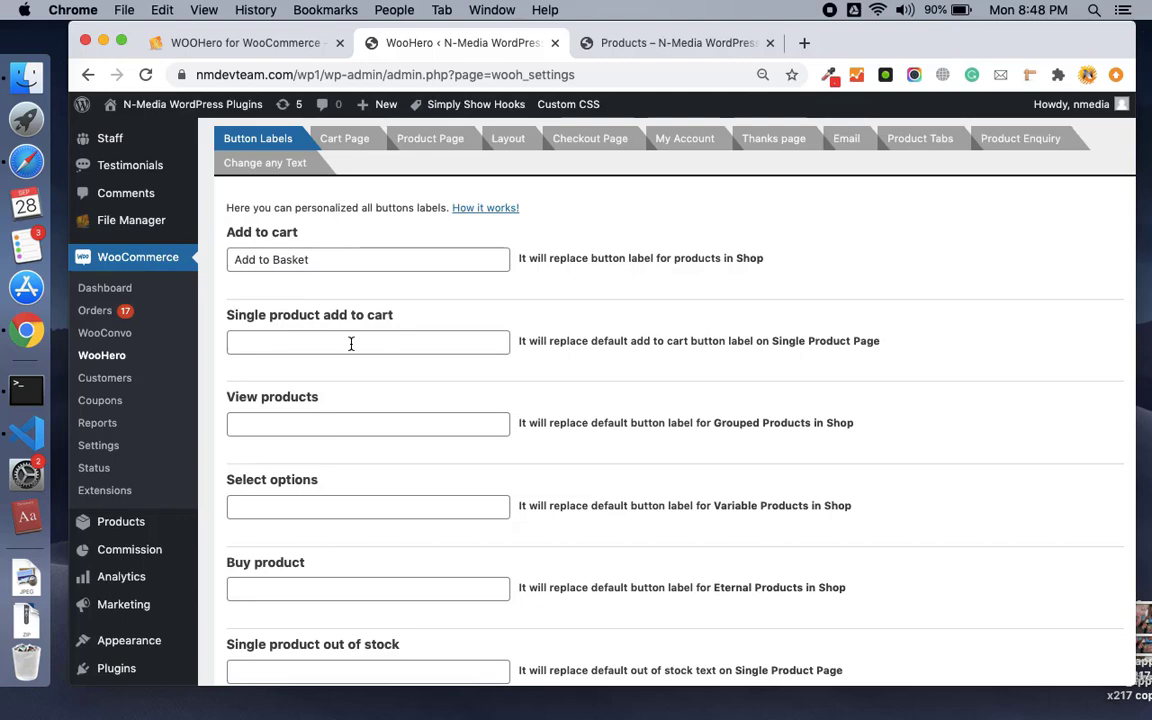
scroll(353, 327, "up", 3)
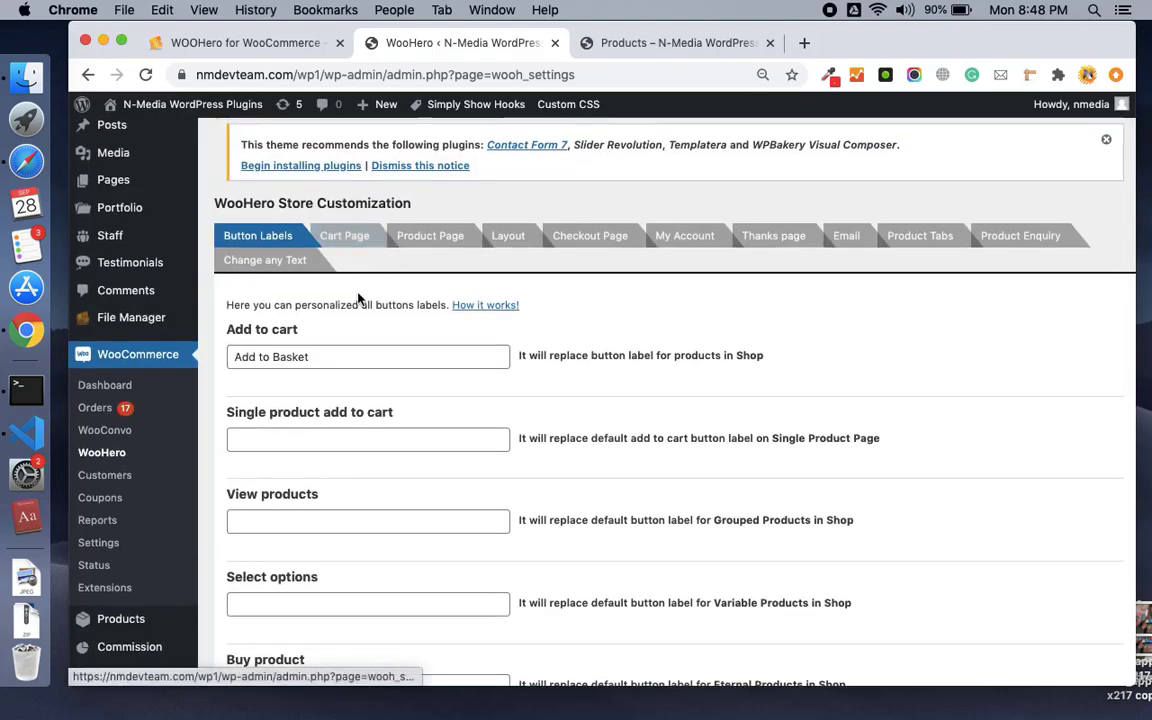
left_click(350, 238)
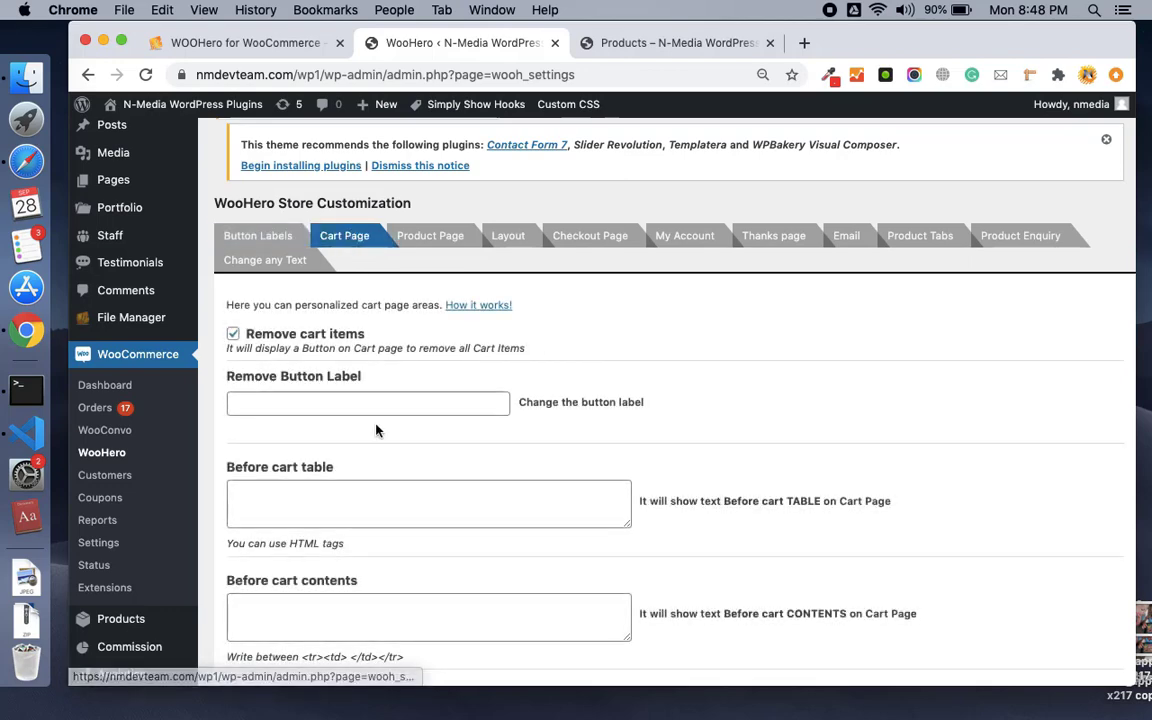
scroll(375, 380, "down", 3)
scroll(375, 380, "up", 2)
scroll(375, 380, "down", 5)
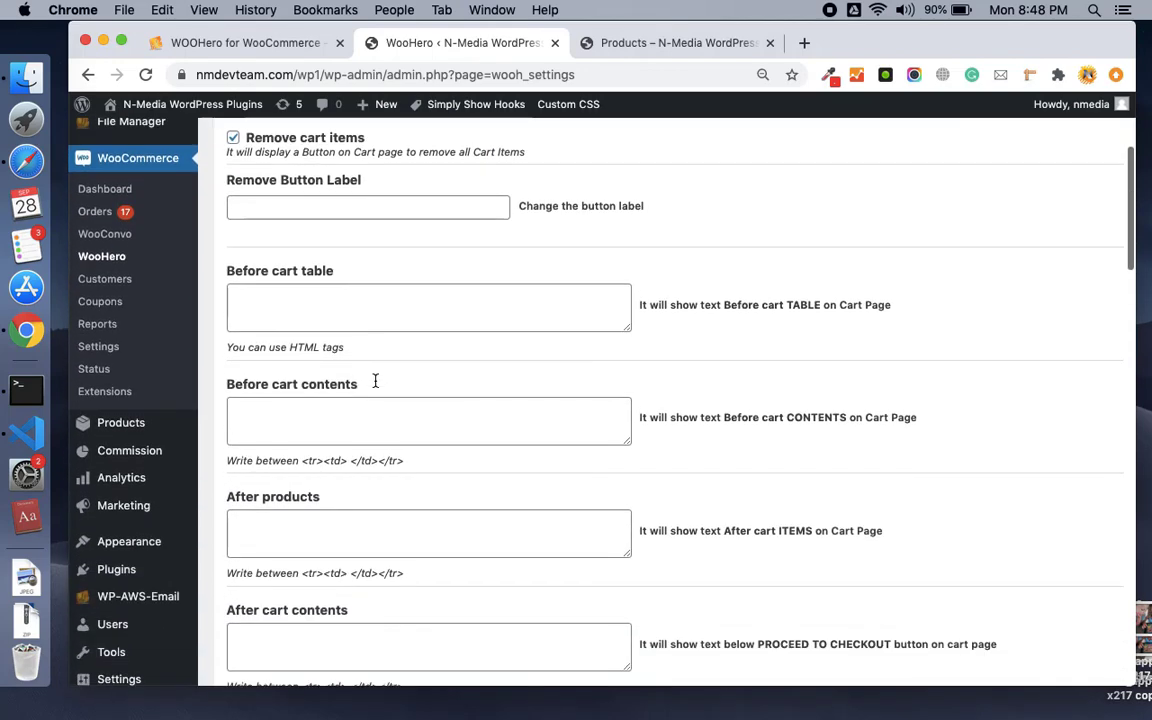
scroll(375, 386, "up", 1)
scroll(375, 385, "down", 3)
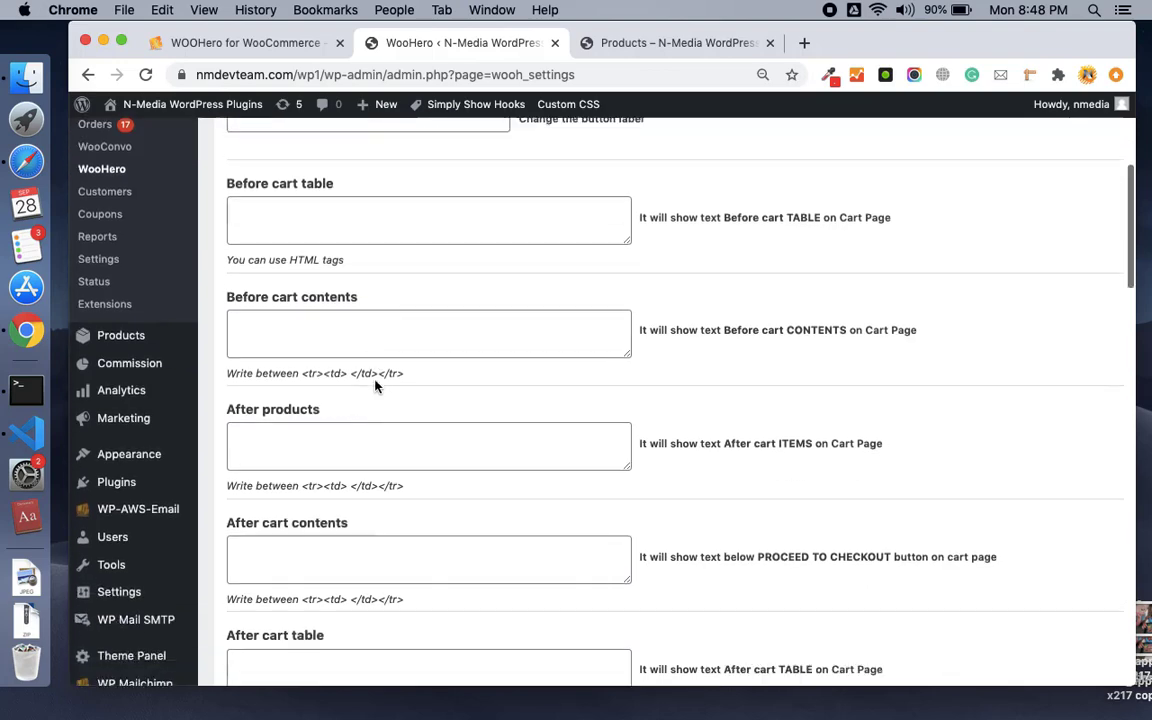
scroll(375, 386, "up", 4)
Enter <h2>Please check more our products</h2> in Before cart table and save the settings.
left_click(365, 346)
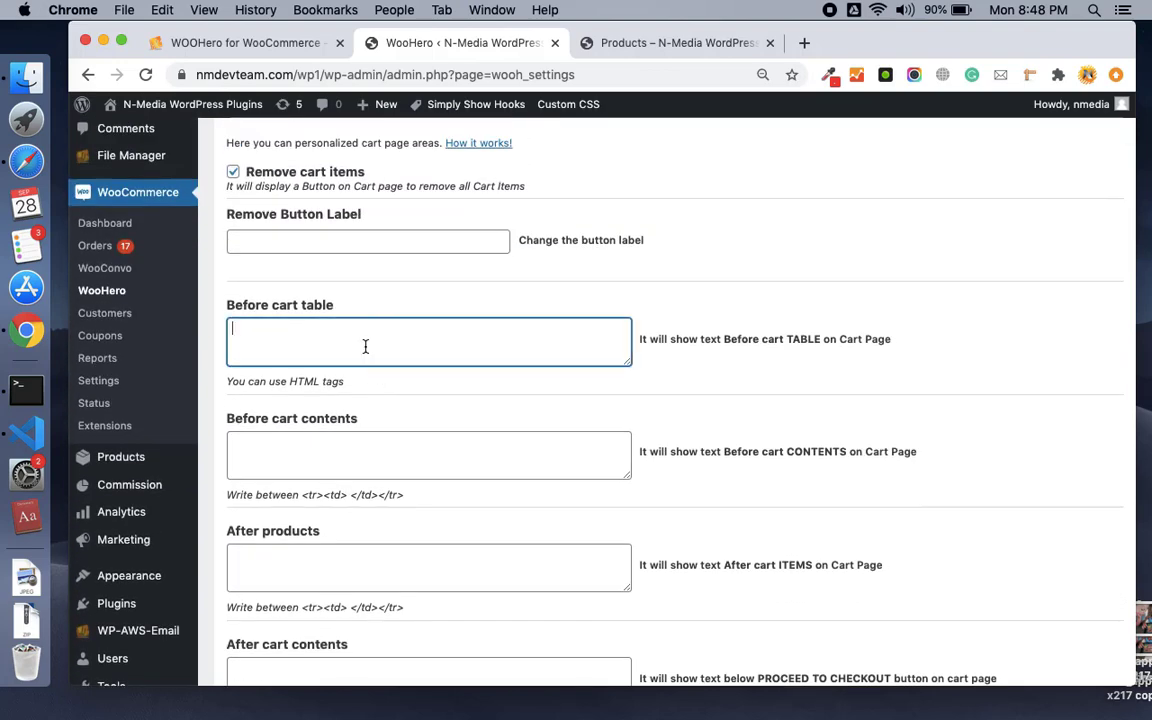
scroll(365, 346, "down", 5)
scroll(365, 346, "up", 2)
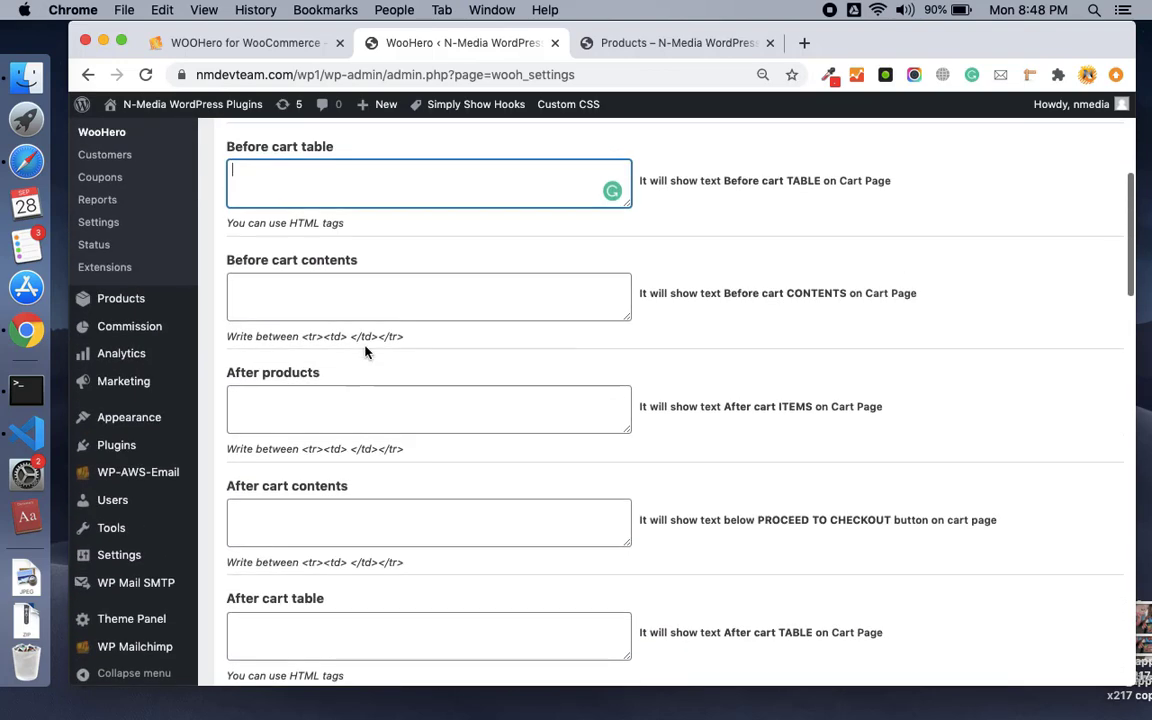
scroll(365, 346, "up", 1)
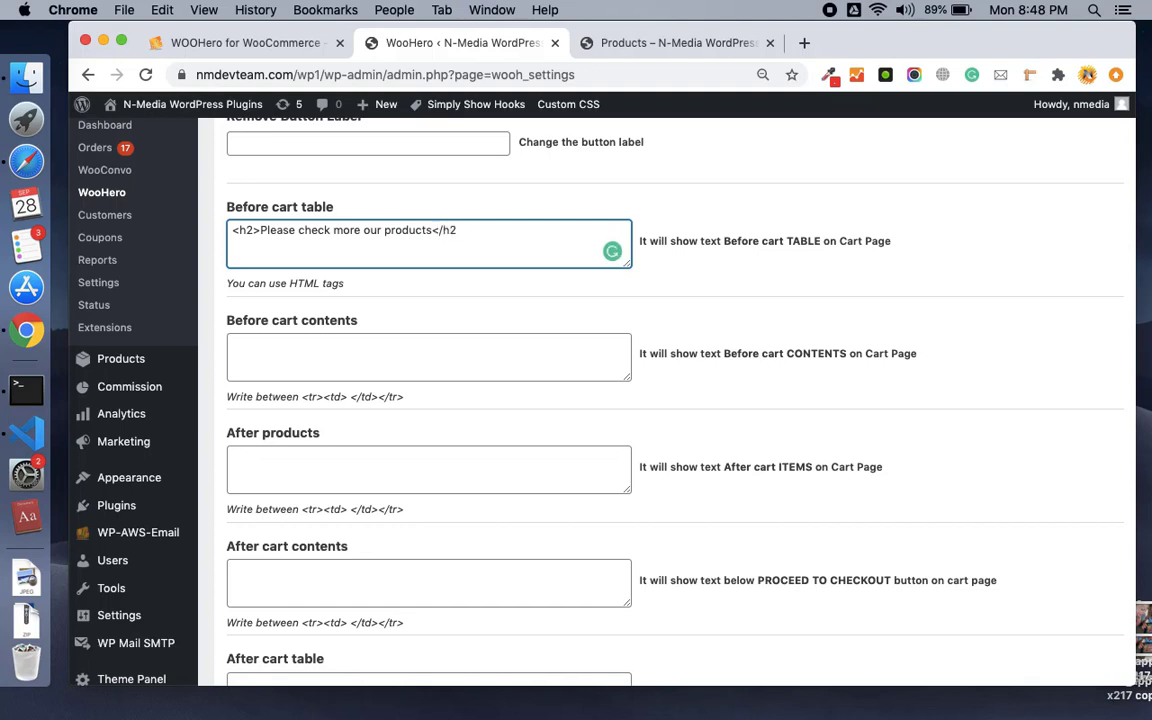
scroll(419, 275, "down", 5)
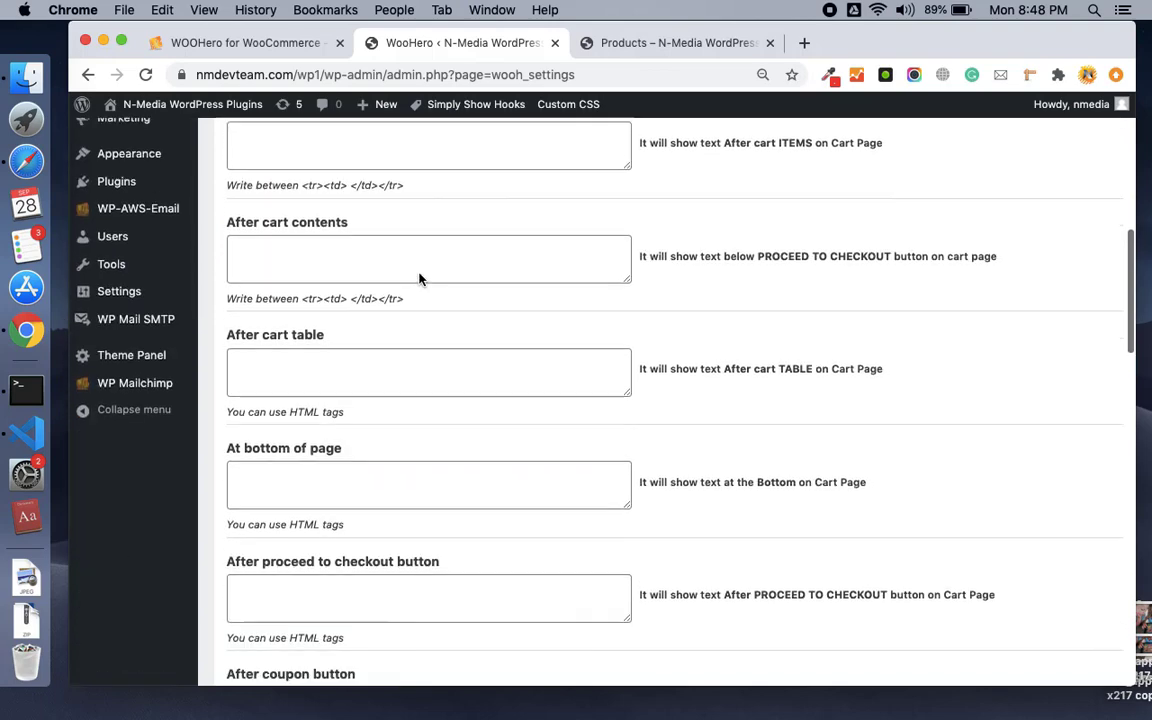
scroll(419, 273, "up", 3)
scroll(419, 276, "down", 5)
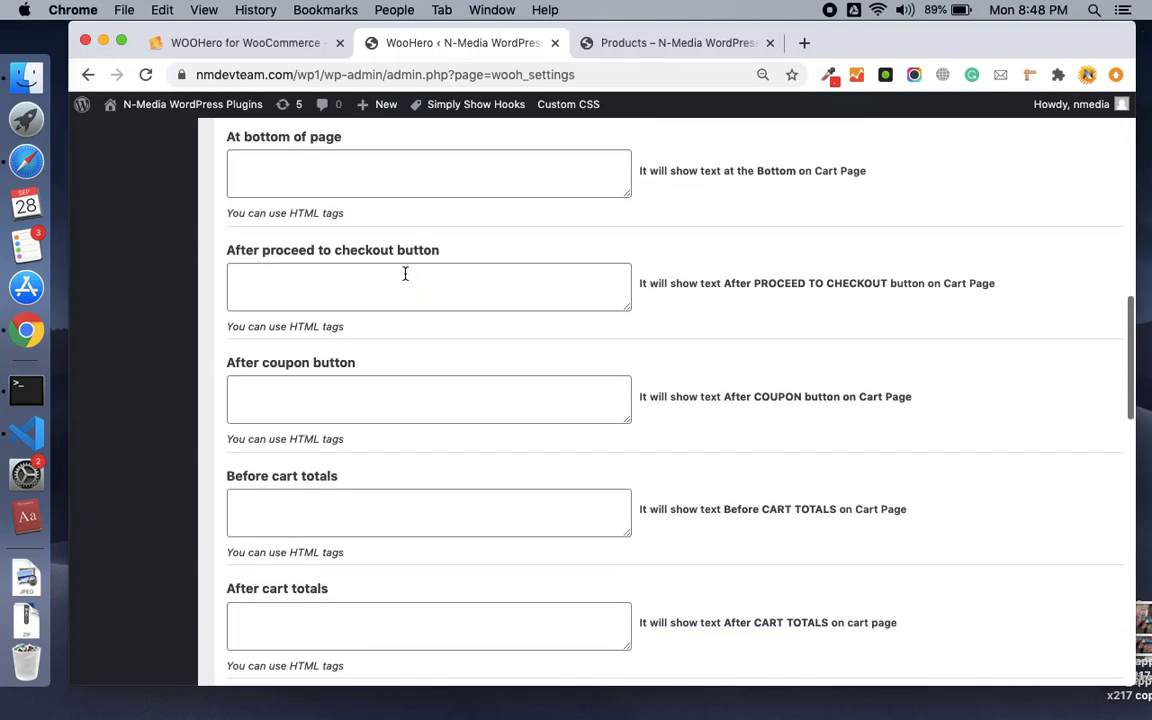
scroll(361, 333, "down", 2)
scroll(361, 333, "down", 6)
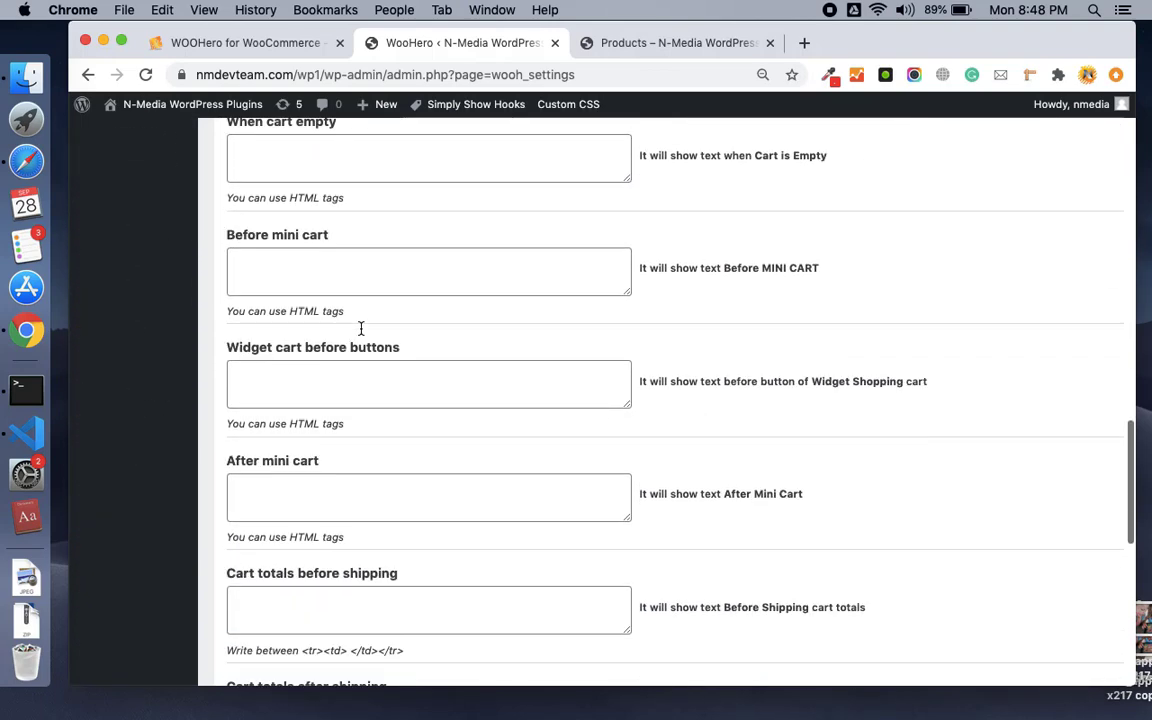
scroll(361, 333, "down", 4)
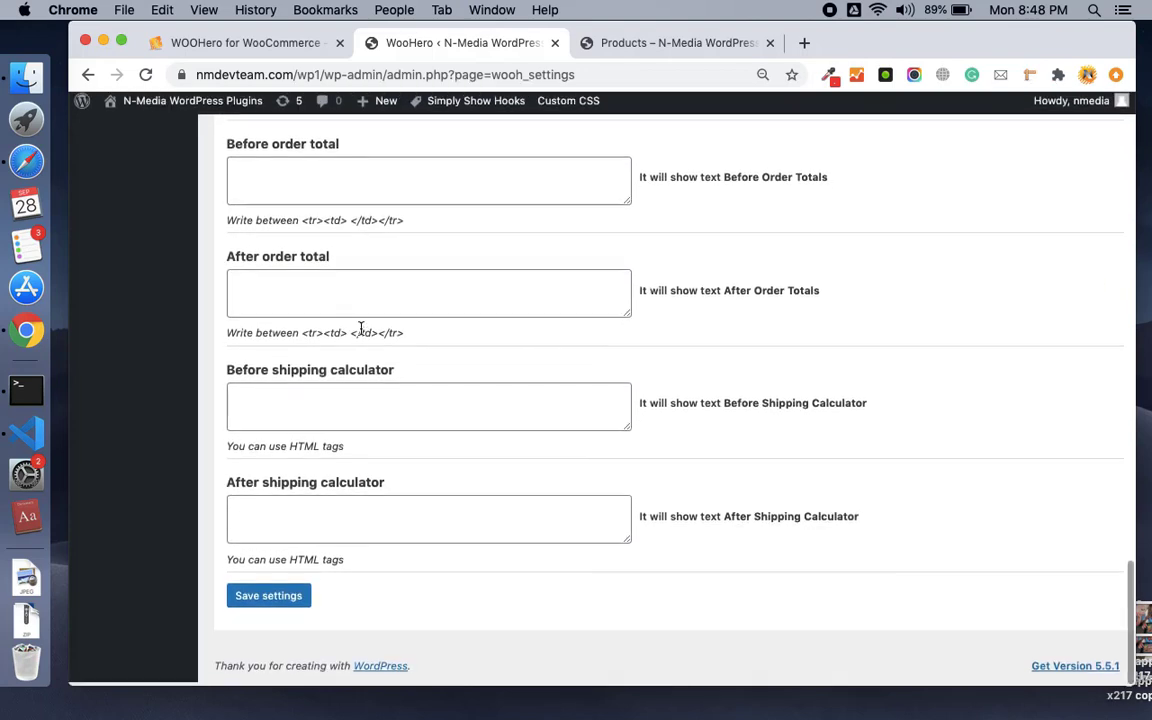
left_click(285, 604)
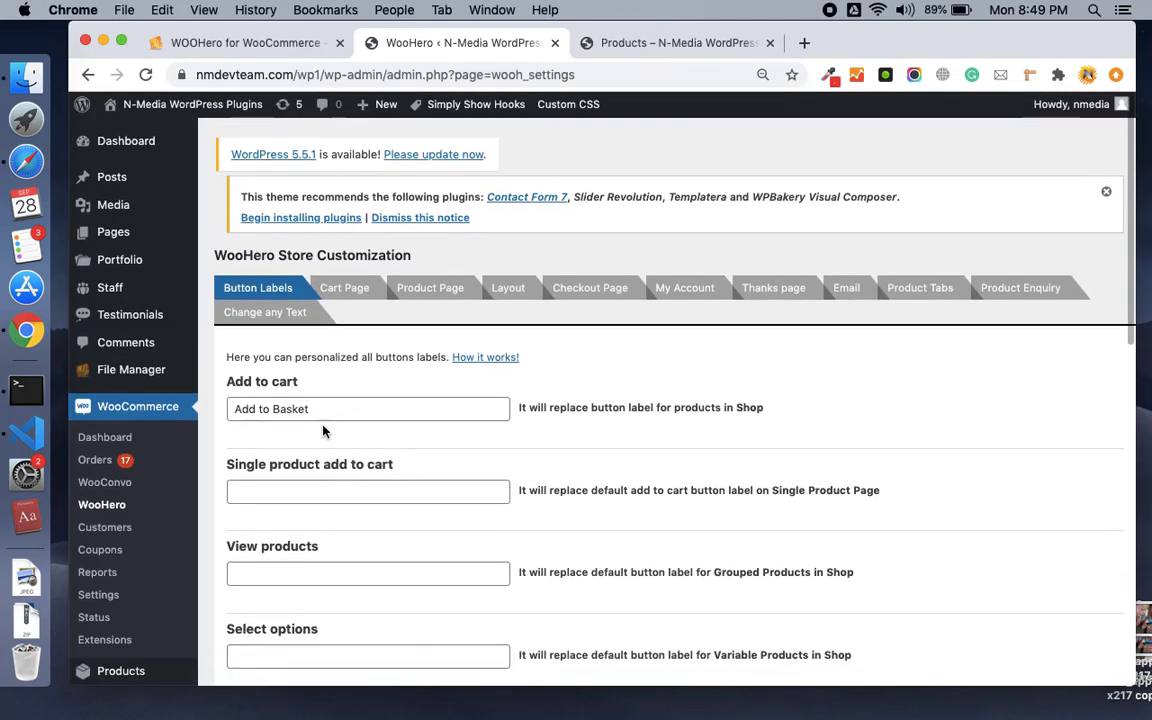
Reopen the Cart Page settings, then go to the shop storefront.
scroll(303, 482, "up", 3)
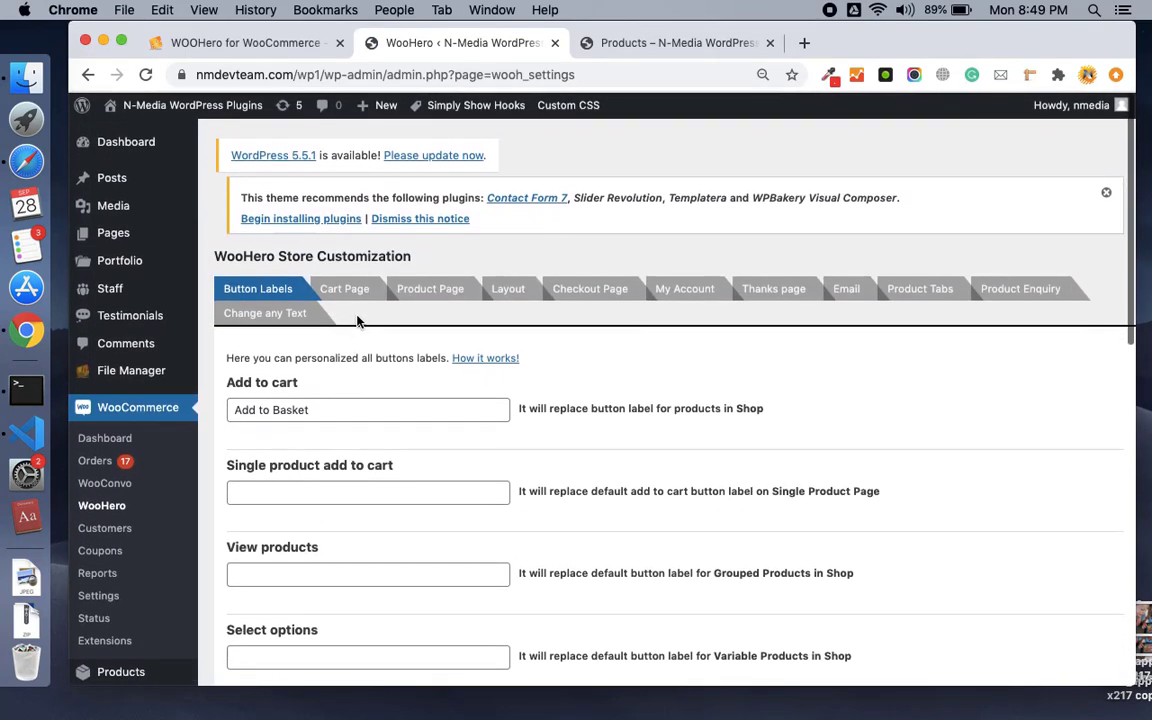
left_click(344, 288)
scroll(412, 419, "down", 5)
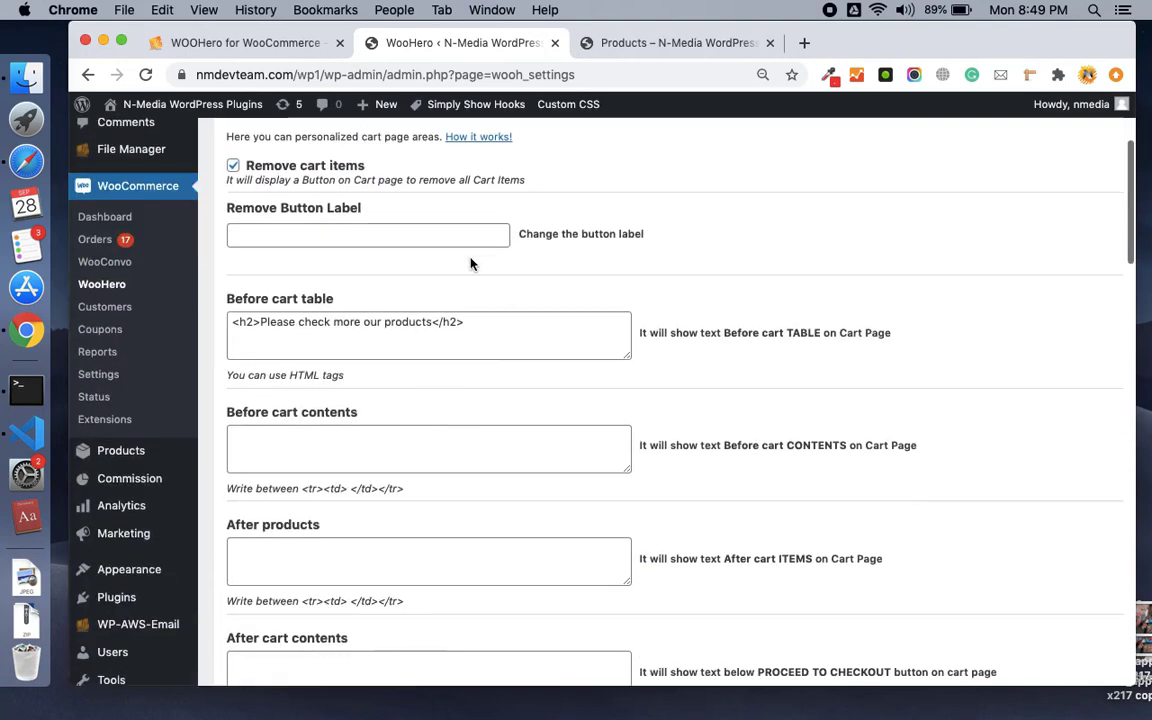
left_click(733, 43)
Add the Bike to the cart and check the 'Please check more our products' heading above the table.
scroll(612, 254, "up", 5)
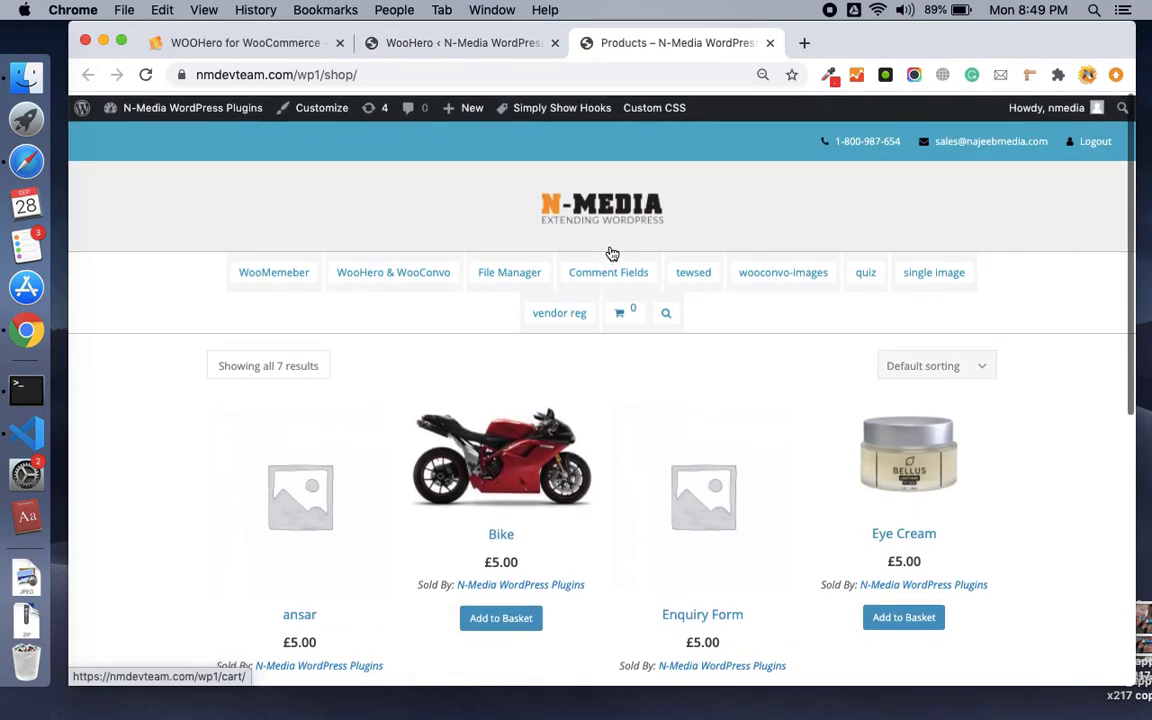
mouse_move(430, 279)
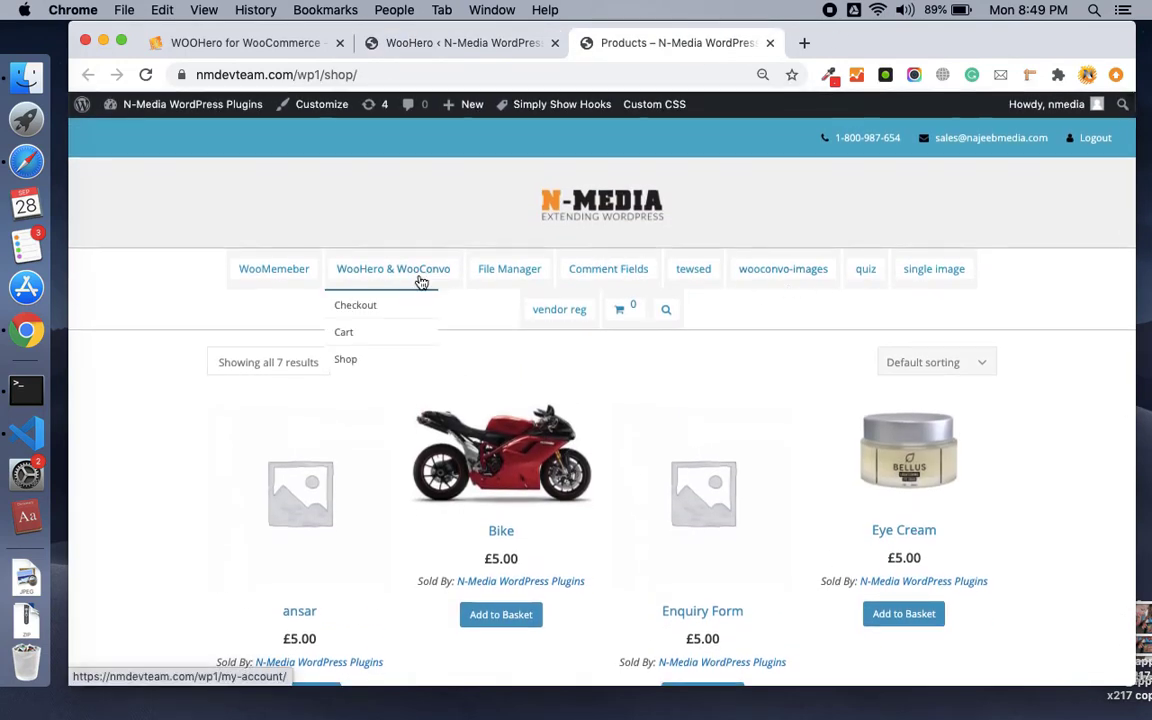
left_click(350, 331)
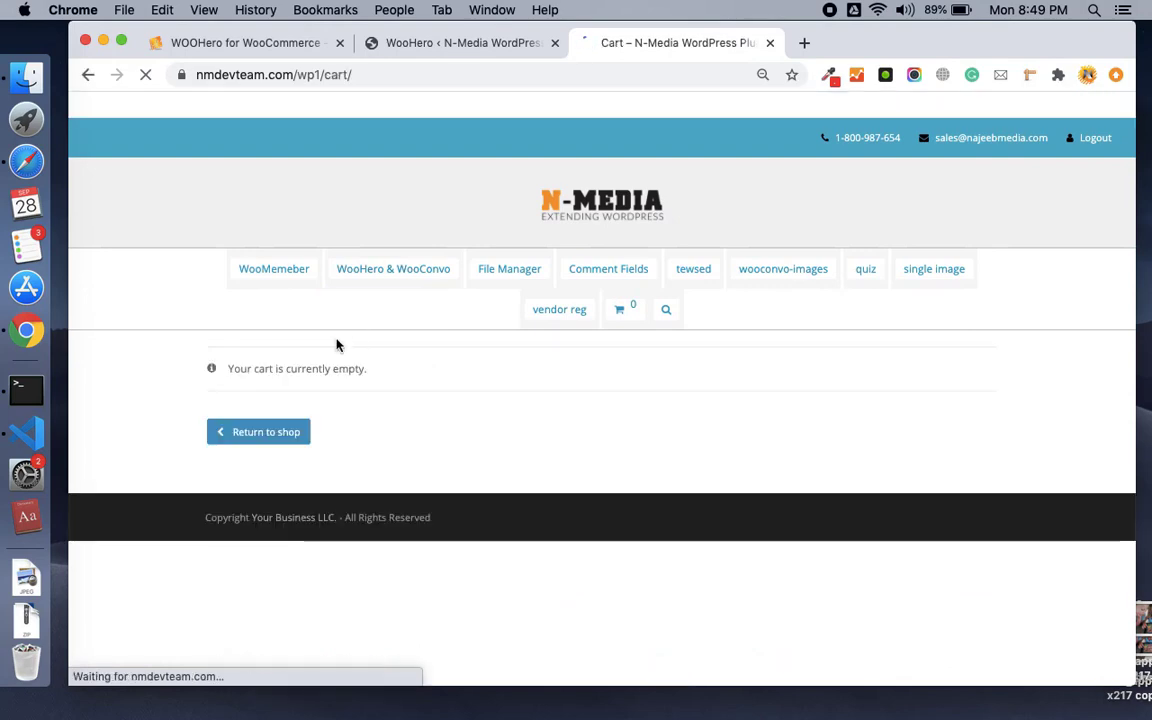
left_click(262, 432)
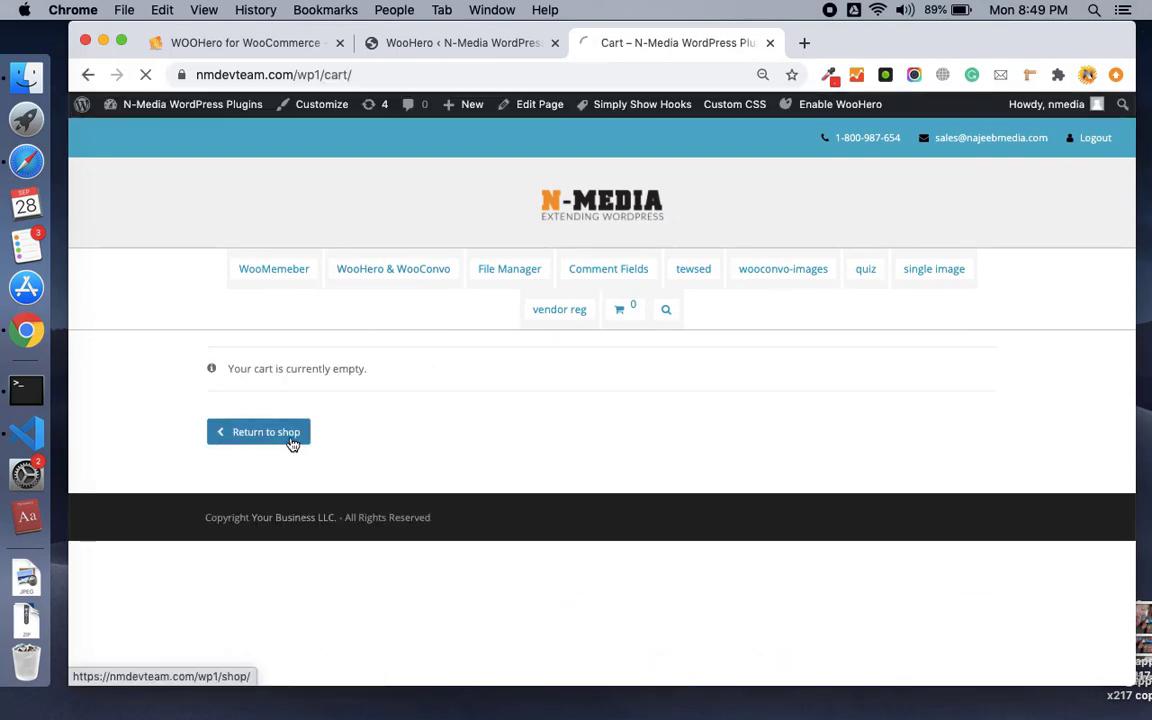
scroll(400, 470, "down", 2)
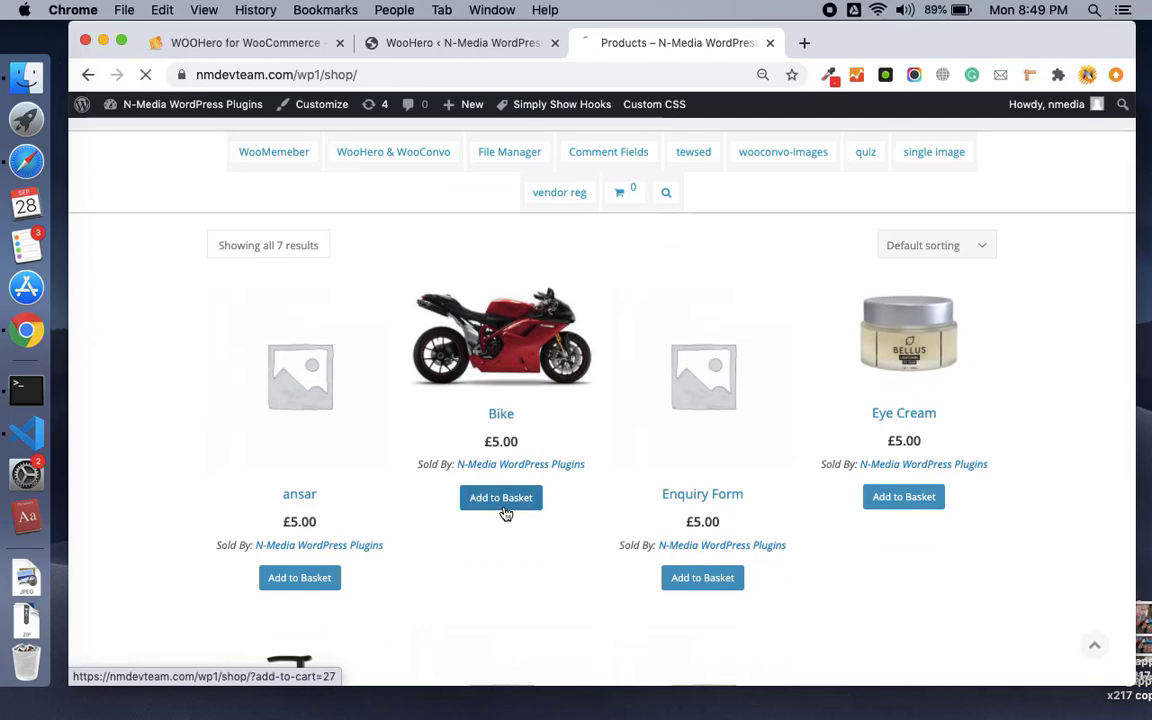
left_click(513, 508)
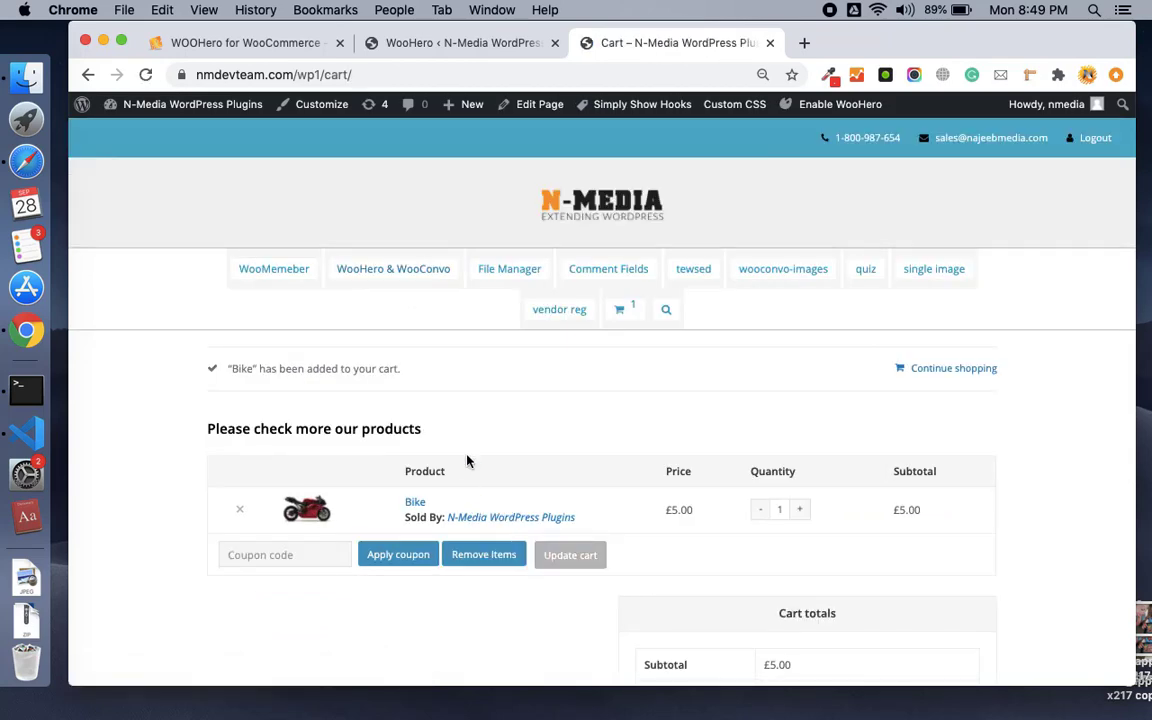
scroll(466, 458, "down", 1)
triple_click(366, 380)
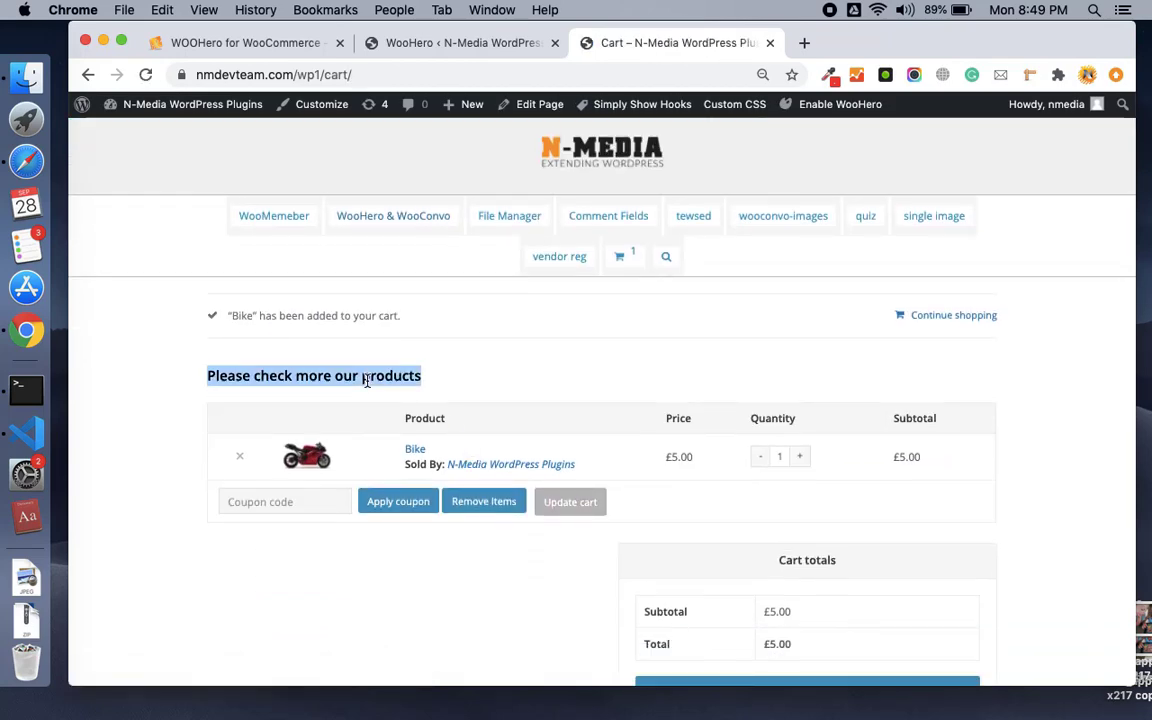
Compare the WooHero Before cart table text with the cart heading, then return to settings.
left_click(416, 42)
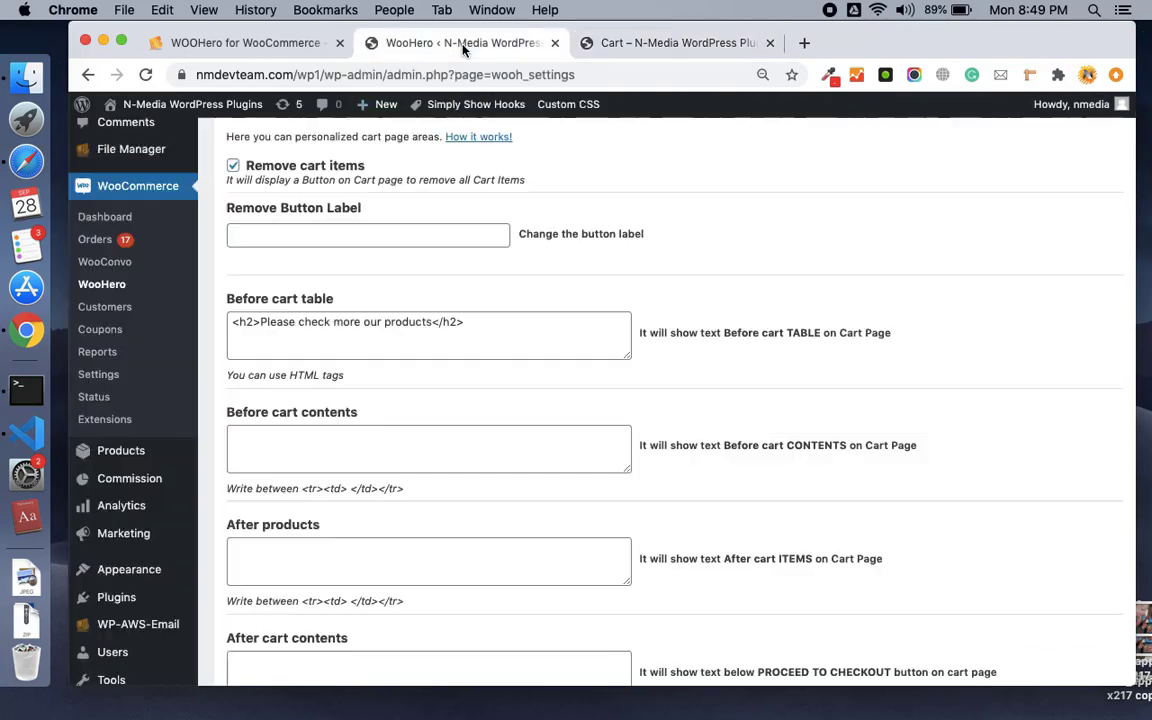
scroll(437, 274, "up", 3)
scroll(439, 276, "down", 2)
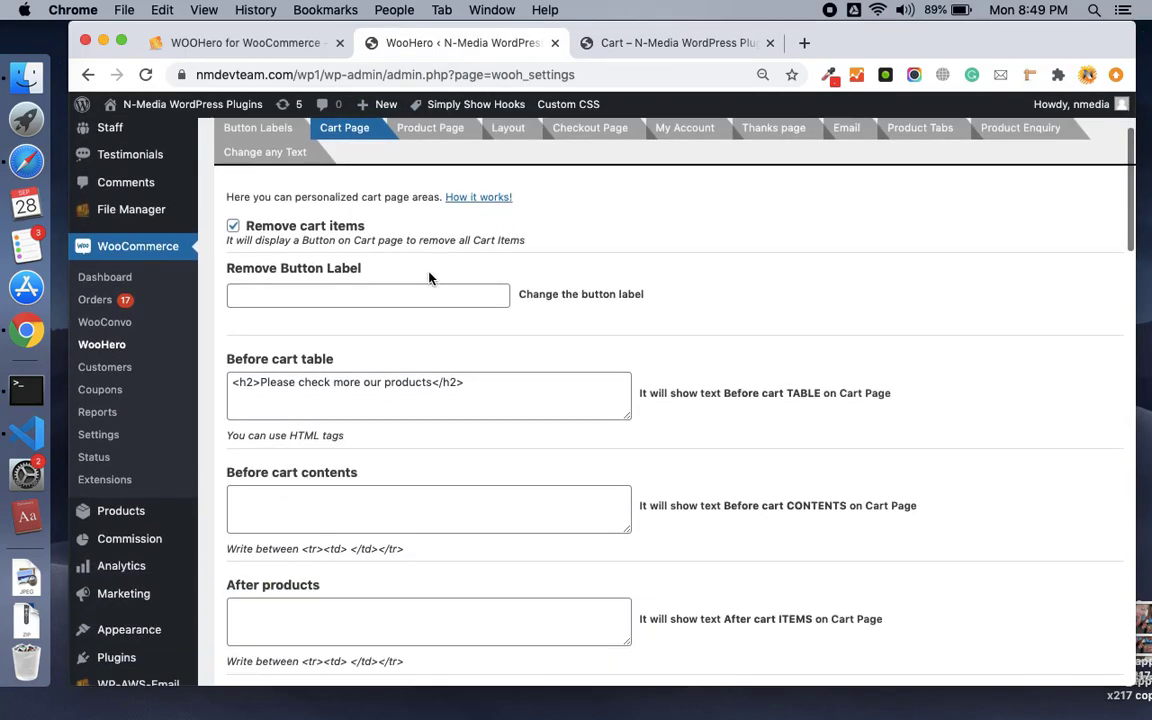
left_click(313, 385)
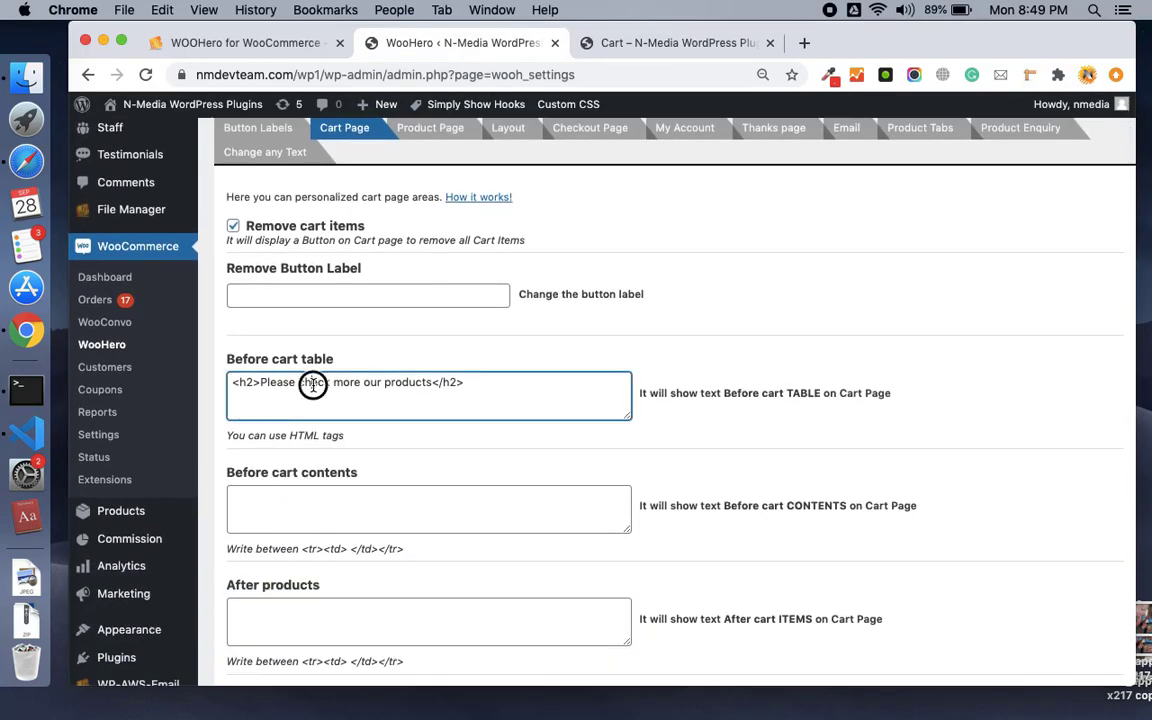
key("super+a")
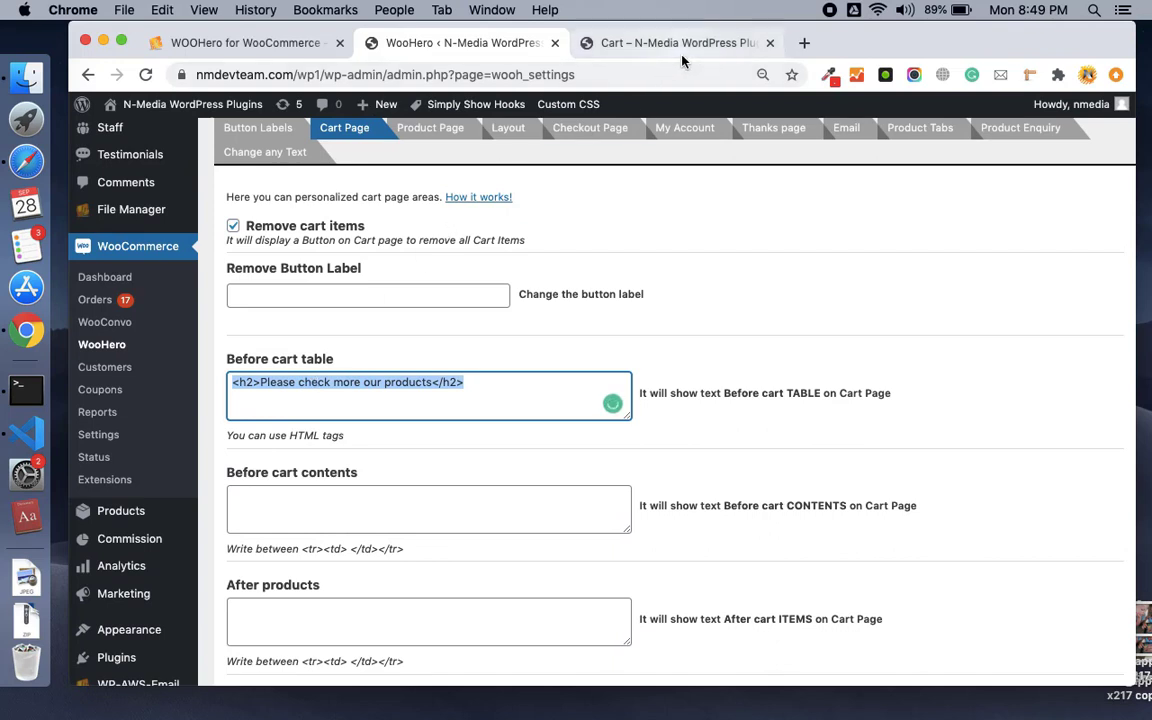
left_click(613, 47)
left_click(280, 379)
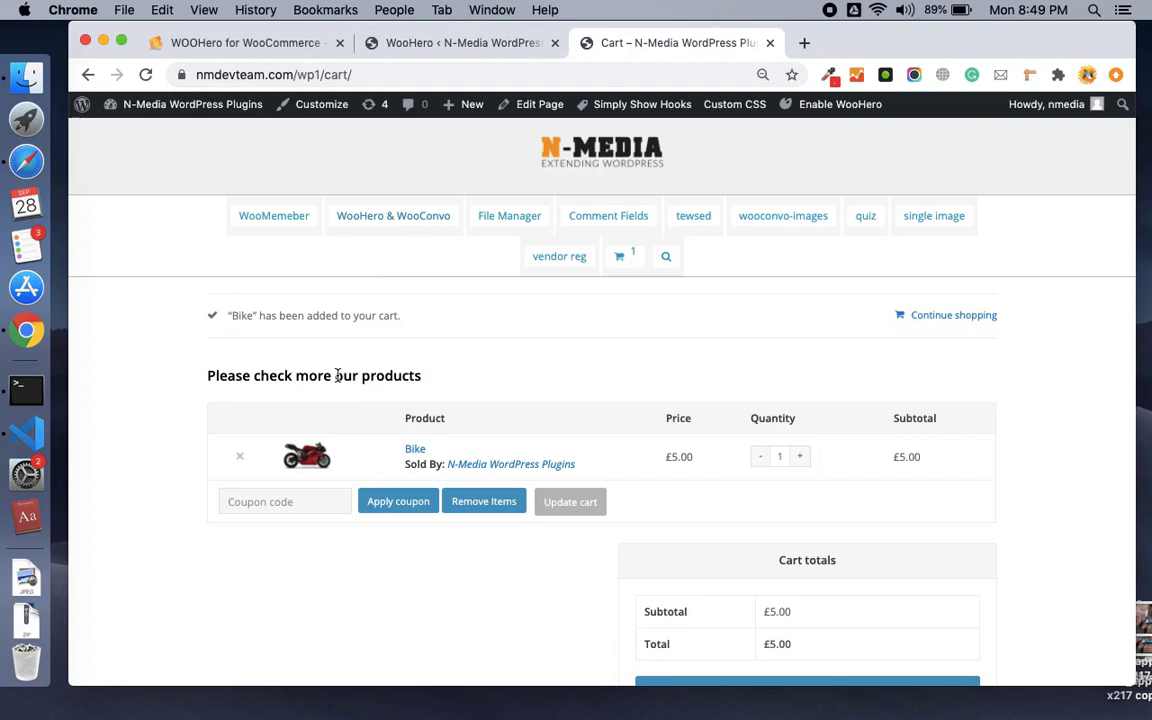
scroll(337, 376, "down", 3)
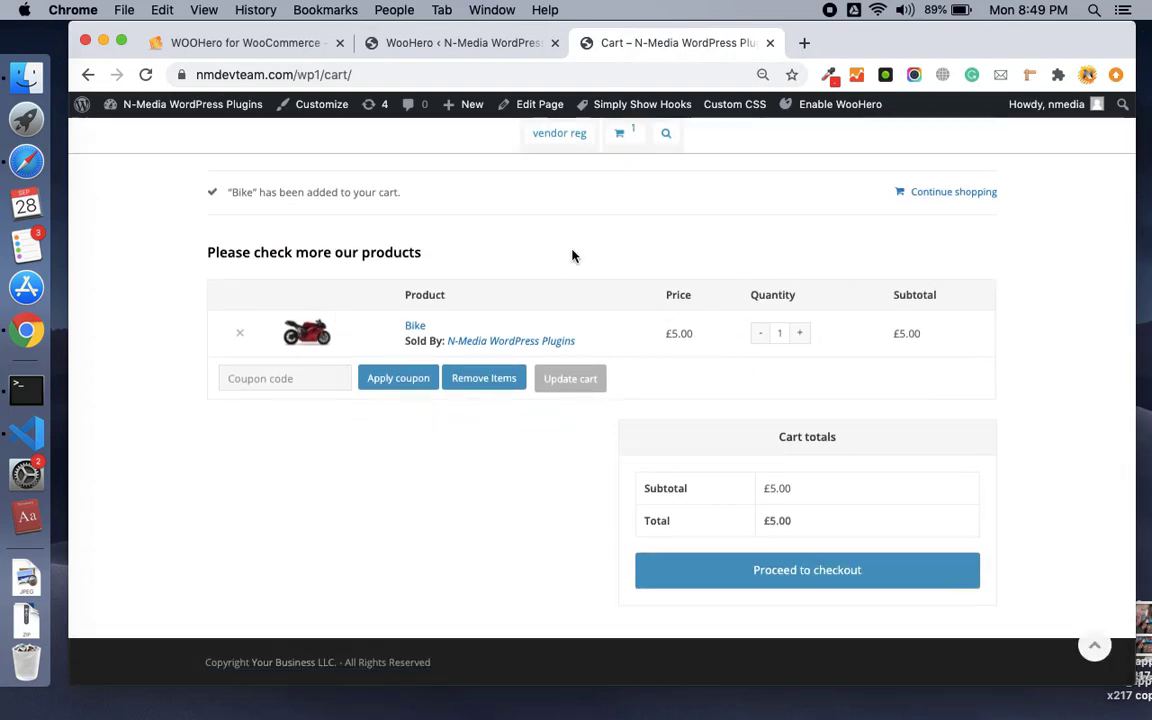
scroll(574, 256, "up", 4)
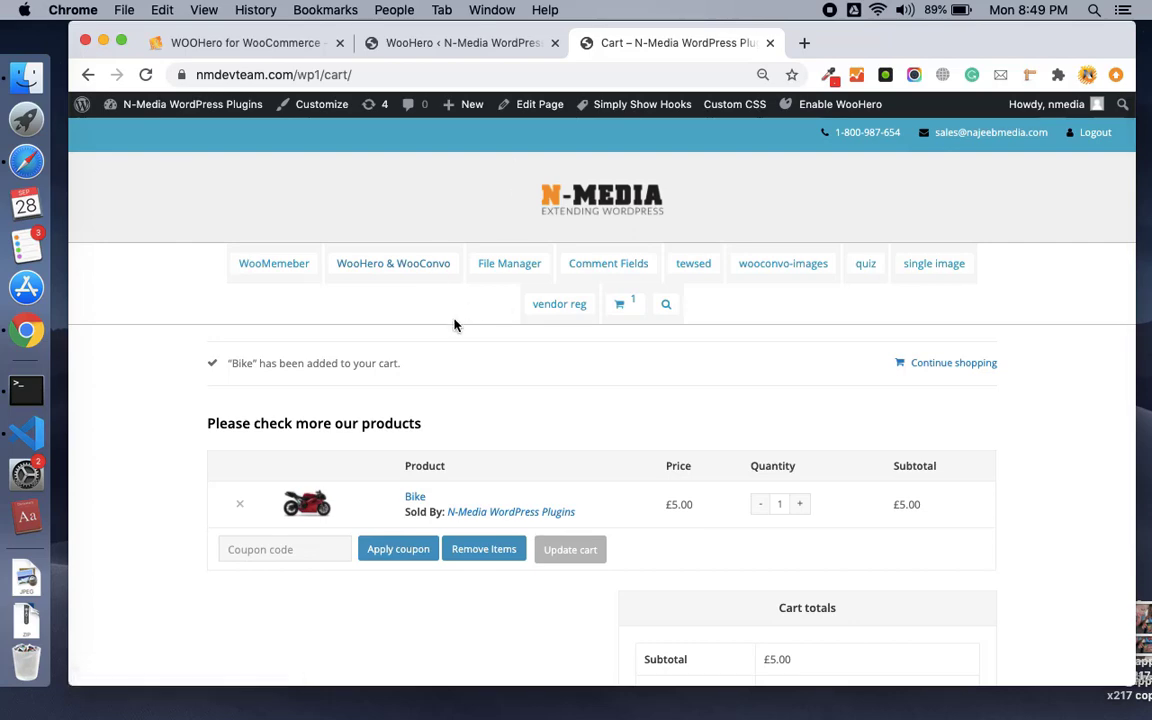
left_click(453, 38)
scroll(515, 235, "up", 3)
Check the cart page's new heading and remove-items button, then return to WooHero store customization settings.
scroll(516, 233, "down", 4)
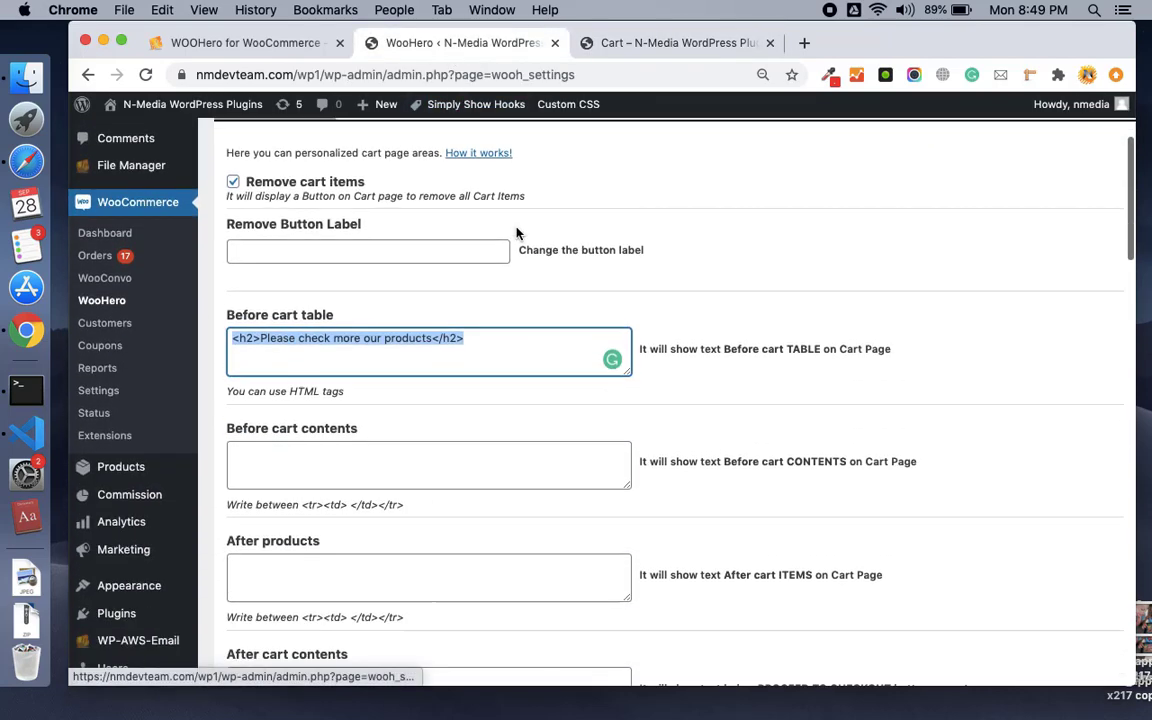
scroll(516, 233, "up", 2)
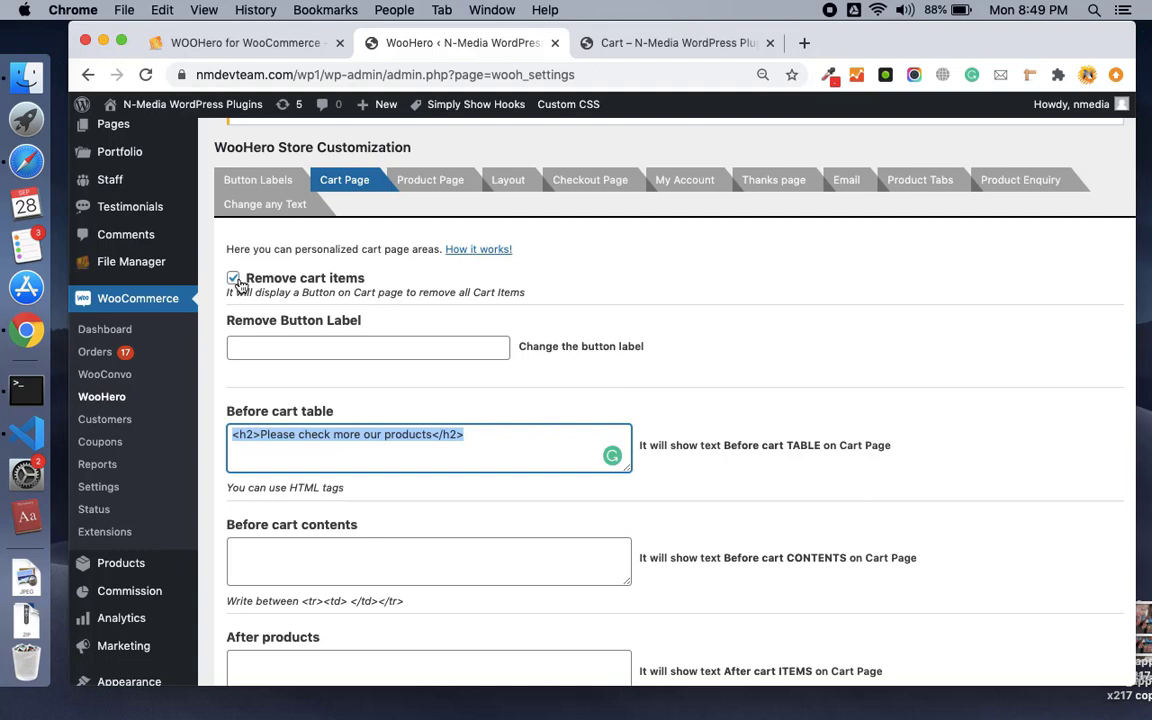
left_click(630, 48)
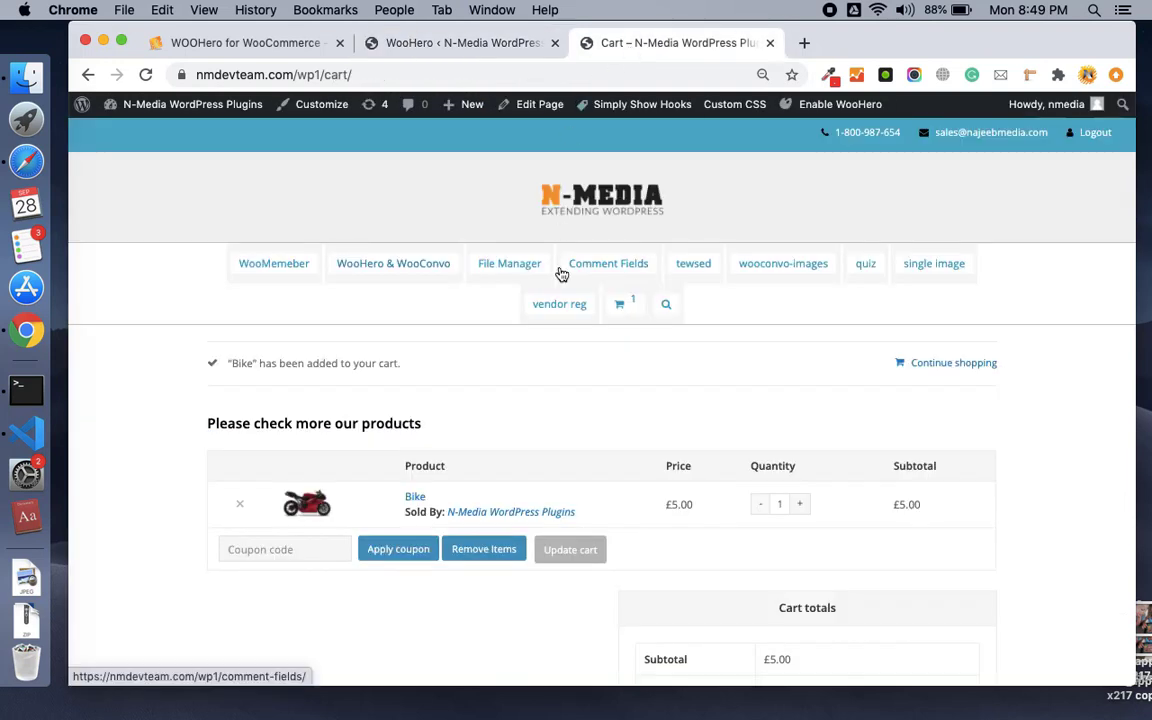
scroll(559, 272, "down", 2)
scroll(560, 272, "down", 1)
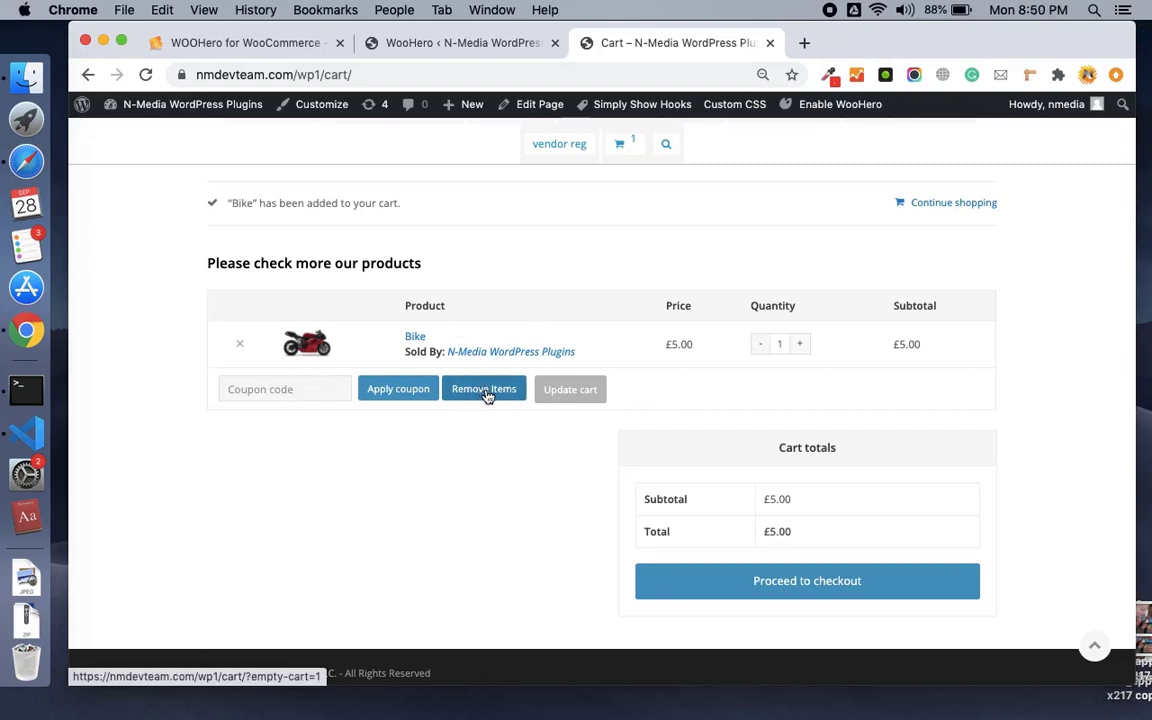
left_click(490, 43)
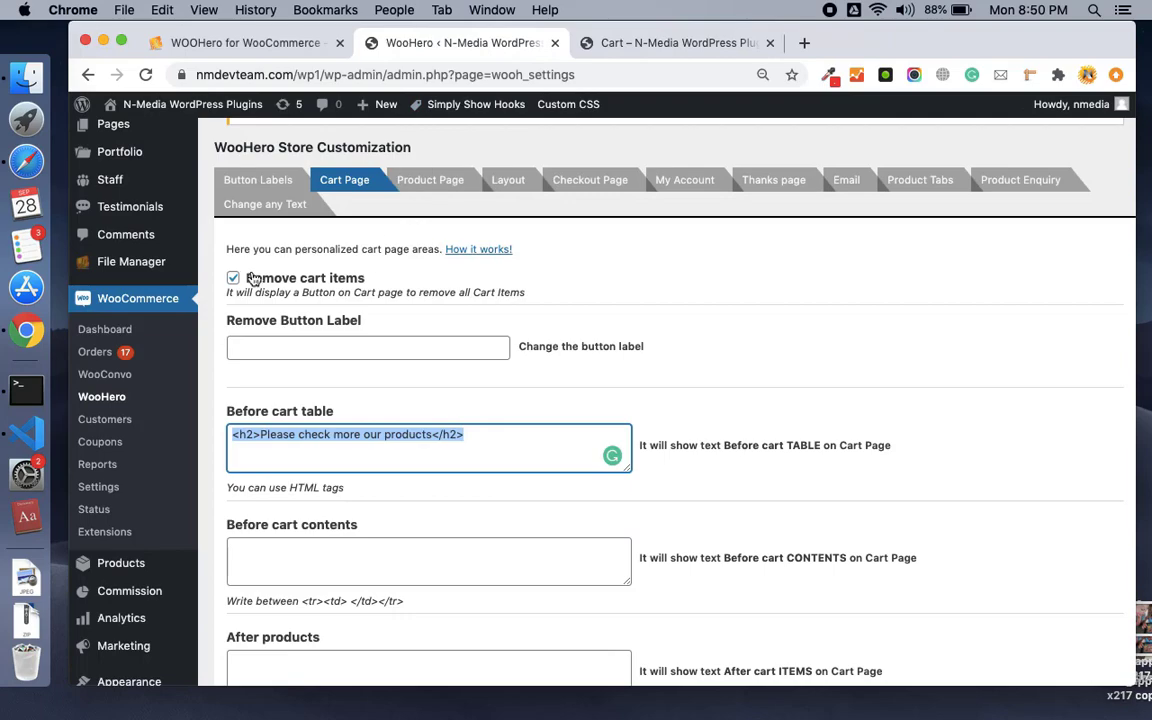
scroll(388, 350, "down", 5)
scroll(387, 351, "up", 2)
scroll(387, 351, "down", 8)
scroll(387, 351, "up", 12)
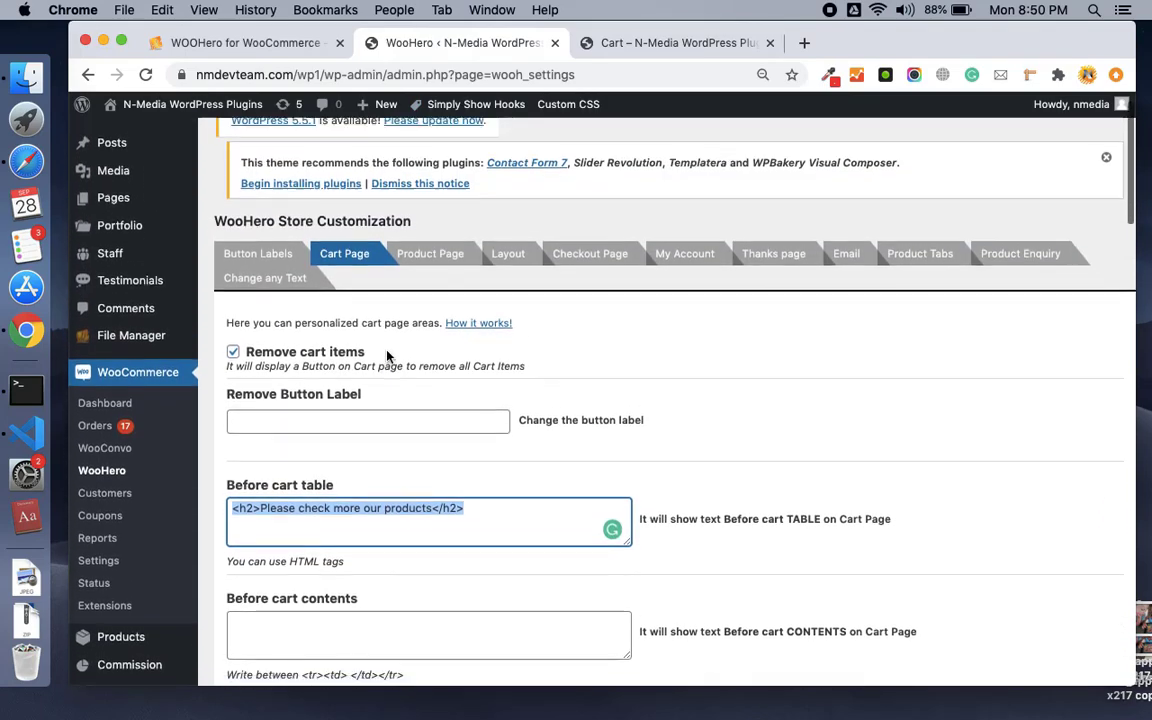
scroll(387, 356, "up", 1)
Open WooHero's Product Page settings, then open the Bike product page from the cart.
left_click(442, 272)
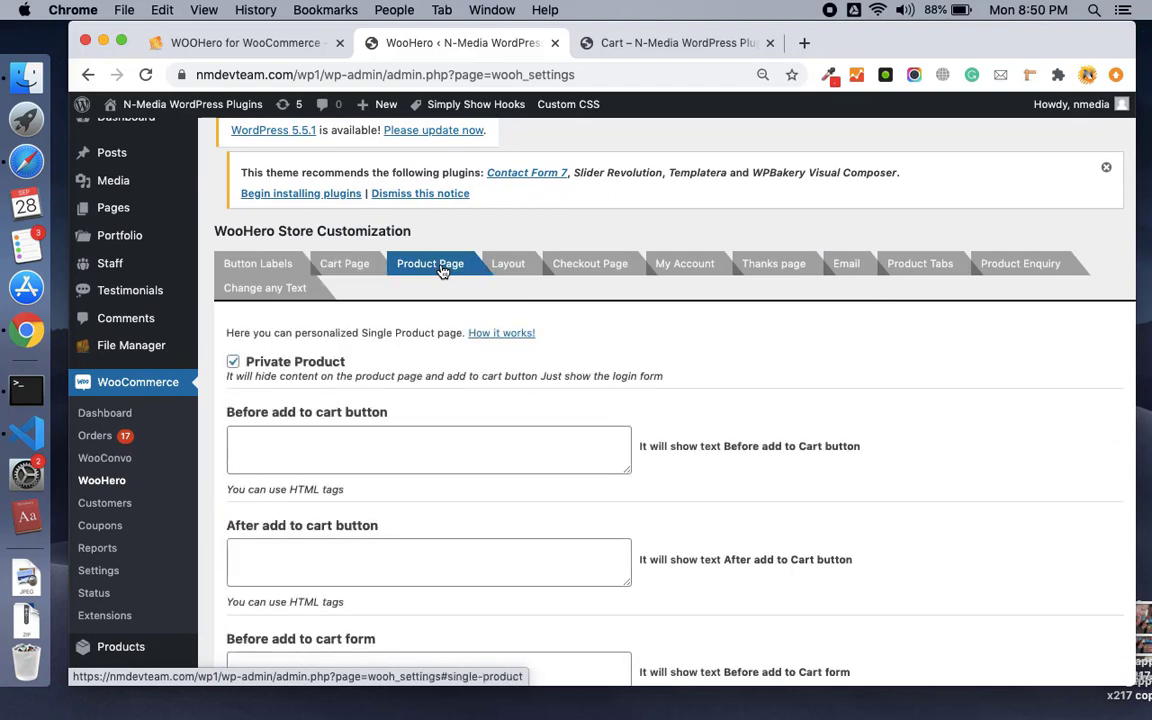
scroll(454, 407, "down", 2)
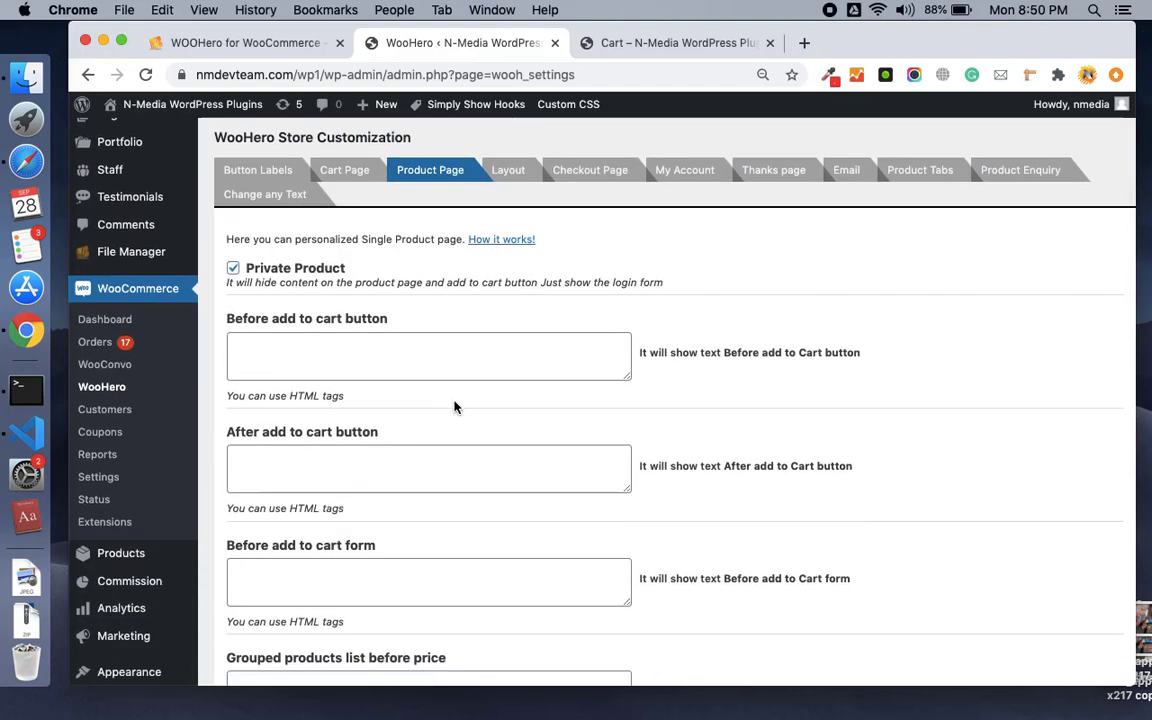
left_click(575, 42)
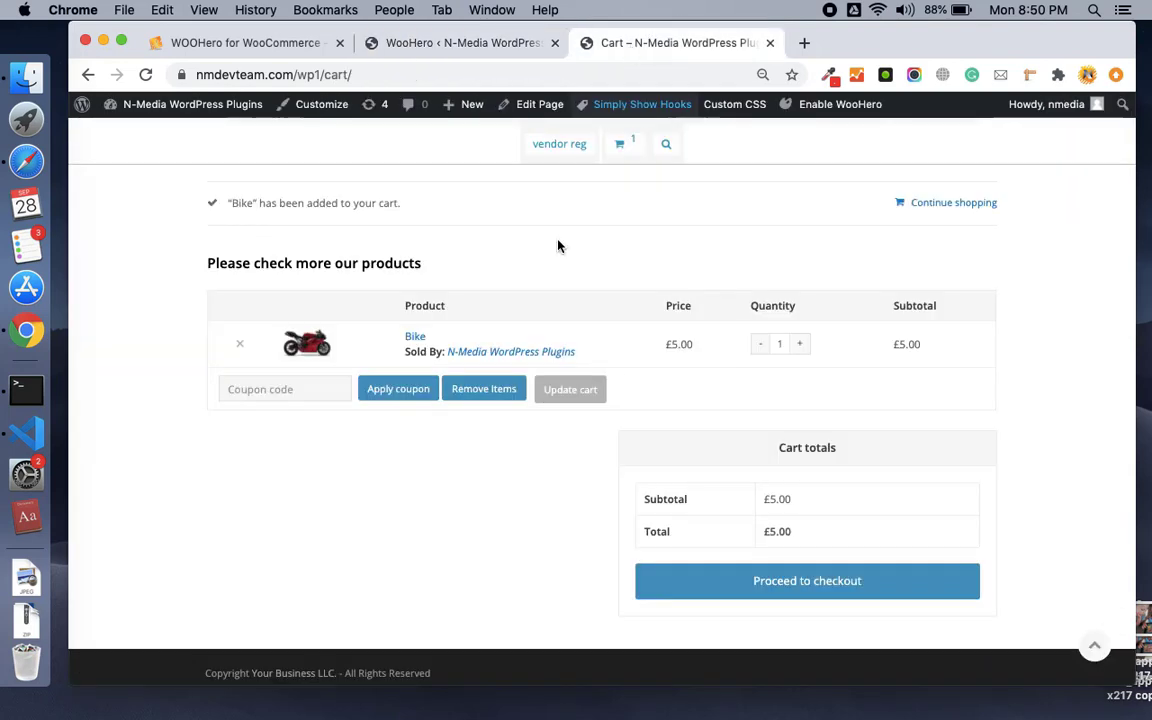
left_click(418, 342)
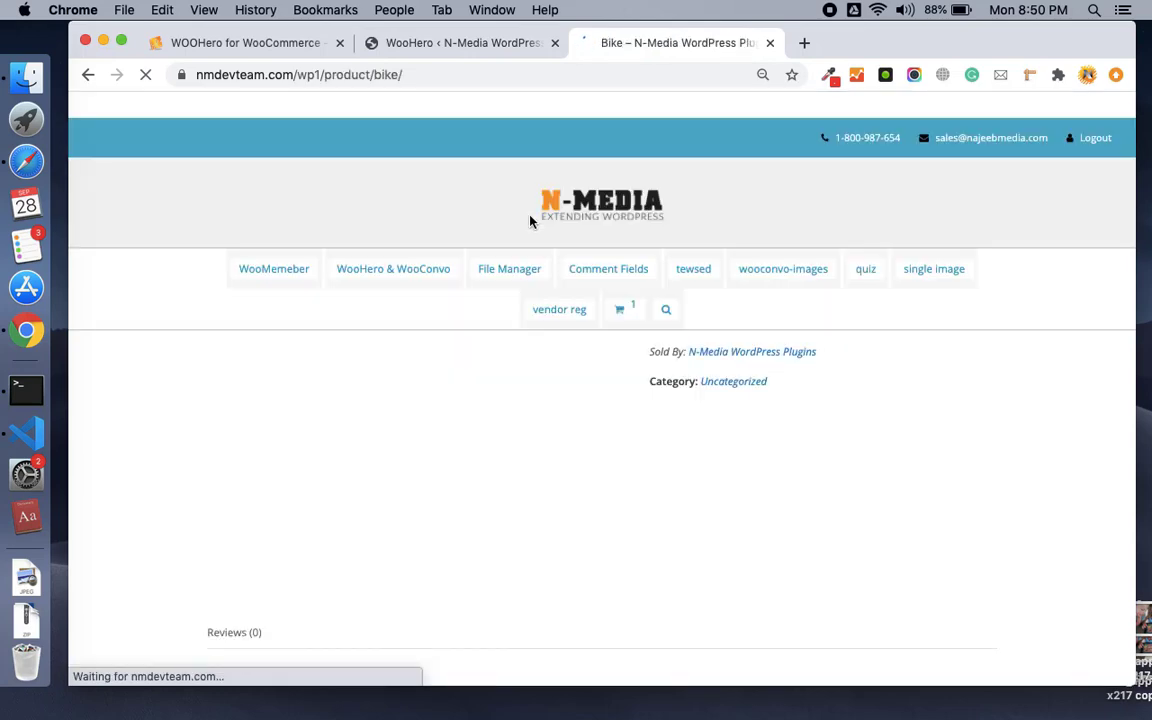
scroll(561, 386, "down", 3)
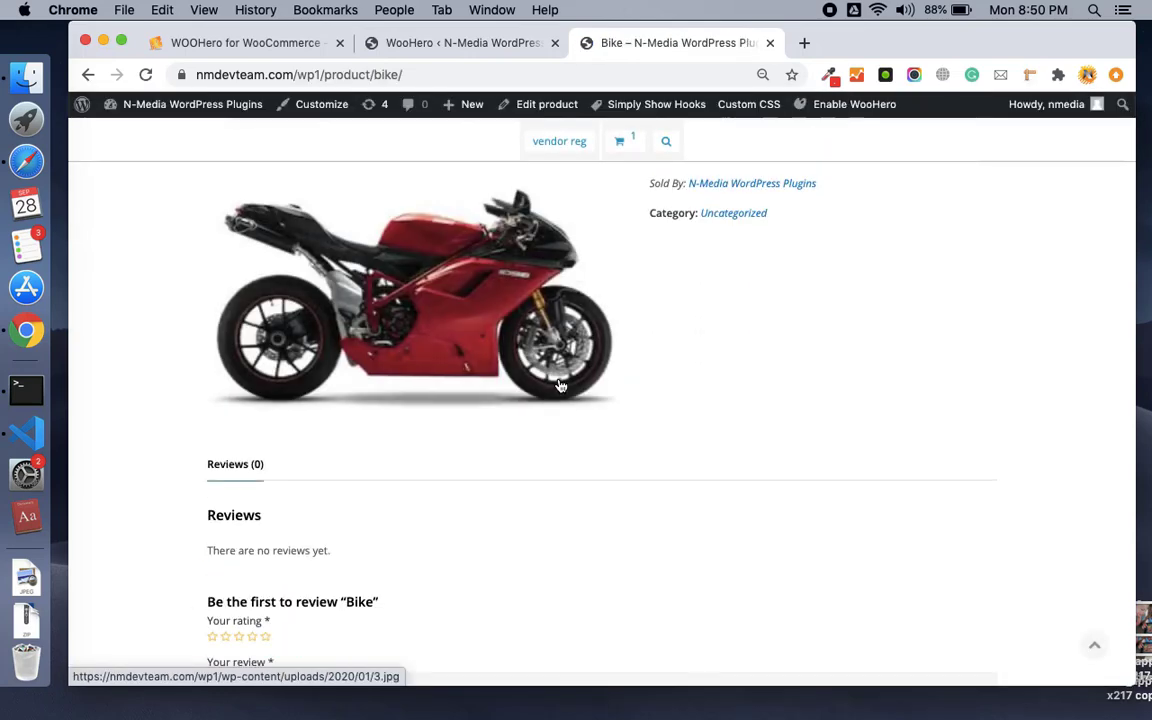
Compare the Bike product page against the Product Page settings as admin, then open a new browser tab.
left_click(460, 42)
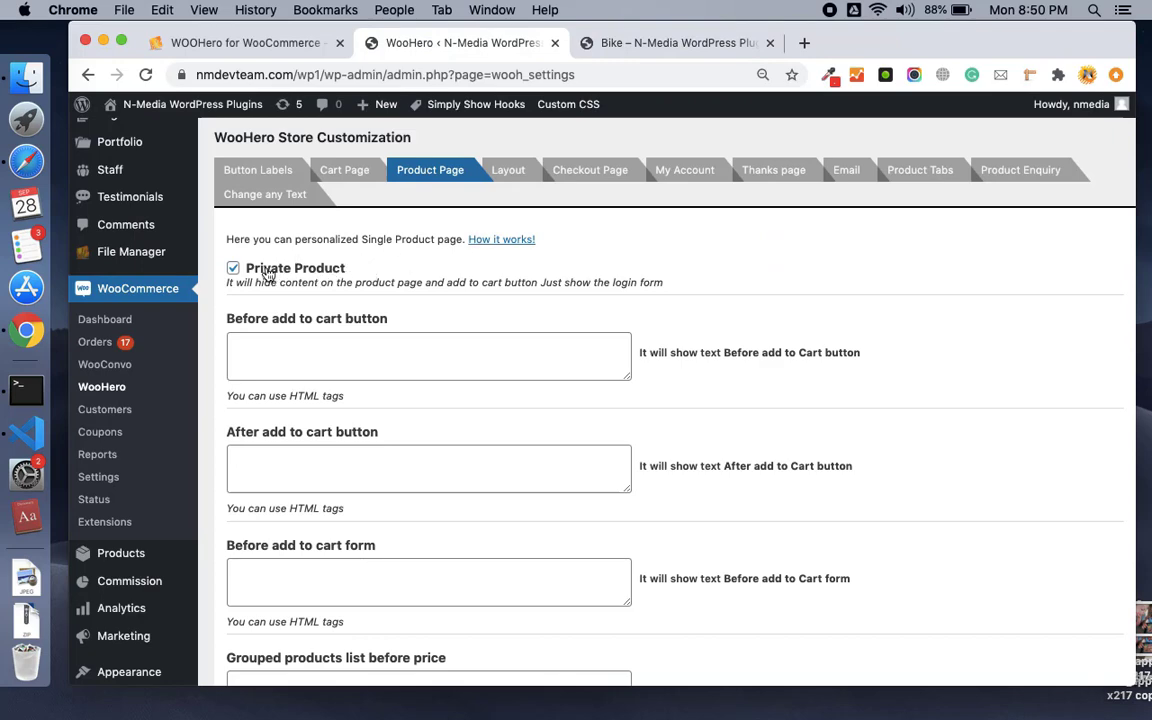
scroll(373, 328, "down", 2)
scroll(371, 327, "up", 2)
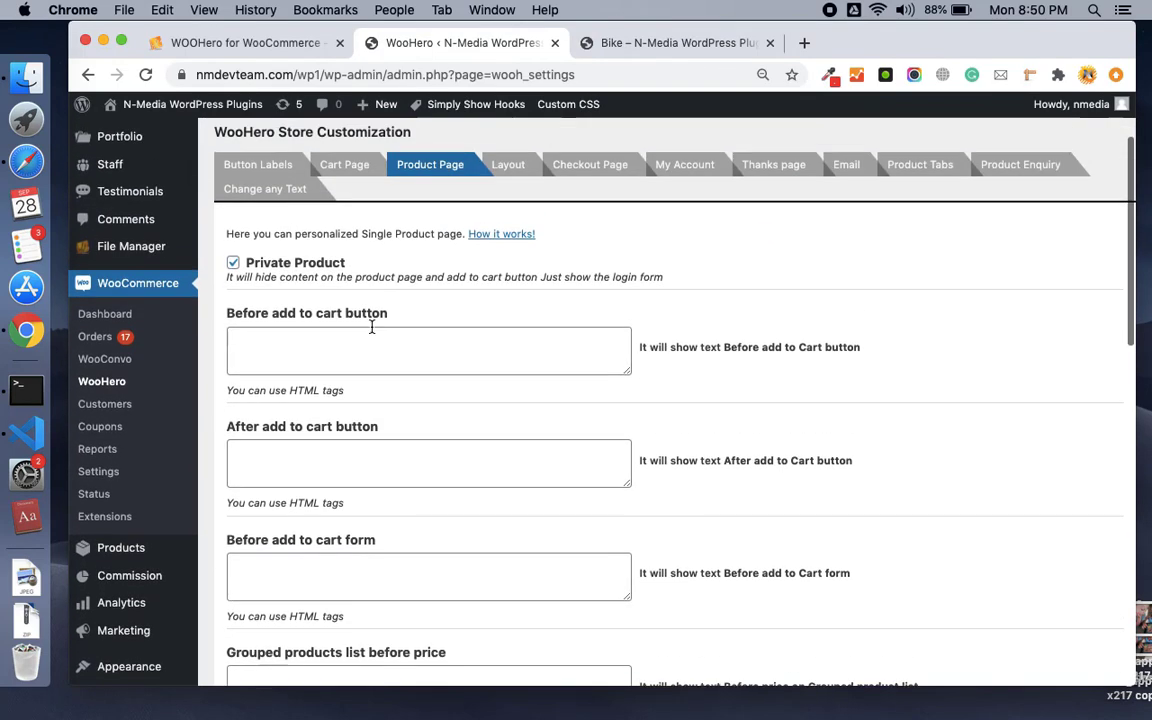
scroll(371, 327, "up", 1)
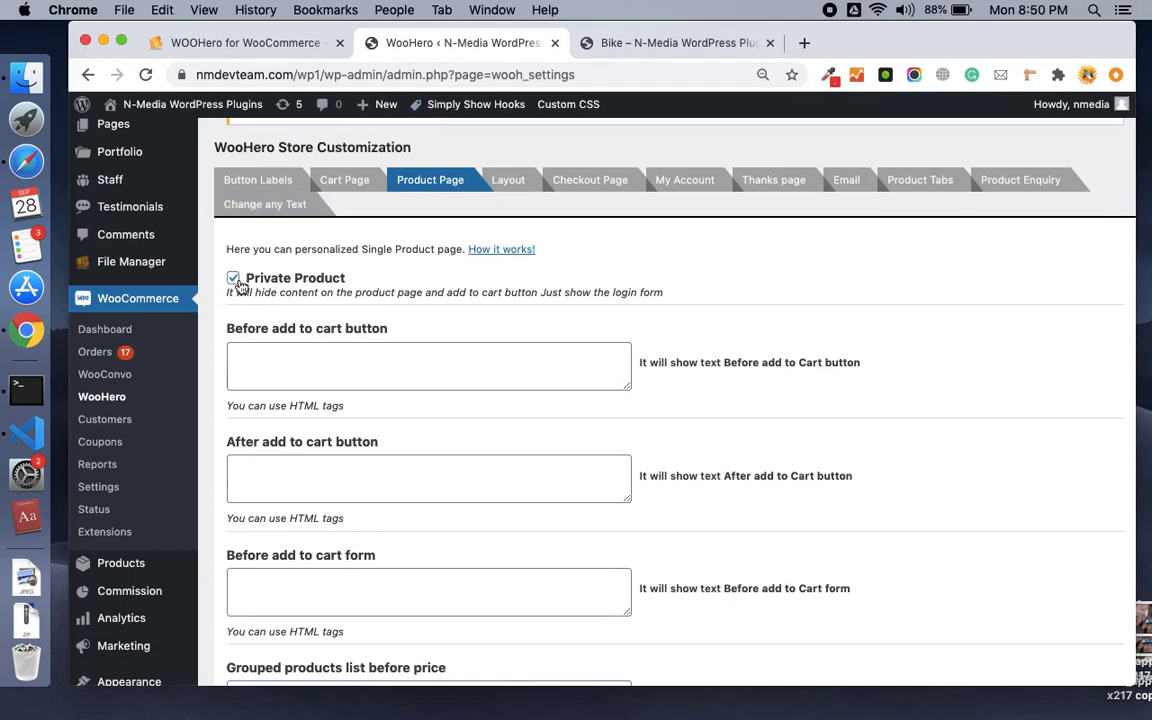
left_click(641, 43)
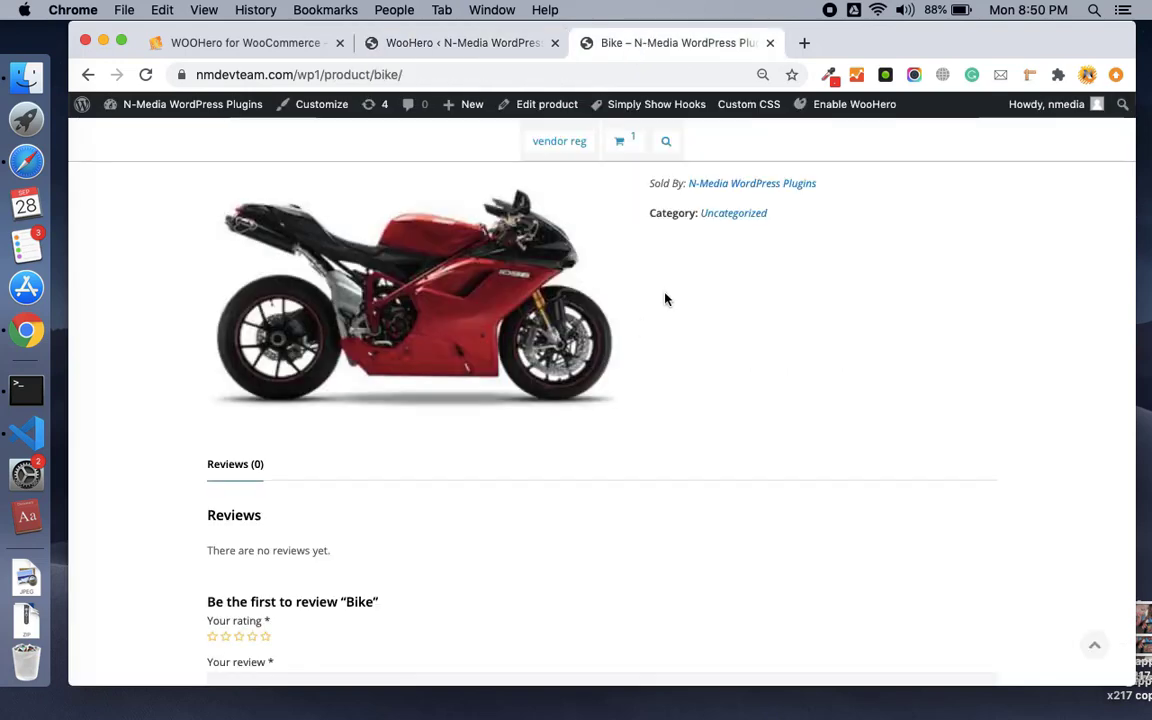
scroll(665, 299, "down", 3)
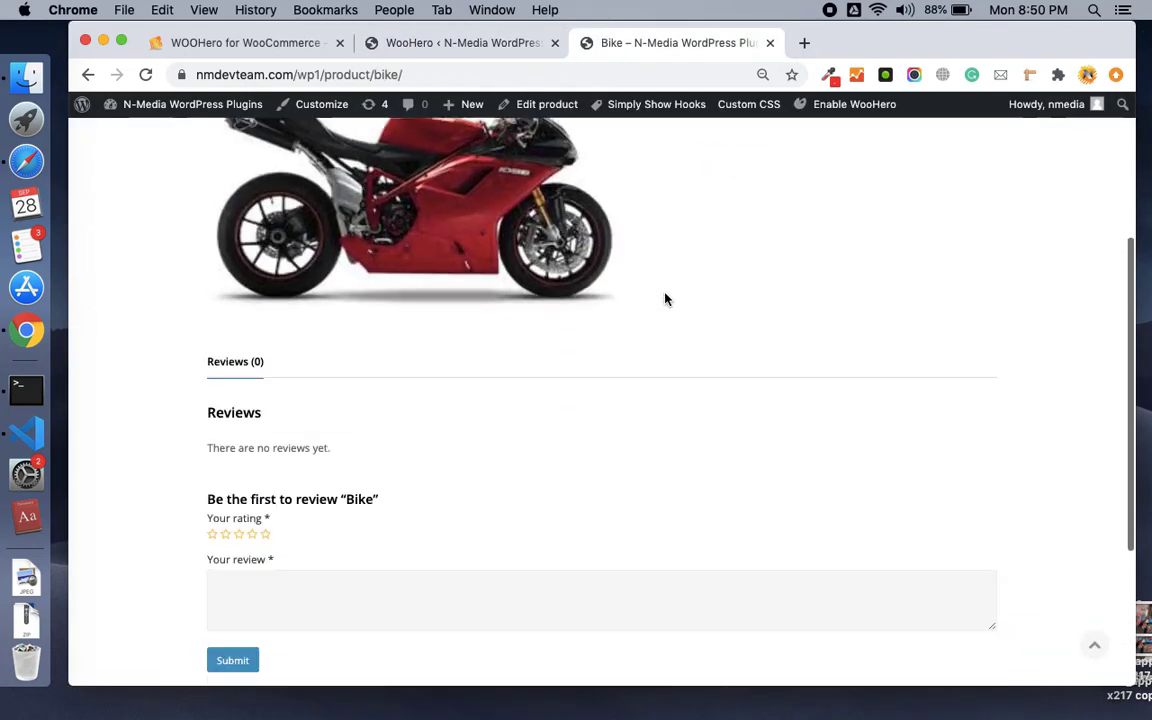
scroll(665, 299, "up", 1)
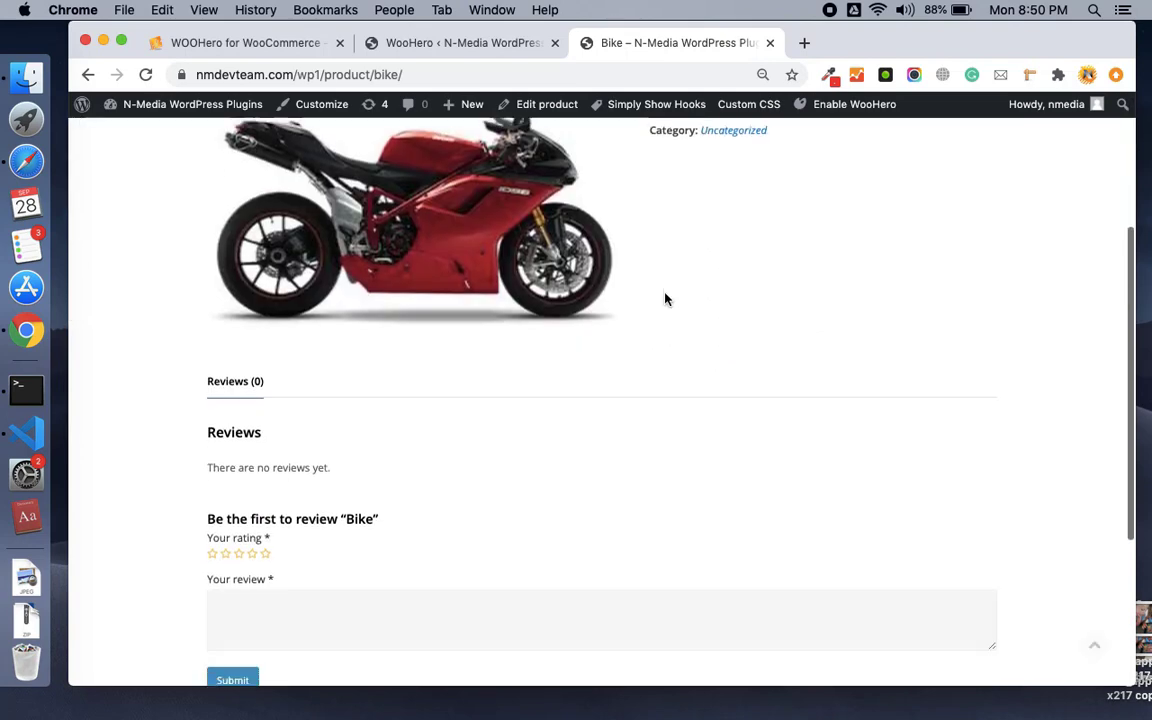
scroll(665, 299, "up", 4)
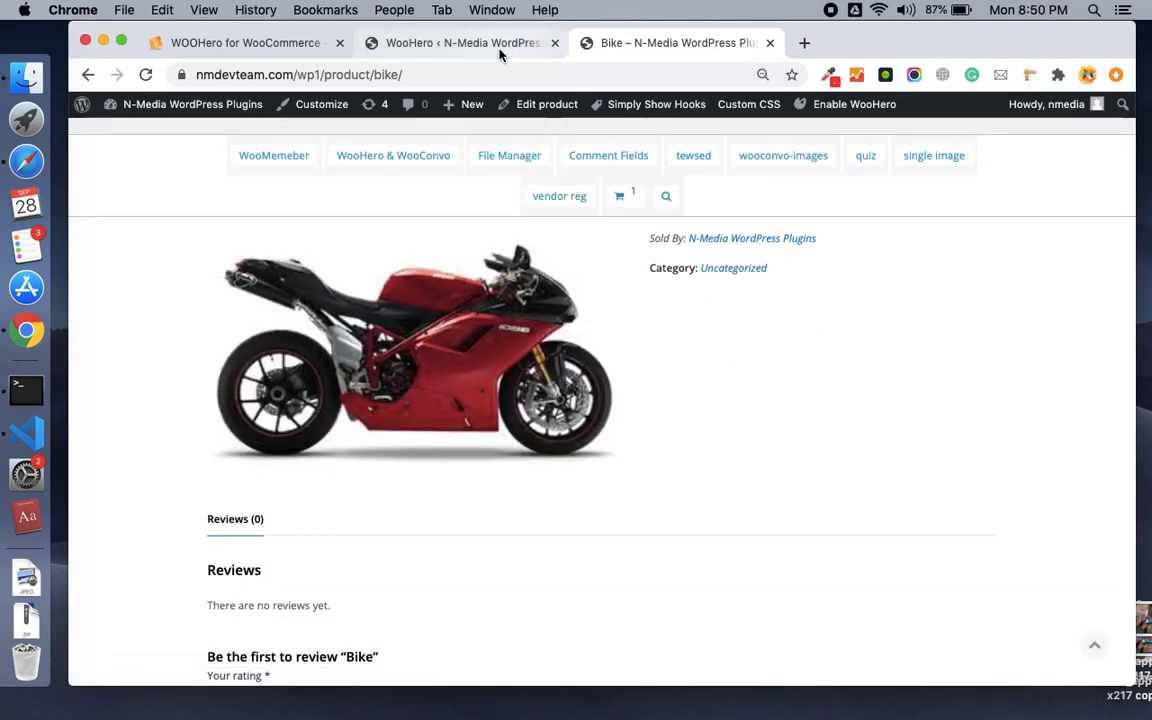
left_click(512, 44)
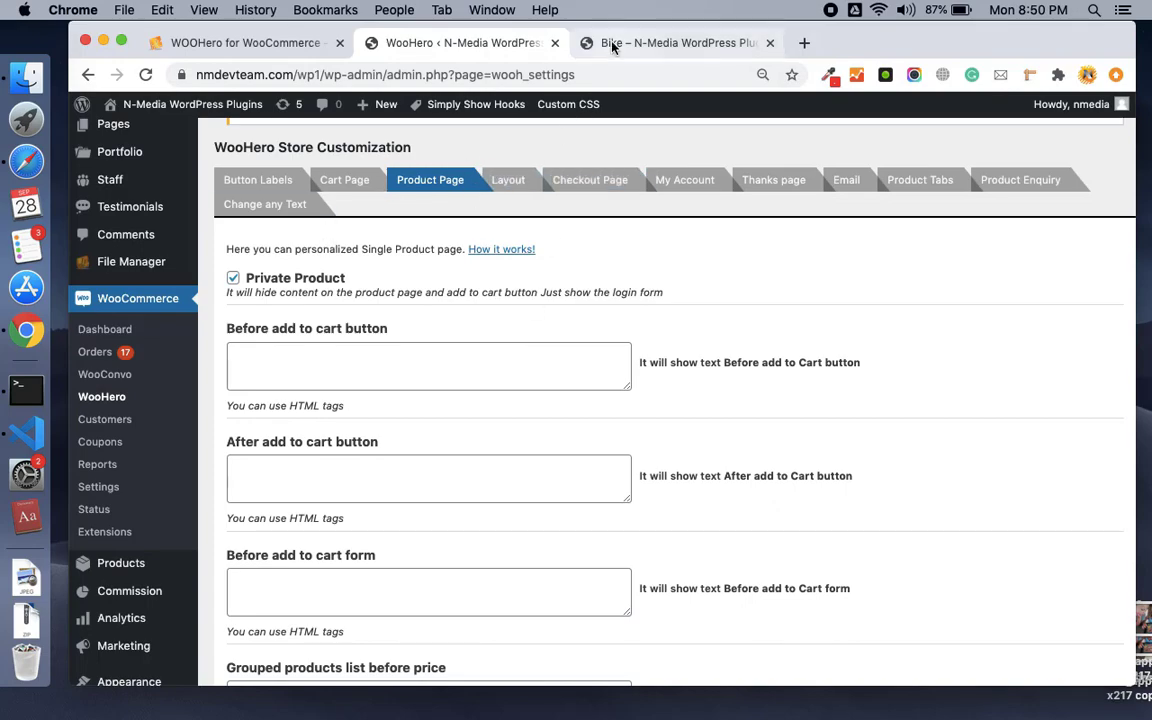
key("super+t")
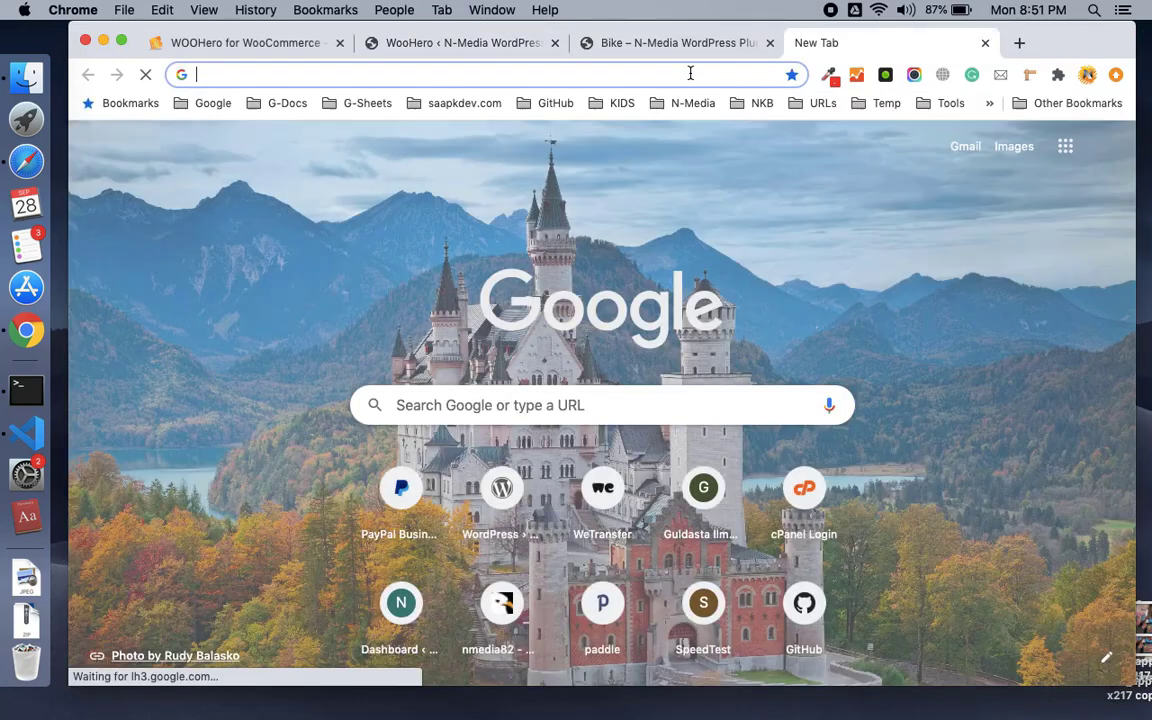
Load the Bike product URL in a private window to confirm it shows a login form instead of purchase options.
key("super+n")
type("nmdevteam.com/wp1/product/bike/")
key("Return")
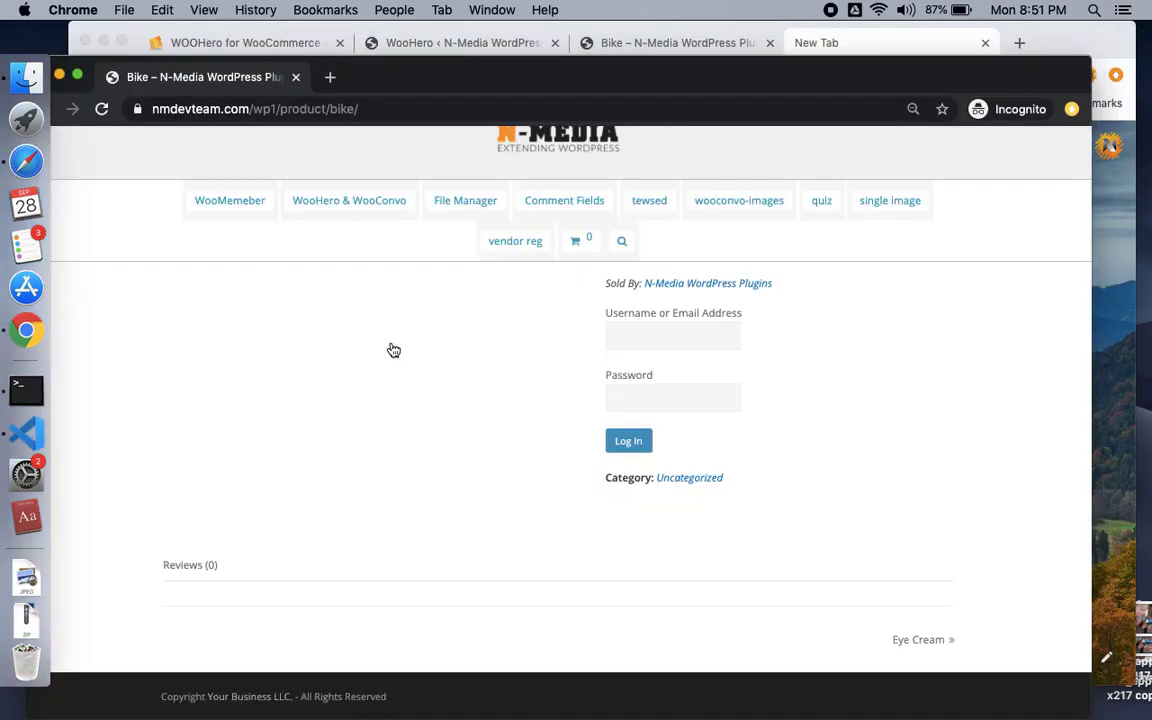
left_click(681, 336)
left_click(790, 342)
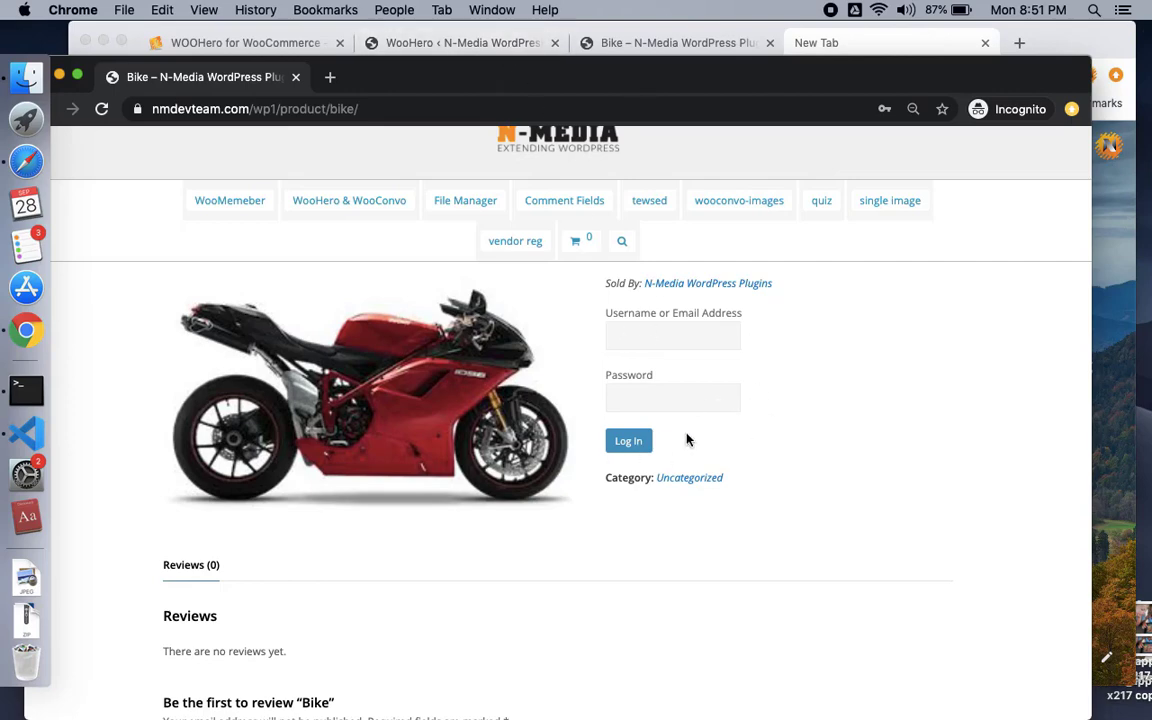
Return to WooHero and review the product page fields such as Before add to cart button.
left_click(492, 42)
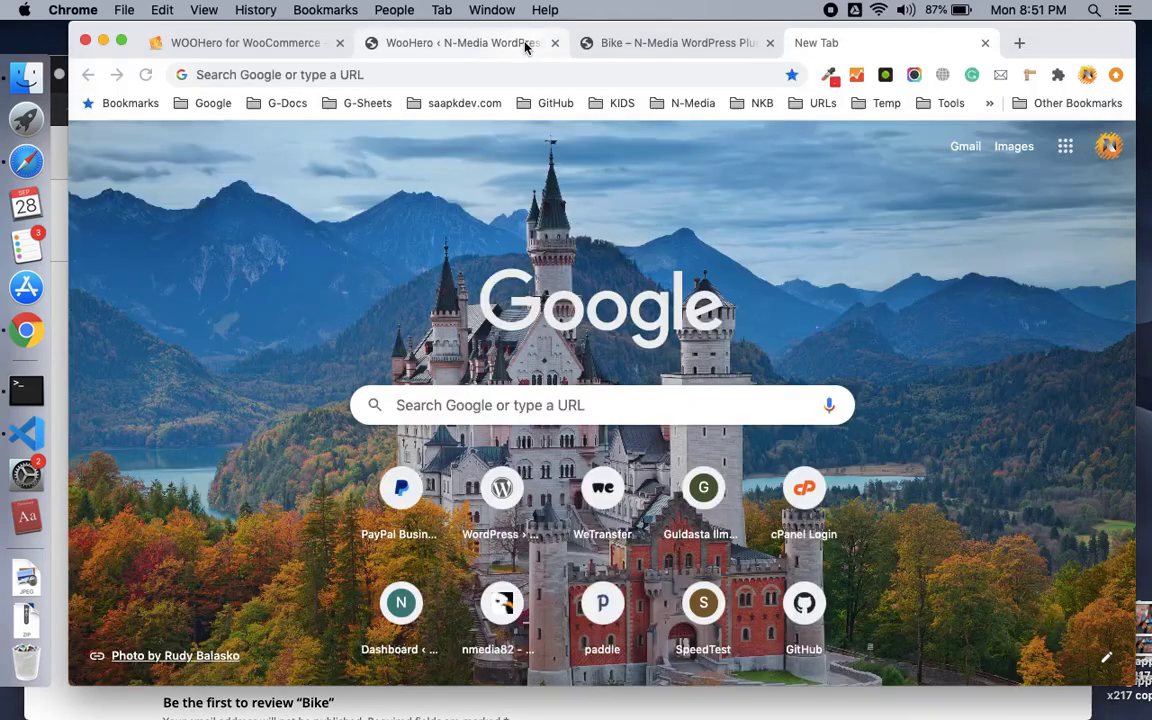
scroll(477, 333, "down", 5)
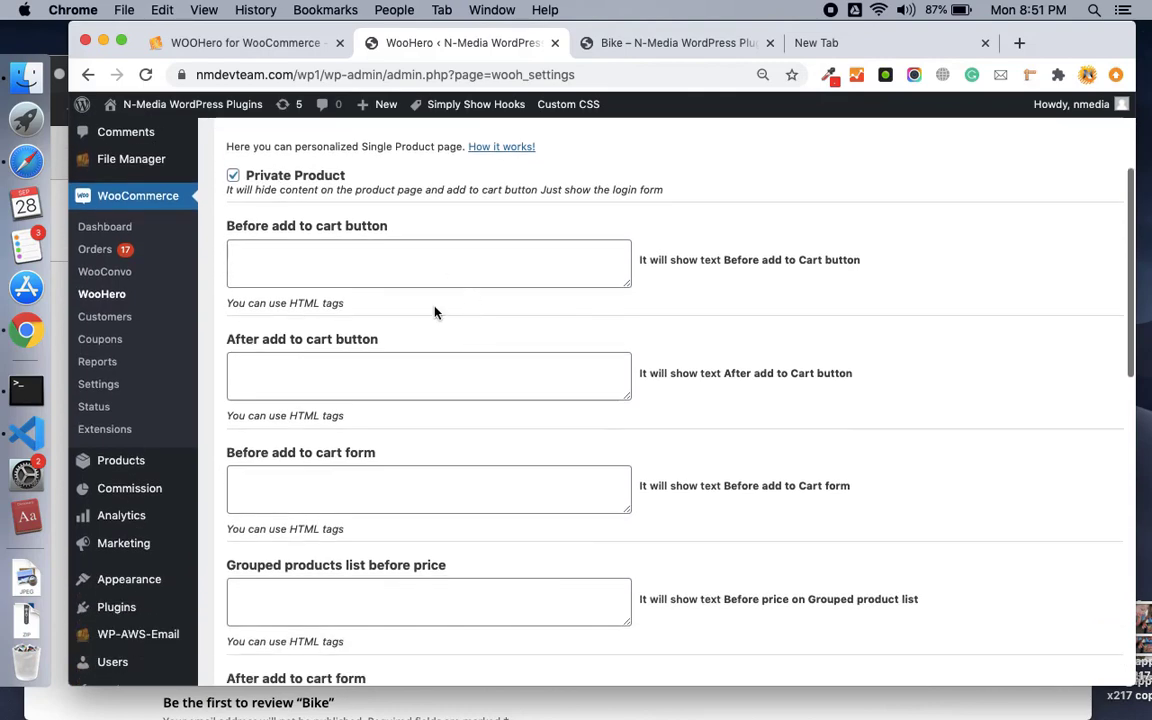
scroll(437, 311, "down", 2)
left_click(405, 220)
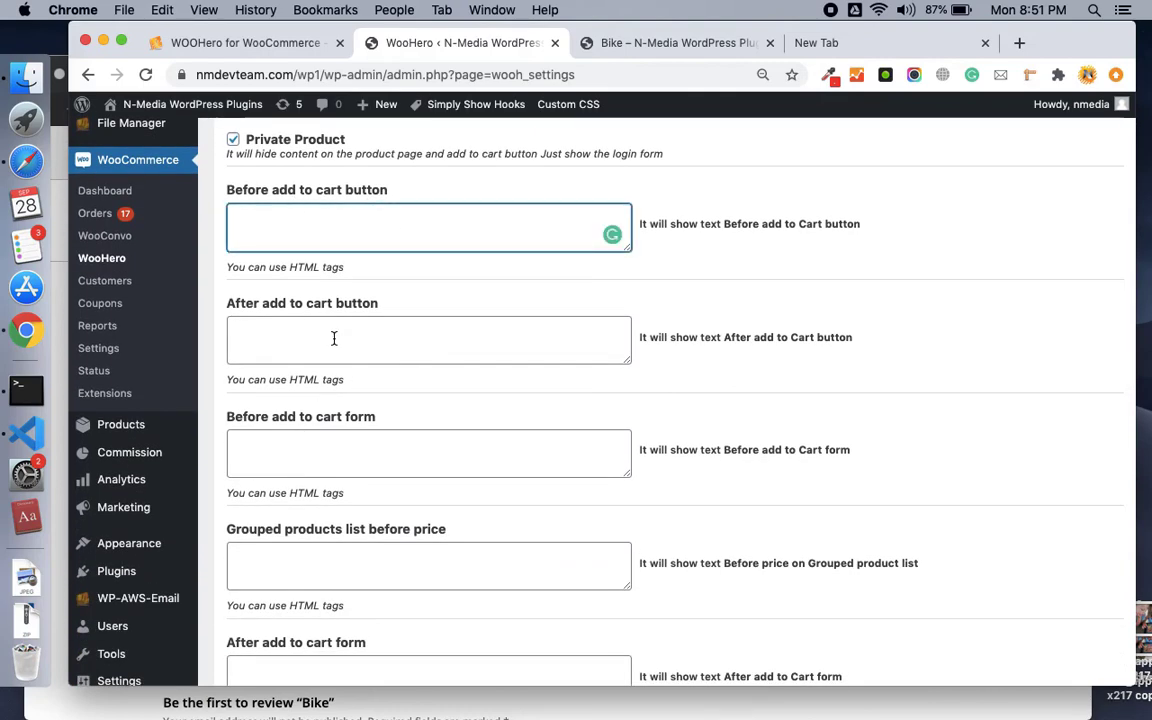
scroll(334, 338, "down", 10)
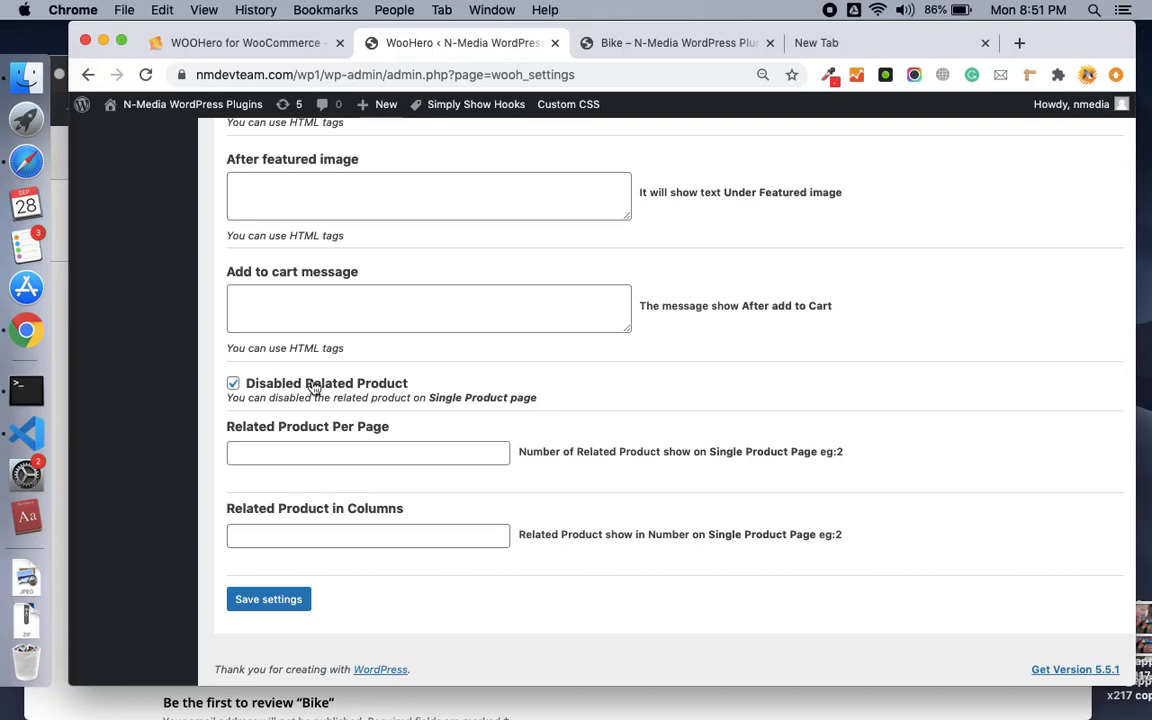
Compare against the Bike product page, then save the Product Page settings.
left_click(755, 38)
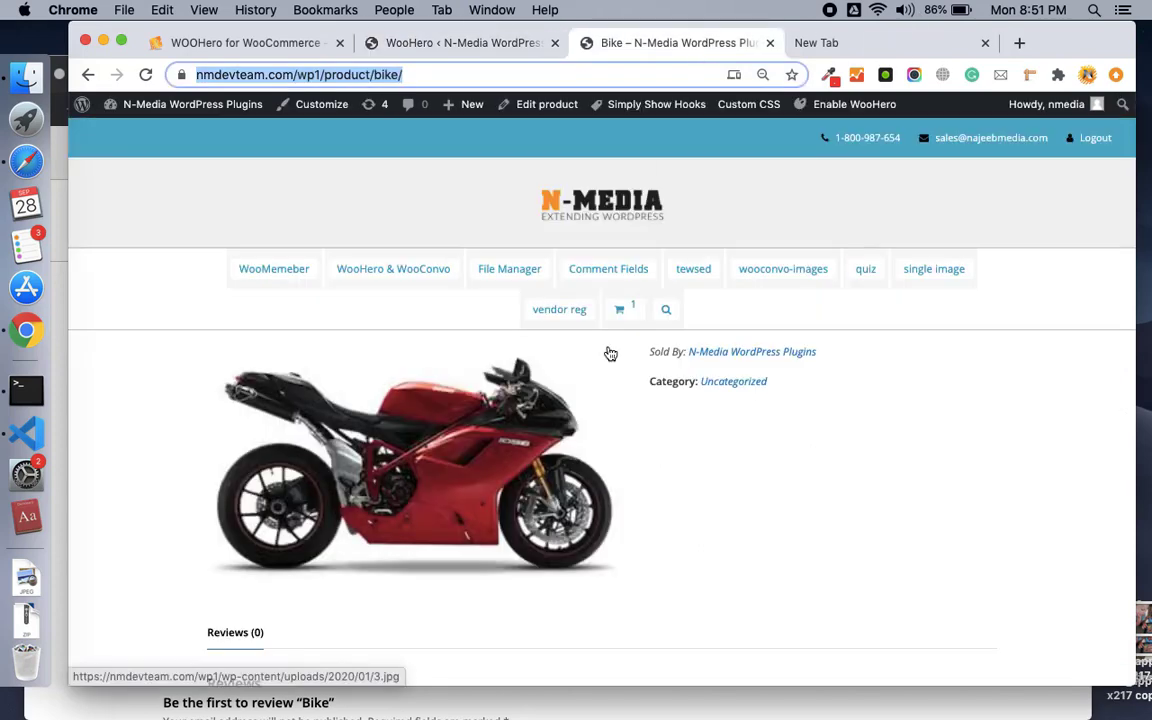
scroll(607, 352, "down", 5)
scroll(607, 352, "up", 2)
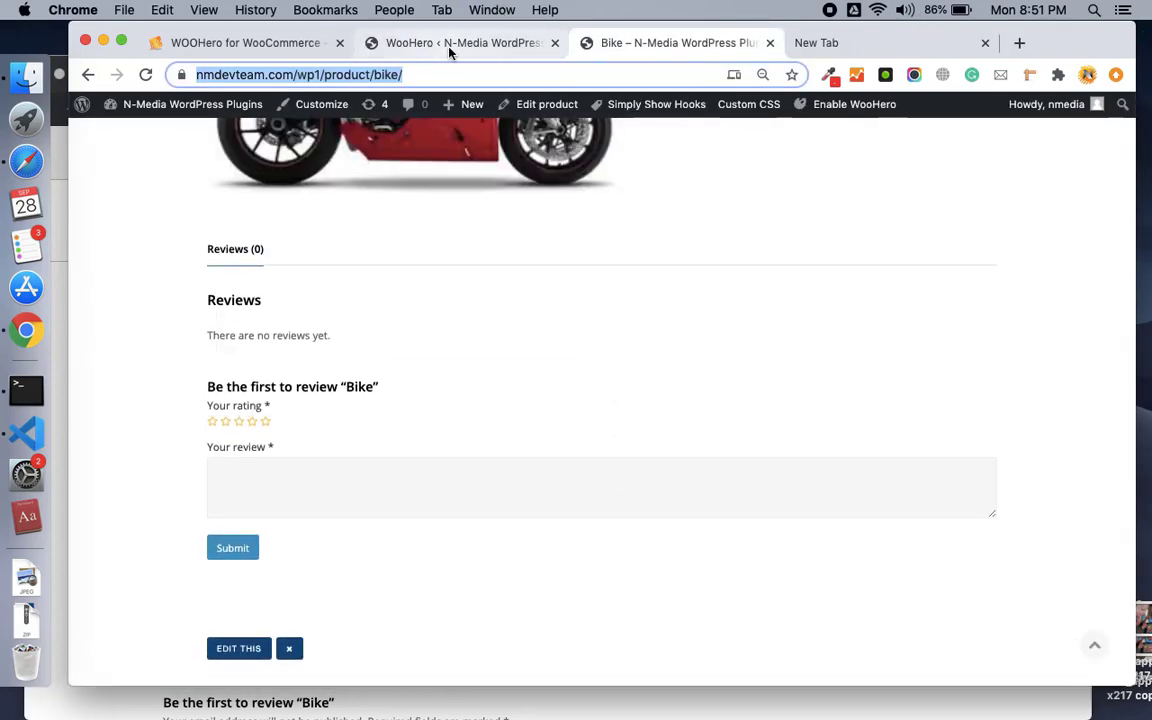
left_click(450, 48)
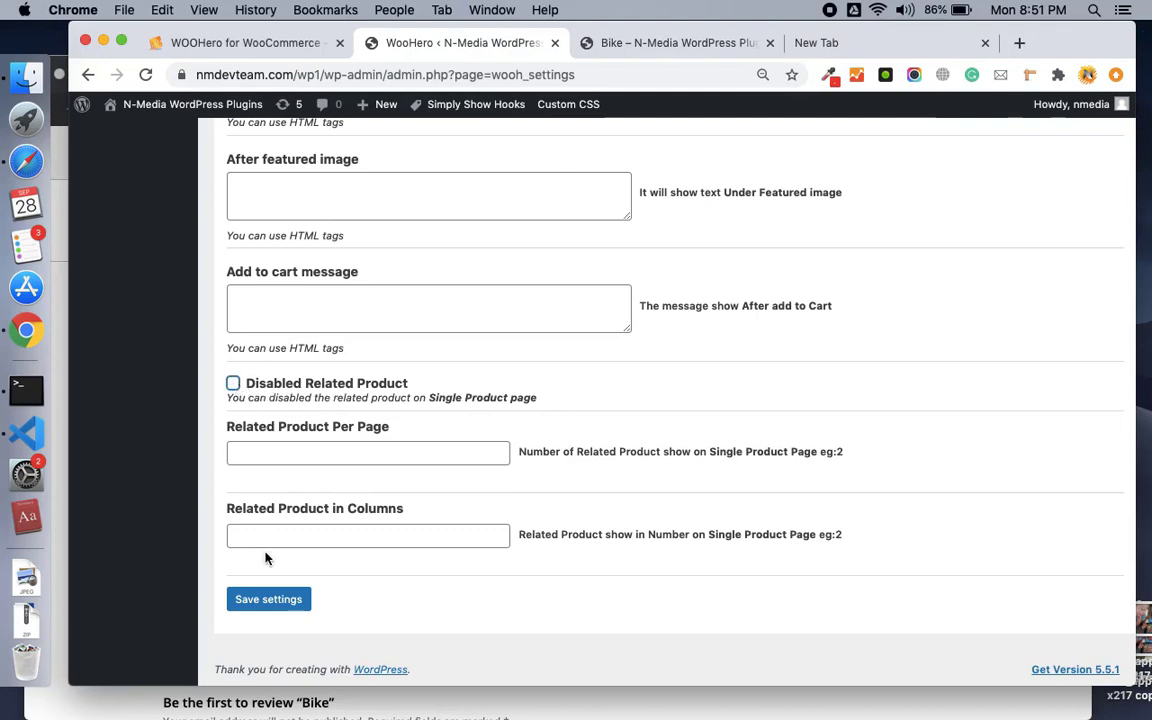
left_click(280, 598)
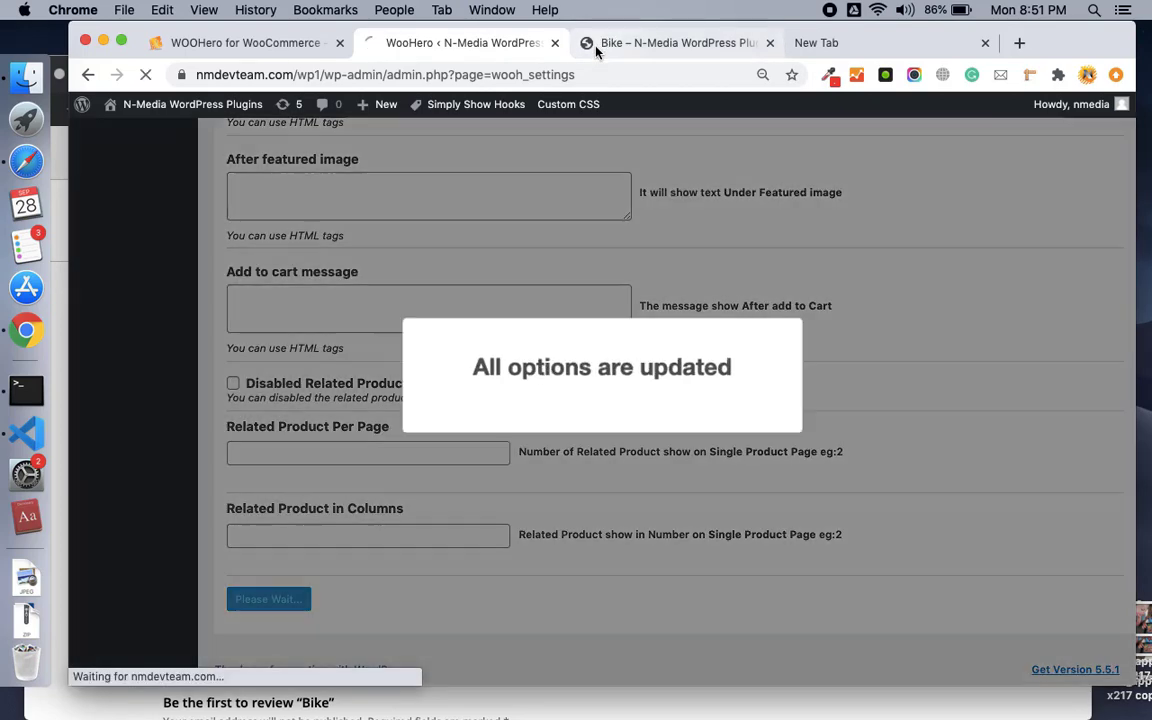
Reload the Bike product page to check the saved change.
left_click(620, 42)
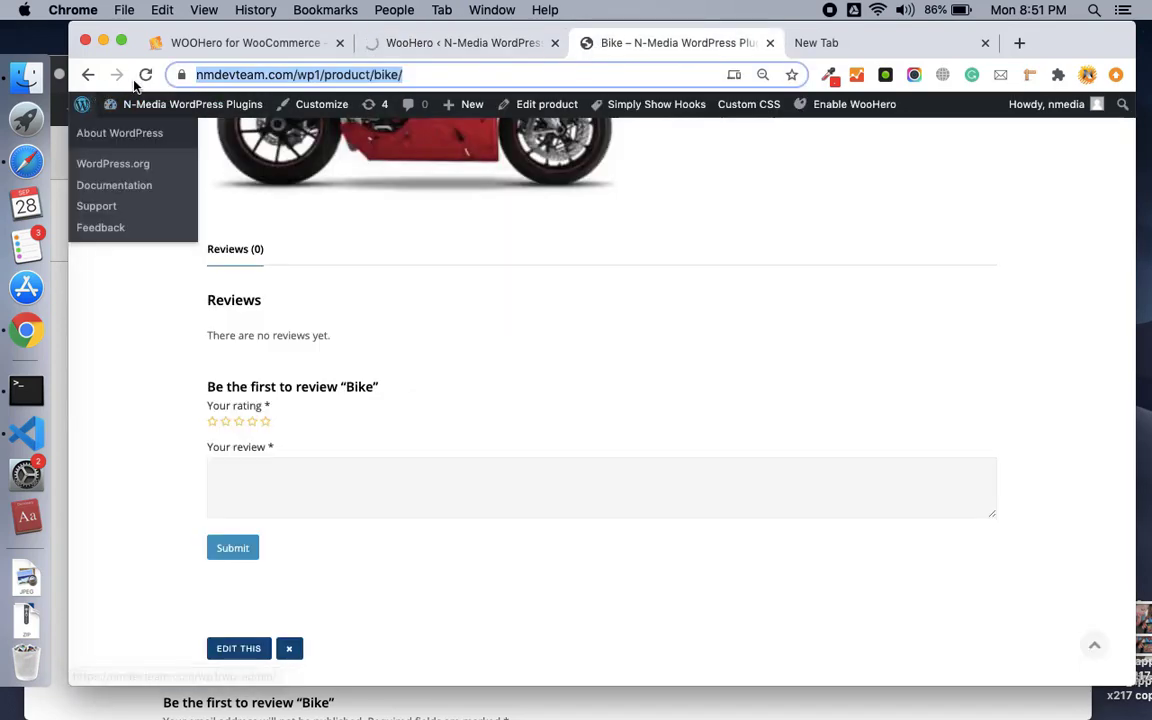
left_click(146, 75)
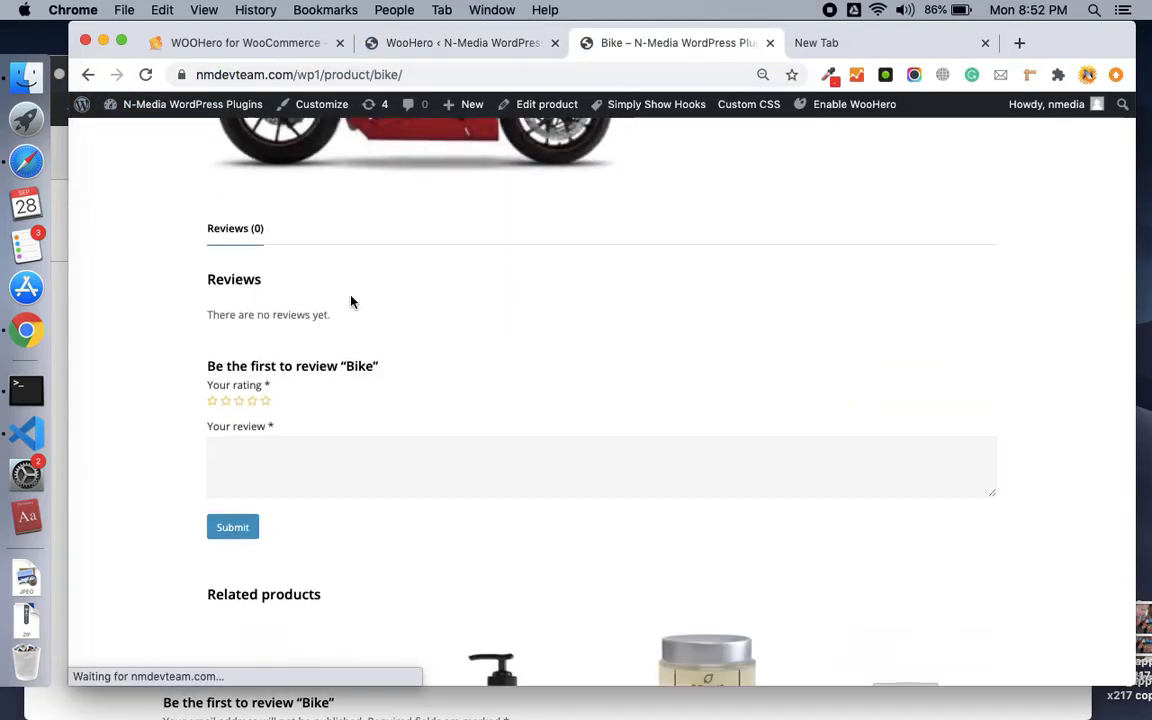
scroll(350, 301, "down", 3)
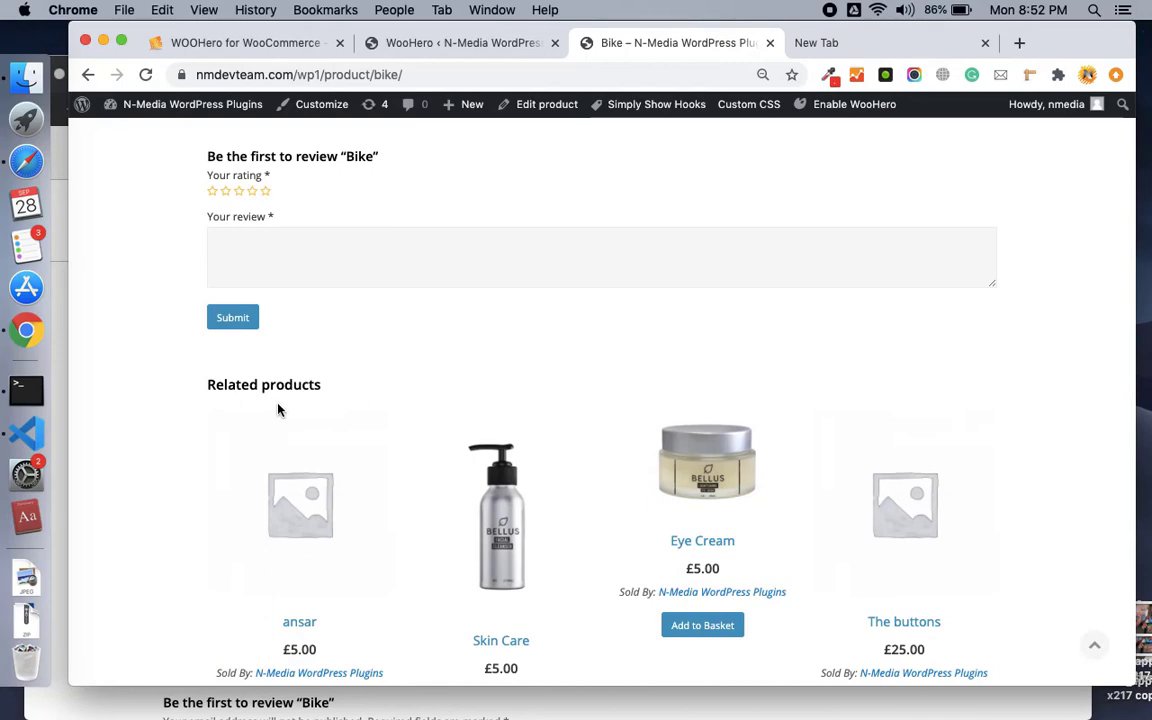
scroll(279, 408, "down", 3)
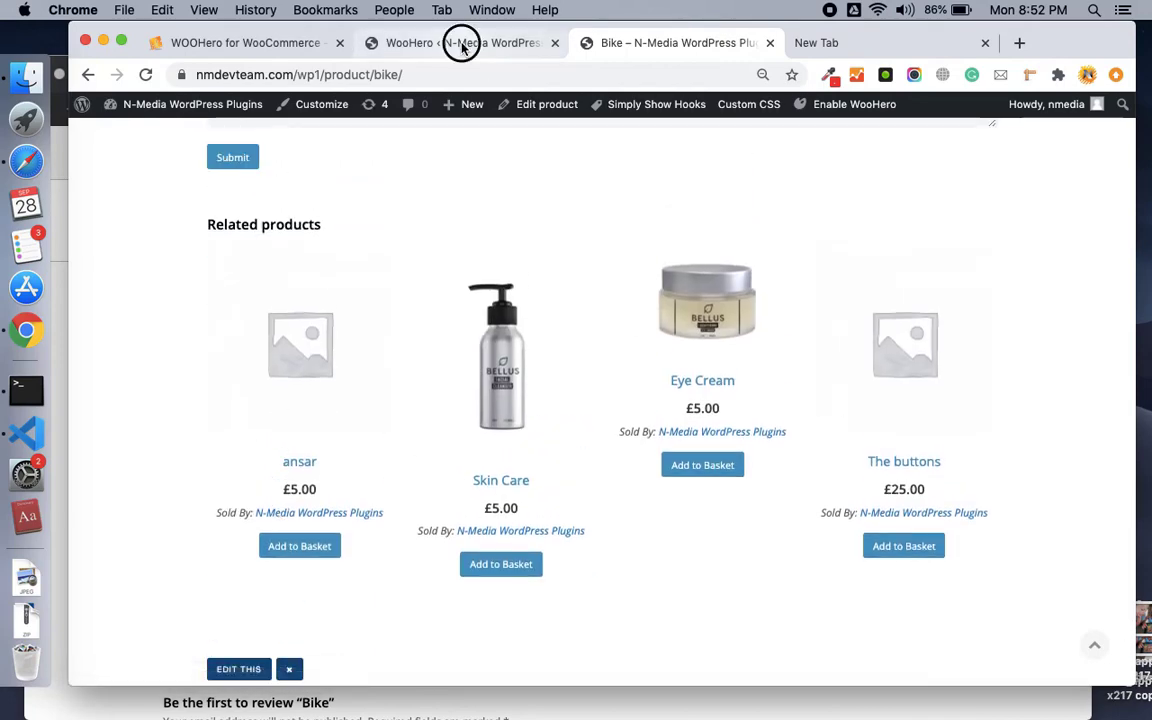
Bring WooHero's Product Page settings back, with Private Product still ticked.
left_click(460, 43)
scroll(308, 381, "up", 15)
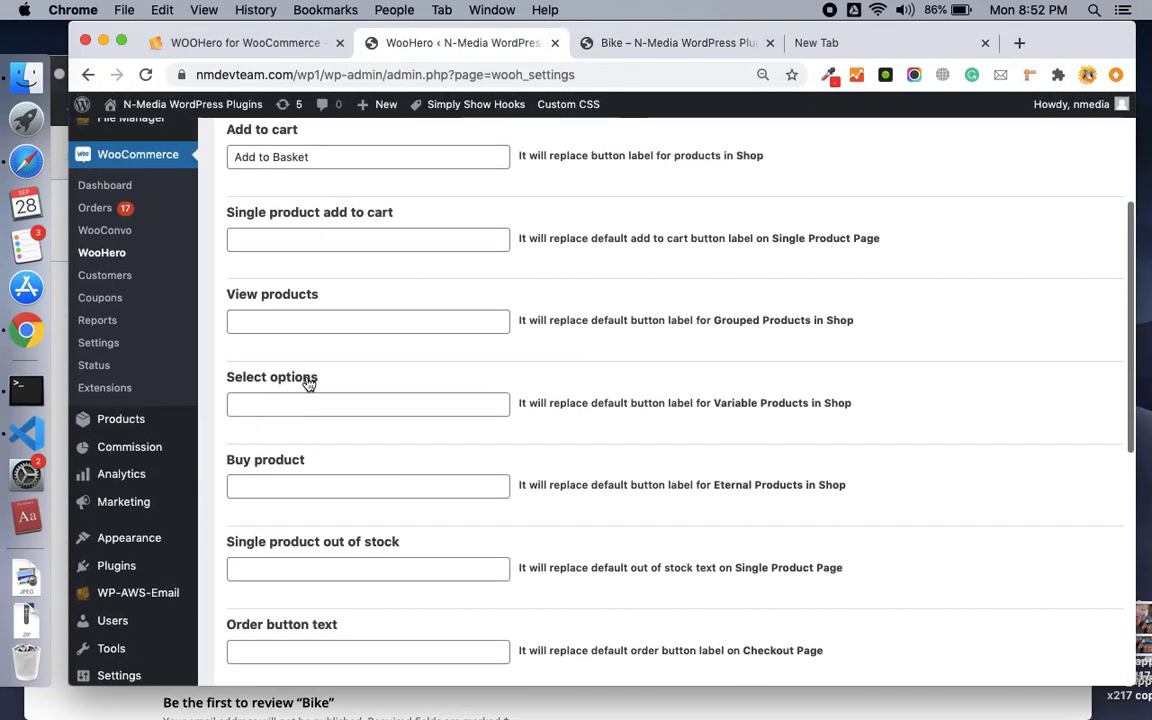
left_click(430, 288)
scroll(411, 448, "down", 15)
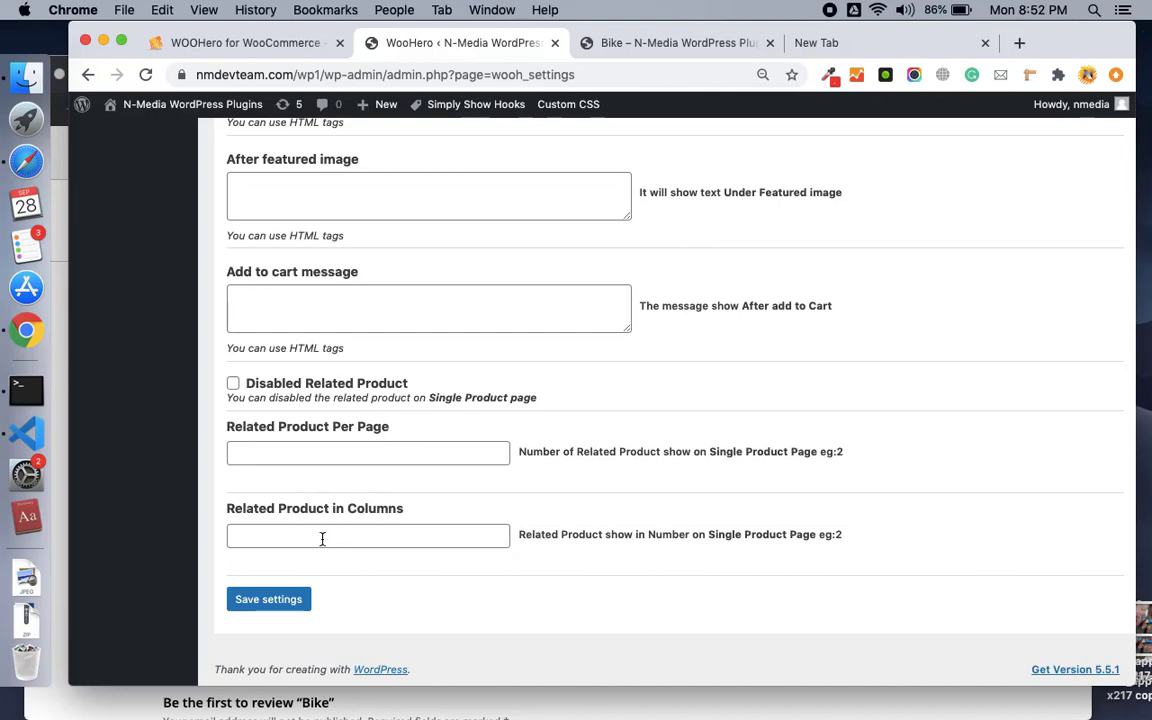
scroll(391, 540, "up", 15)
scroll(391, 540, "down", 2)
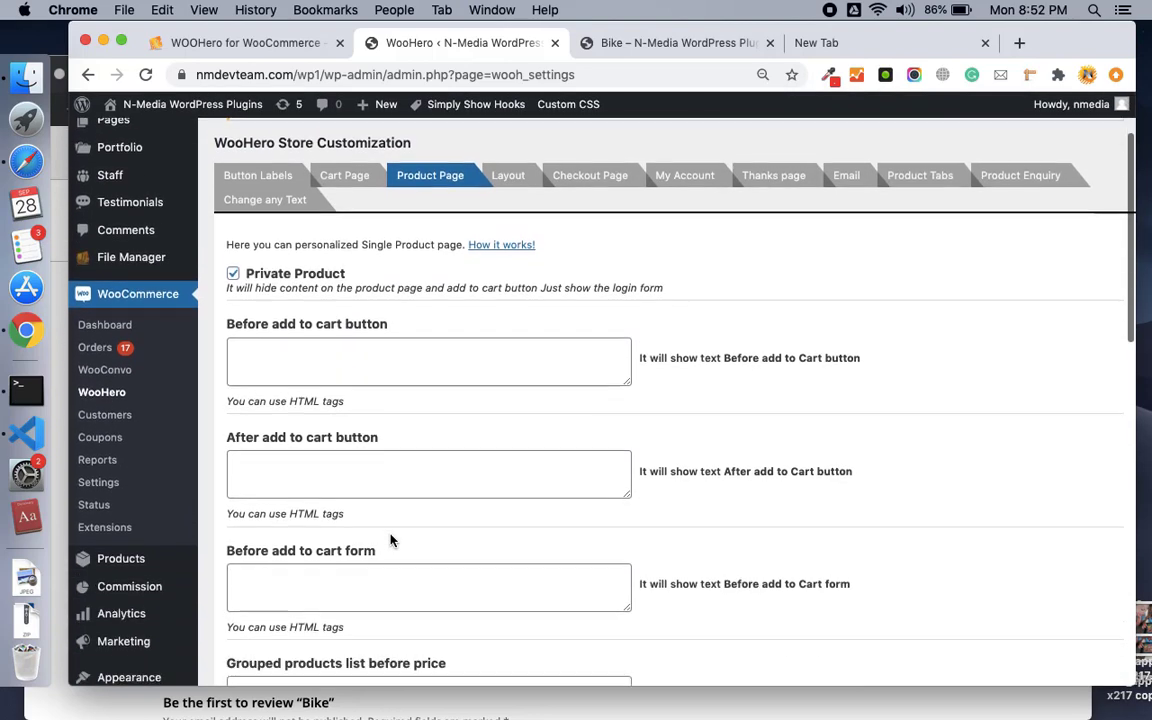
Open WooHero's Layout settings and glance at the Bike product page.
left_click(508, 178)
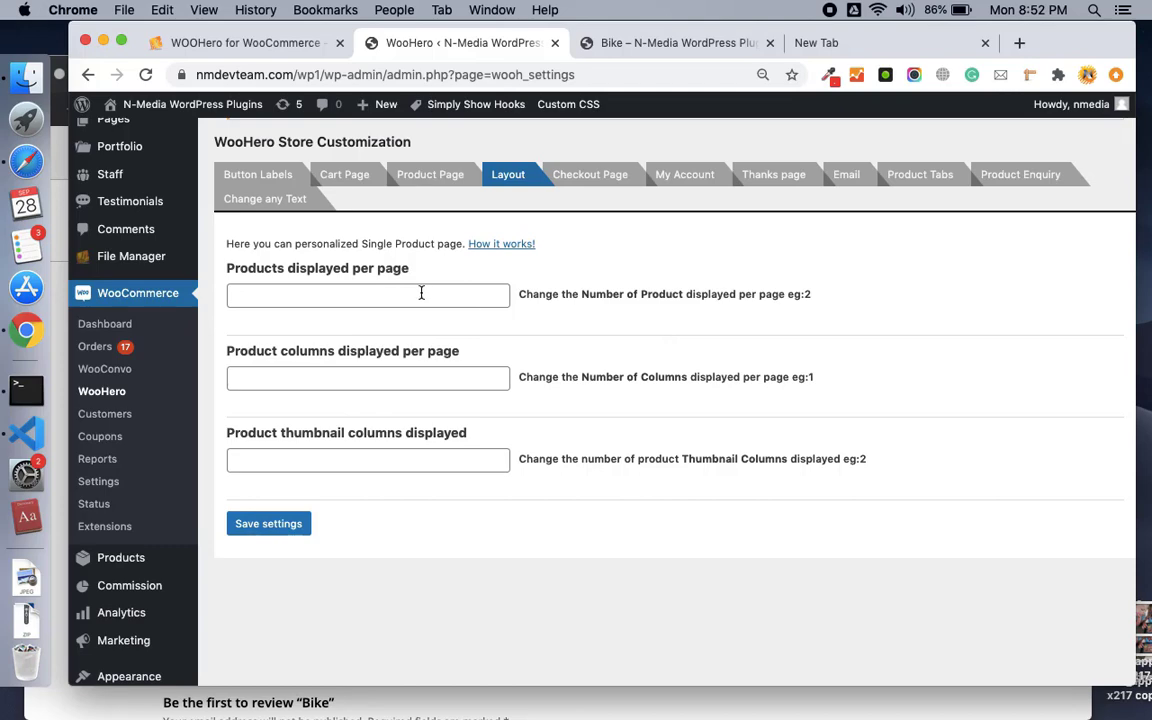
left_click(655, 45)
scroll(581, 342, "up", 10)
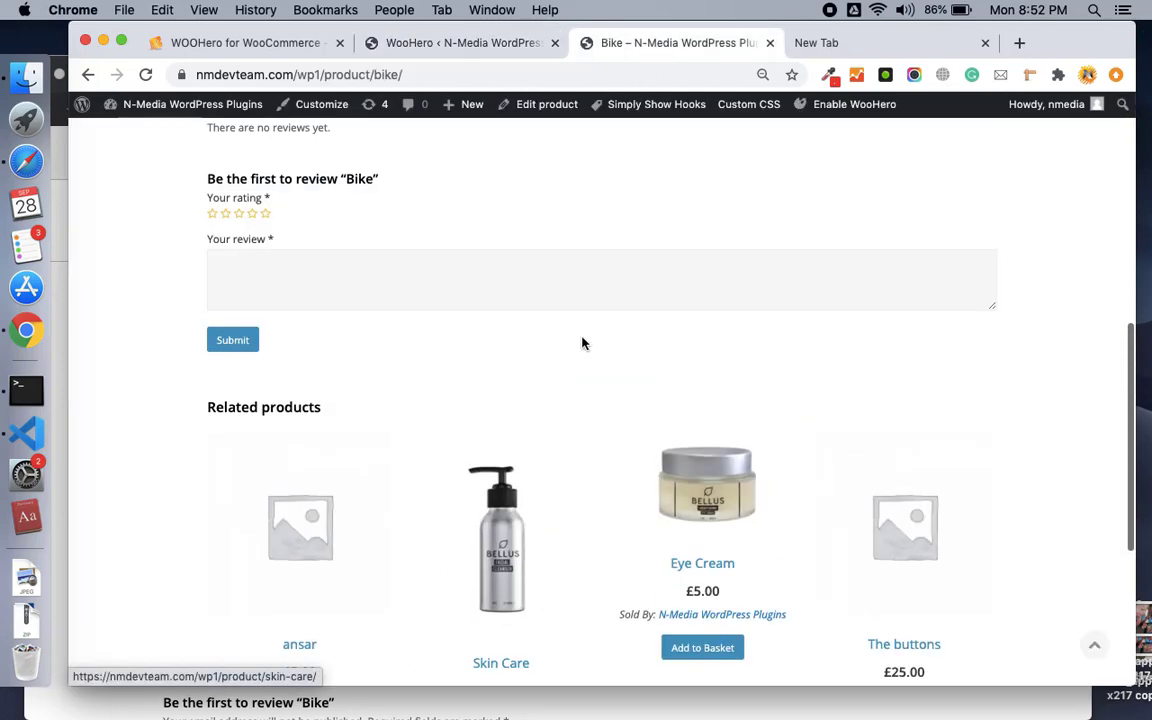
mouse_move(416, 270)
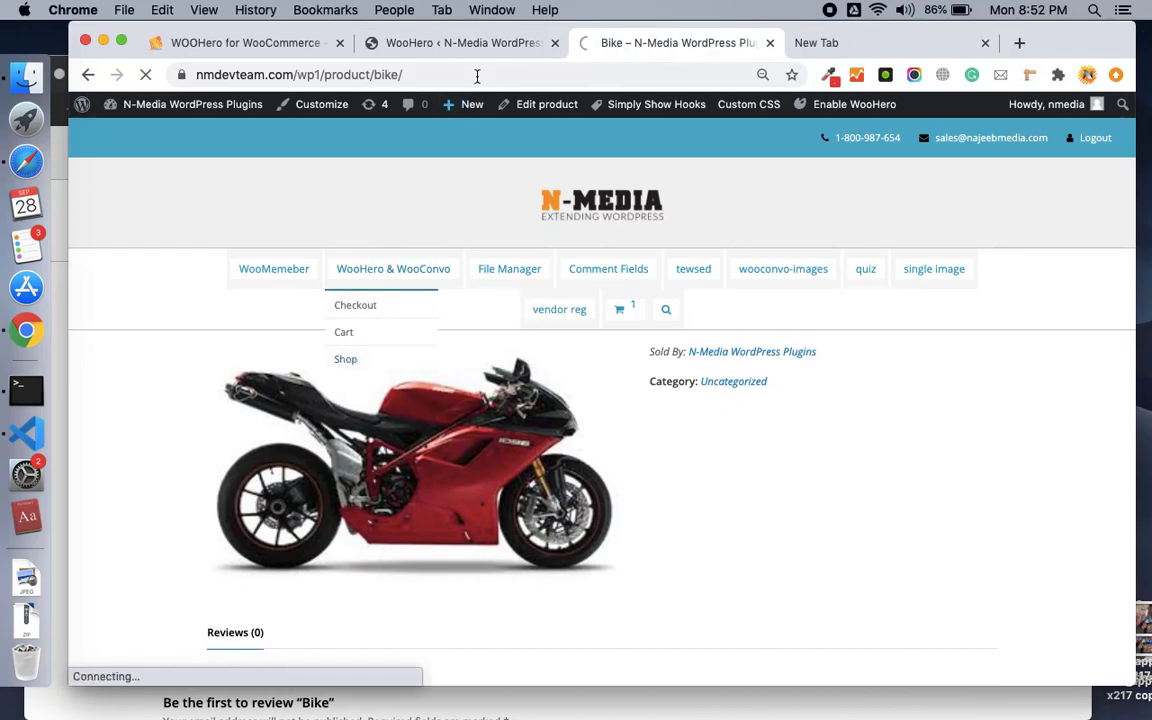
key("ctrl+shift+Tab")
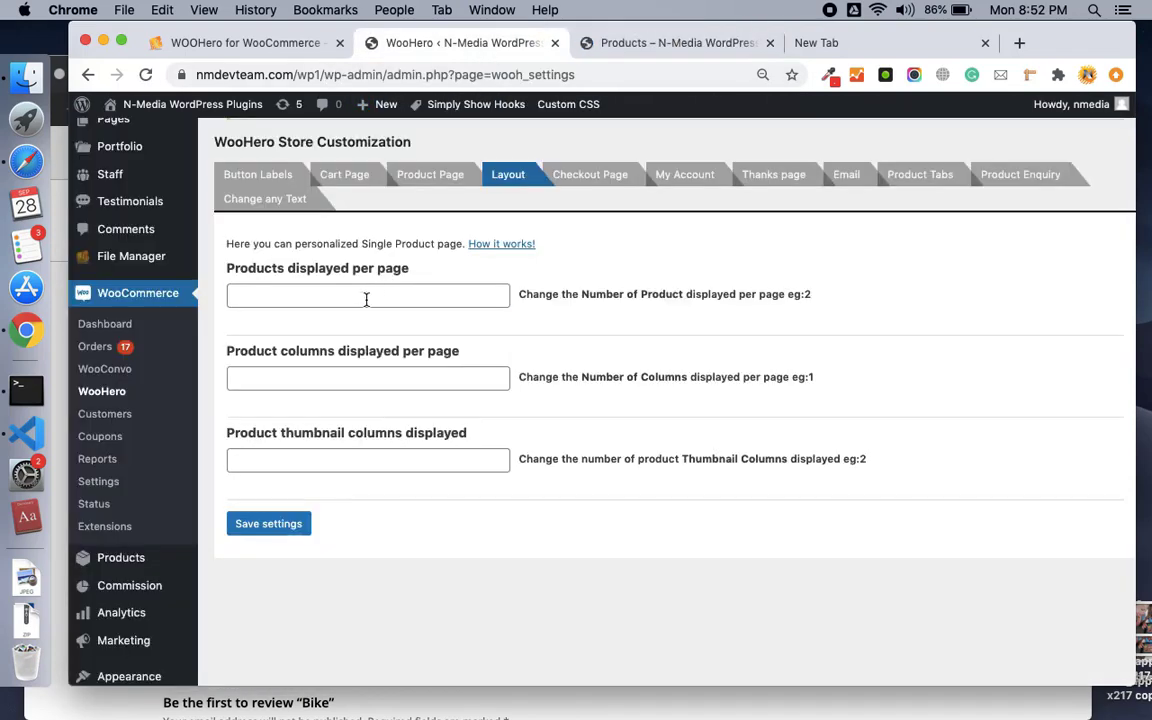
Set Products displayed per page to 4 and save the Layout settings.
left_click(366, 299)
left_click(617, 44)
scroll(550, 378, "down", 5)
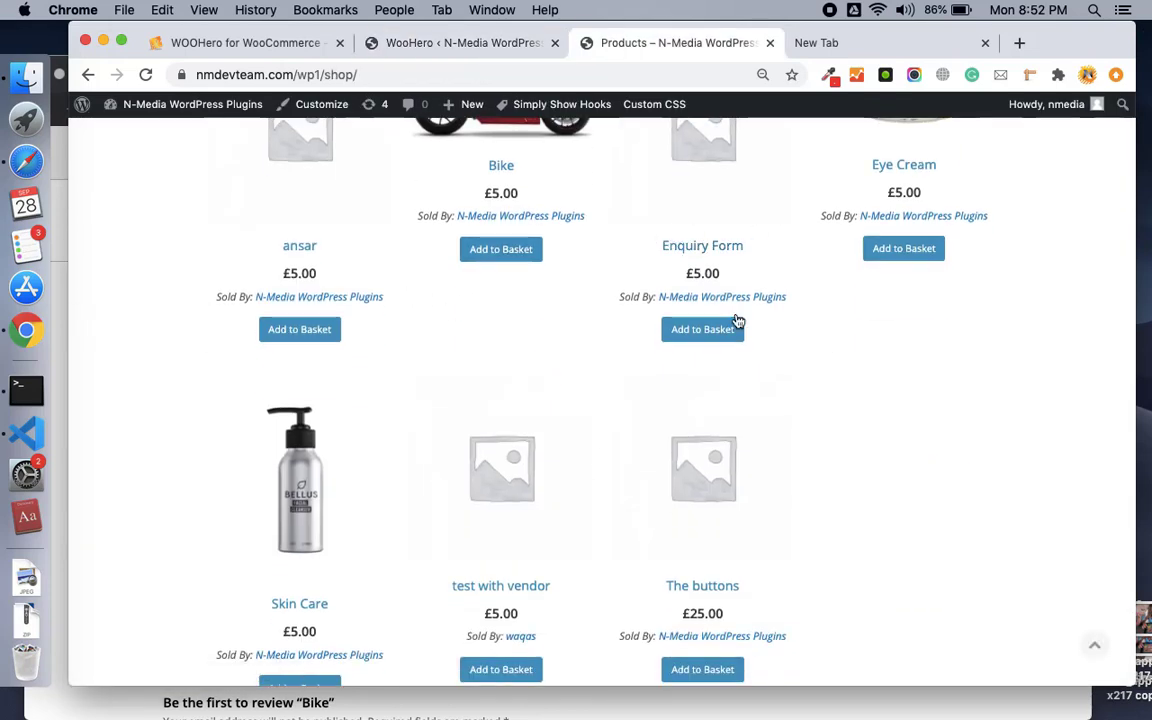
scroll(610, 520, "down", 2)
scroll(616, 490, "up", 6)
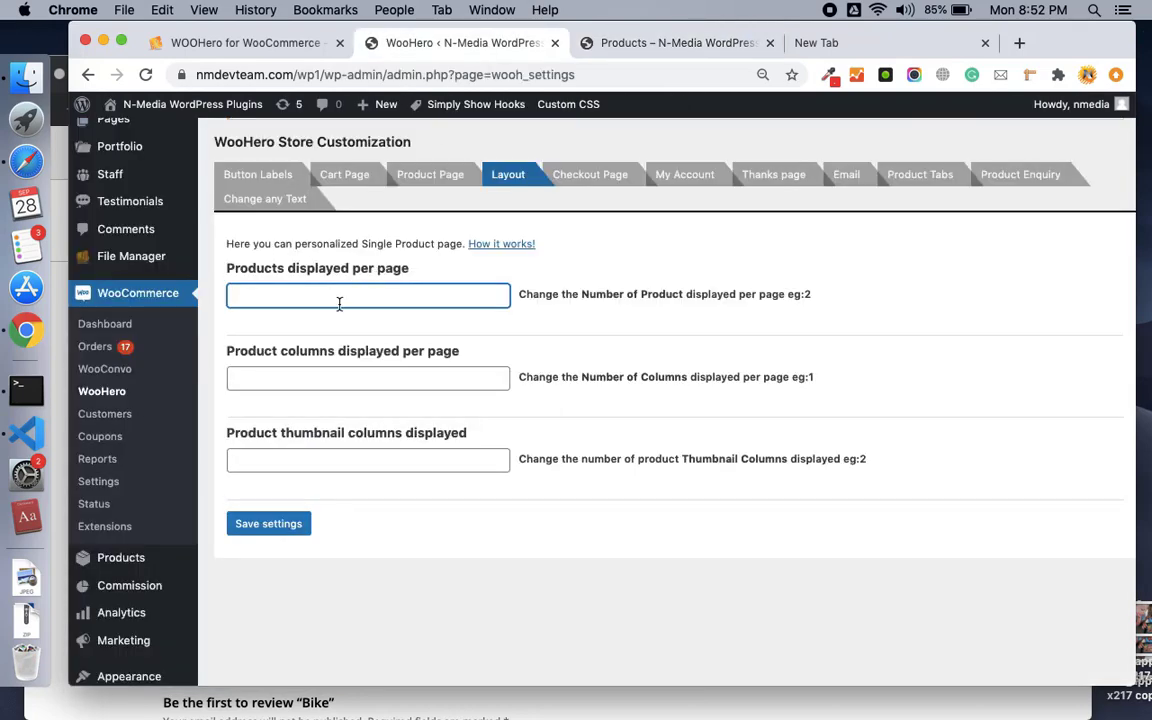
left_click(262, 521)
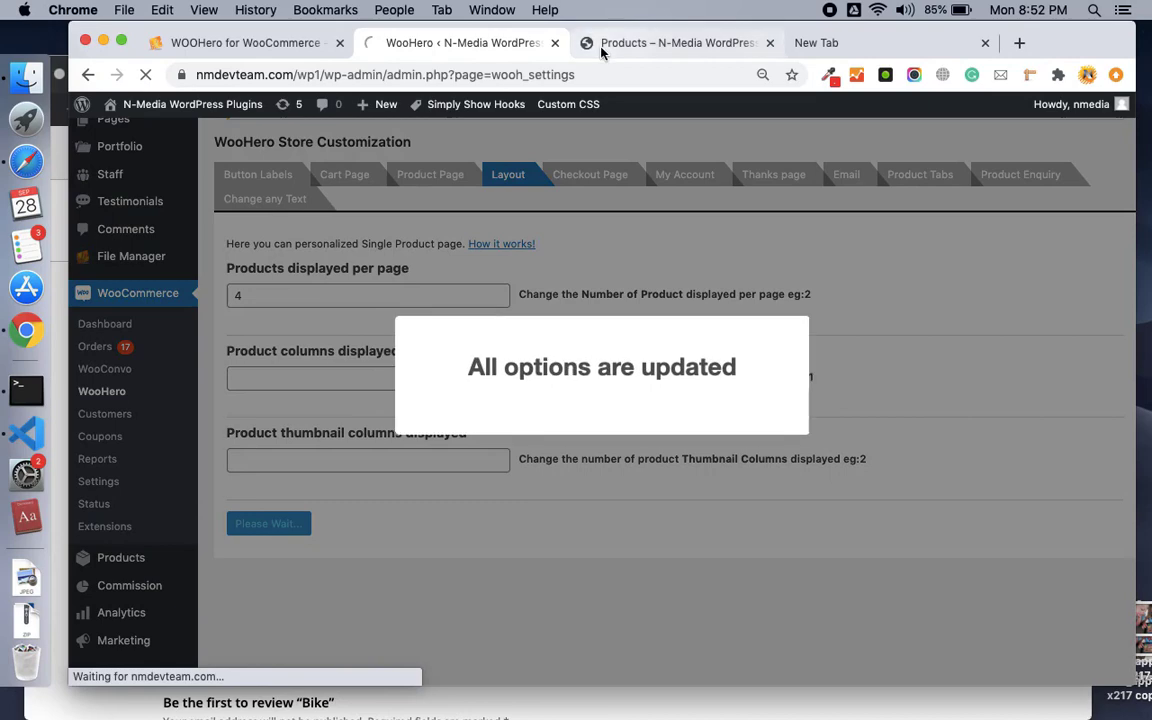
Reload the shop to show 1–4 of 7 results, then return to WooHero.
left_click(585, 43)
key("super+r")
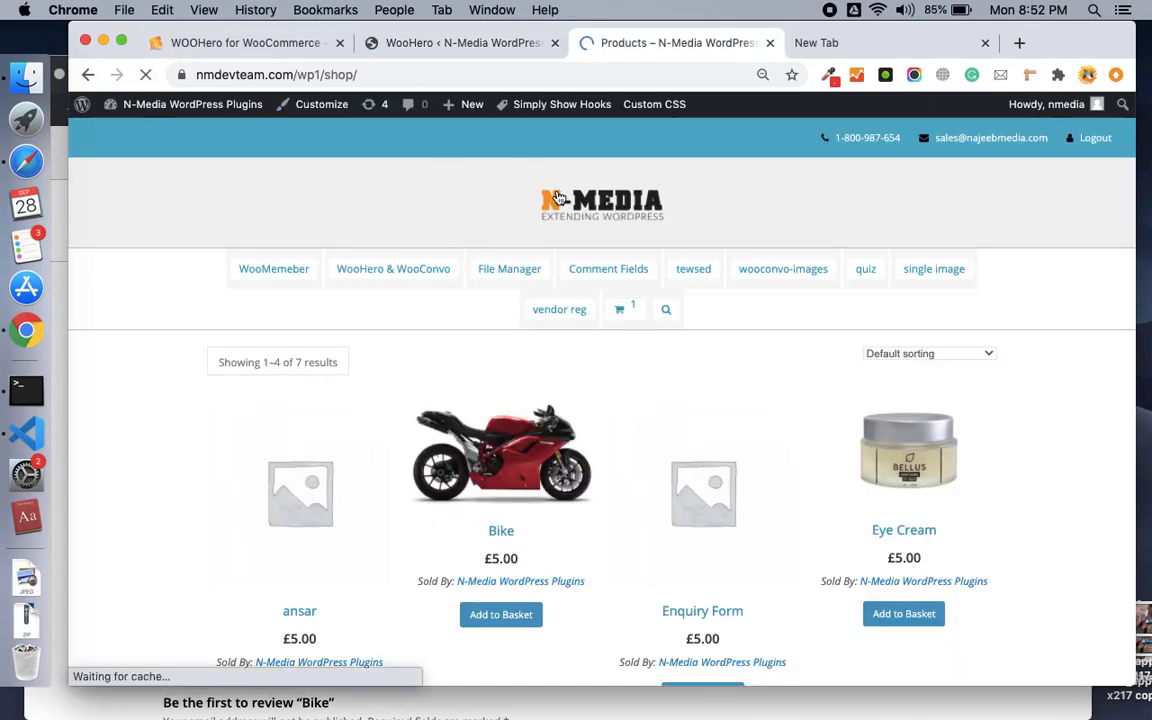
scroll(567, 295, "down", 3)
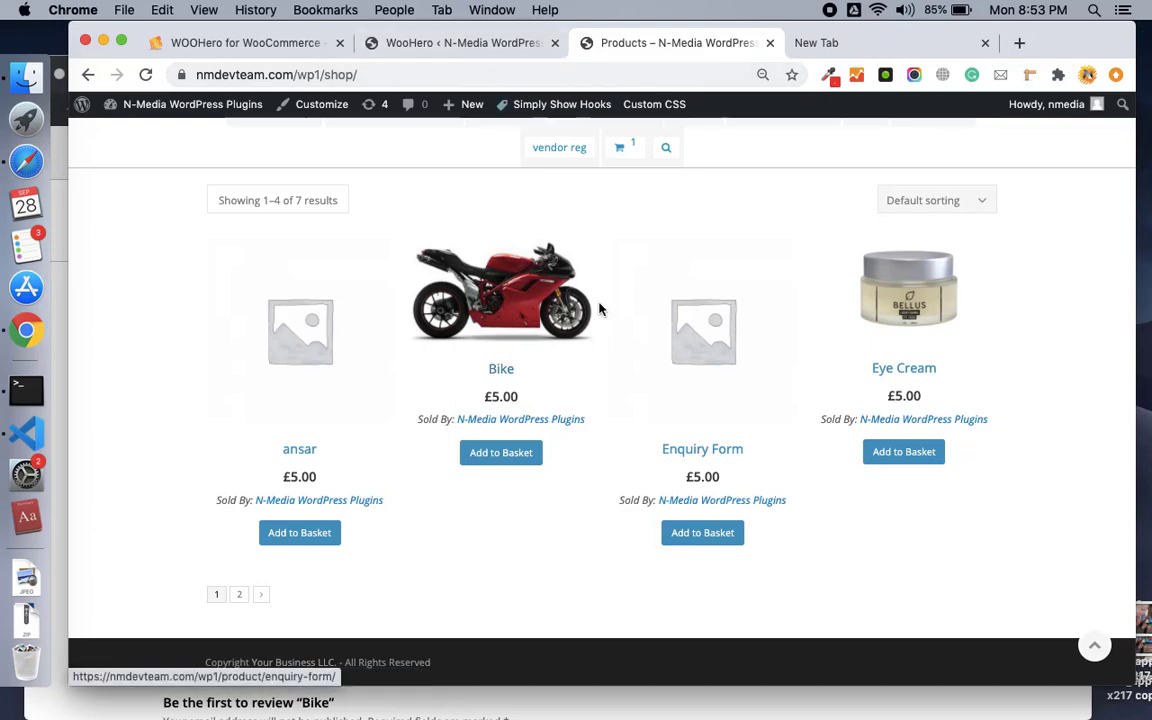
left_click(514, 45)
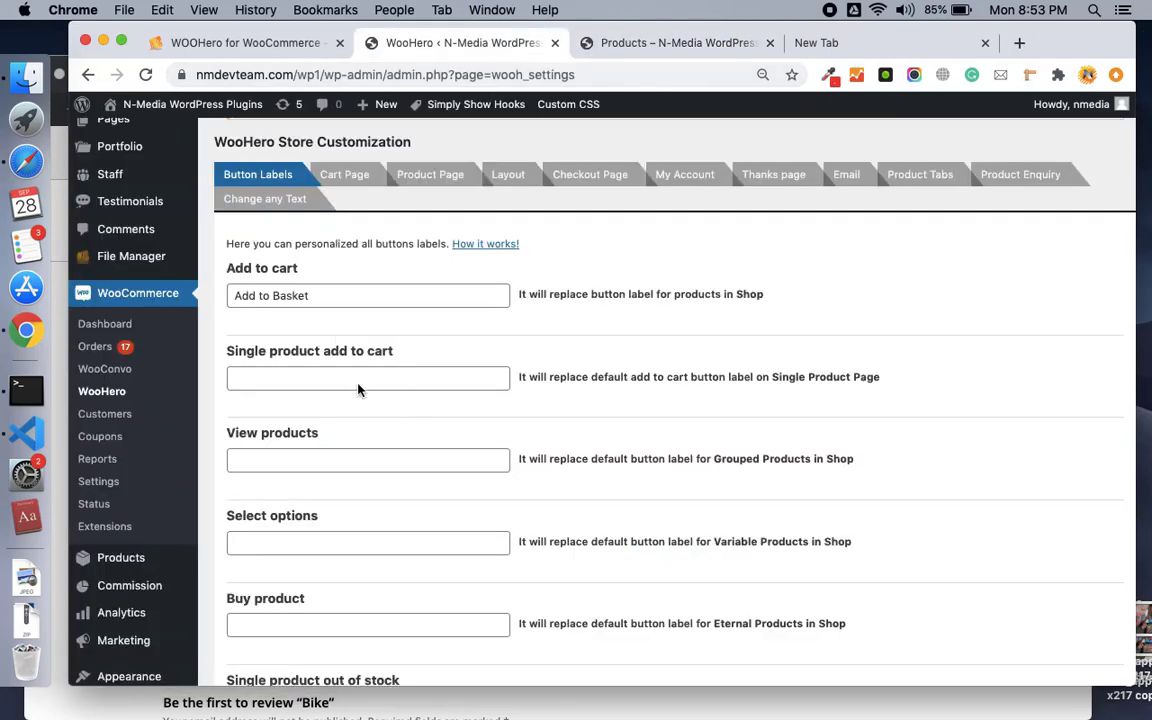
Open WooHero's Checkout Page settings and scroll through its text fields.
left_click(503, 174)
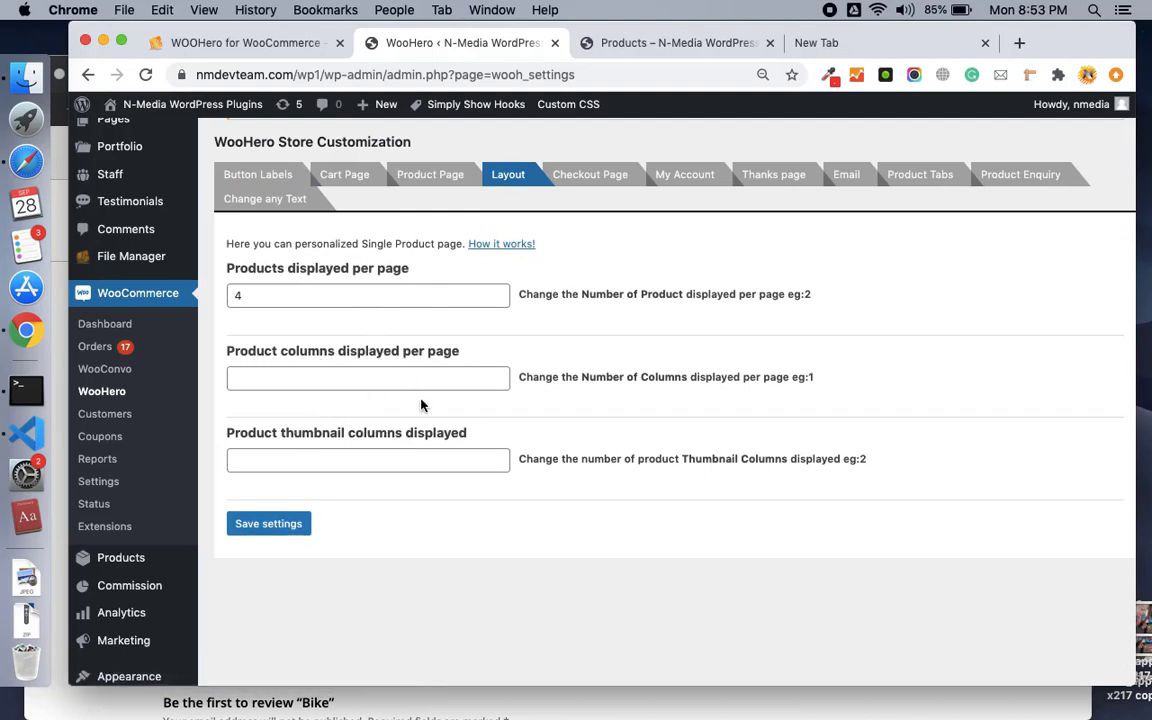
left_click(617, 186)
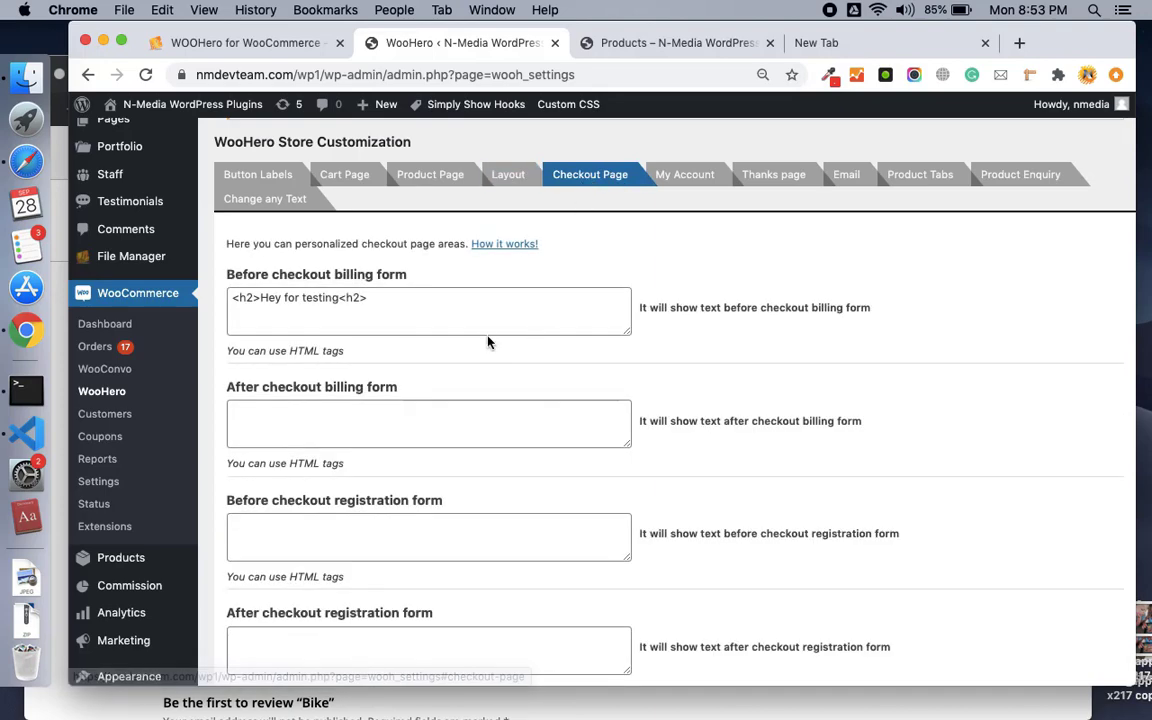
left_click(478, 316)
scroll(481, 321, "down", 4)
scroll(481, 321, "up", 5)
scroll(480, 318, "down", 6)
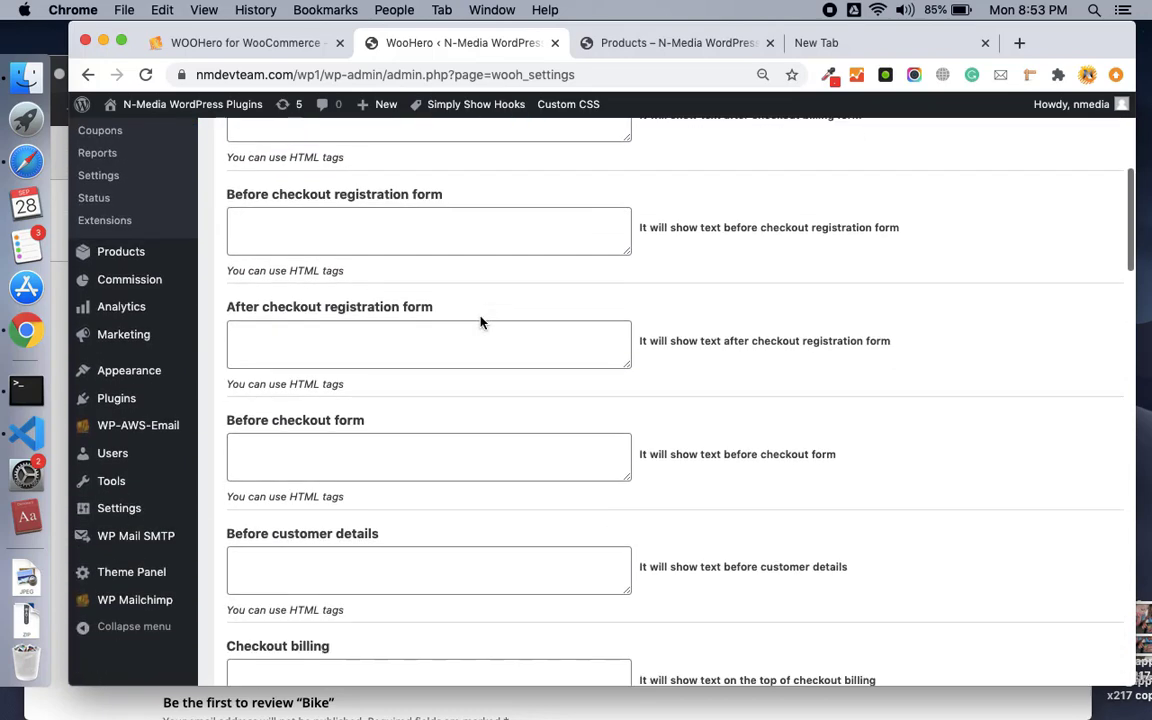
scroll(480, 320, "down", 15)
scroll(480, 318, "down", 18)
scroll(480, 321, "down", 3)
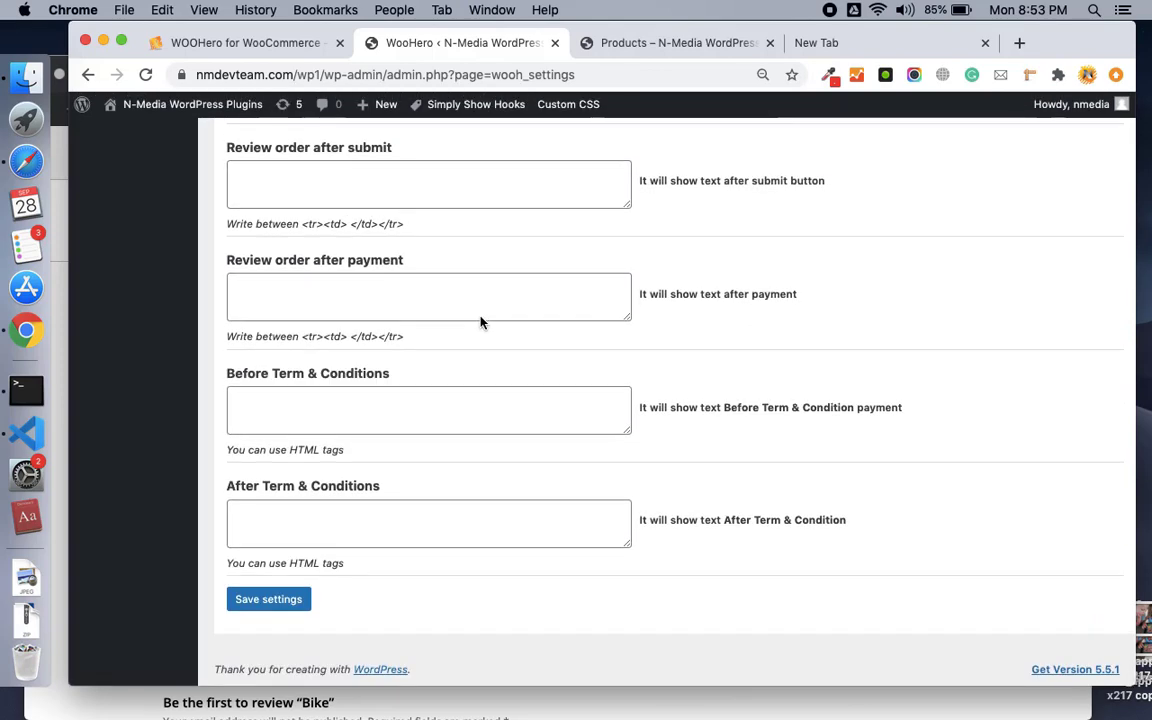
scroll(480, 321, "up", 1)
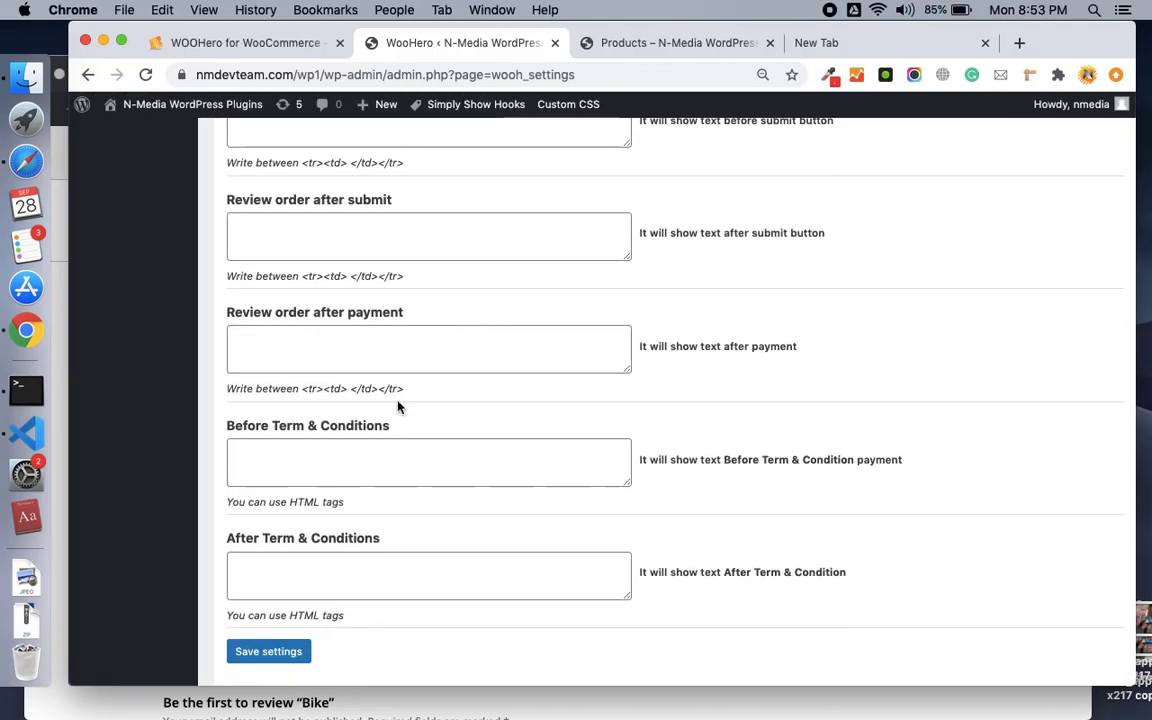
Set After Term & Conditions to '<h3>For more details about conditions please contact</h3>' and save.
left_click(357, 568)
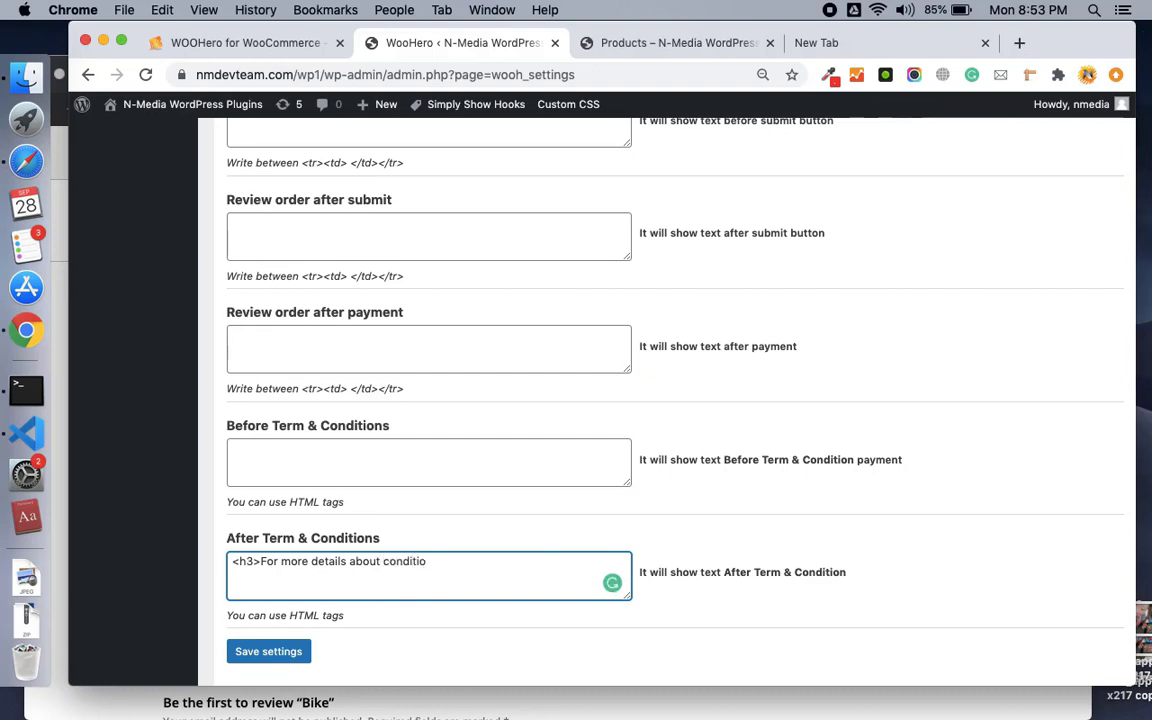
type("please contact</h3>")
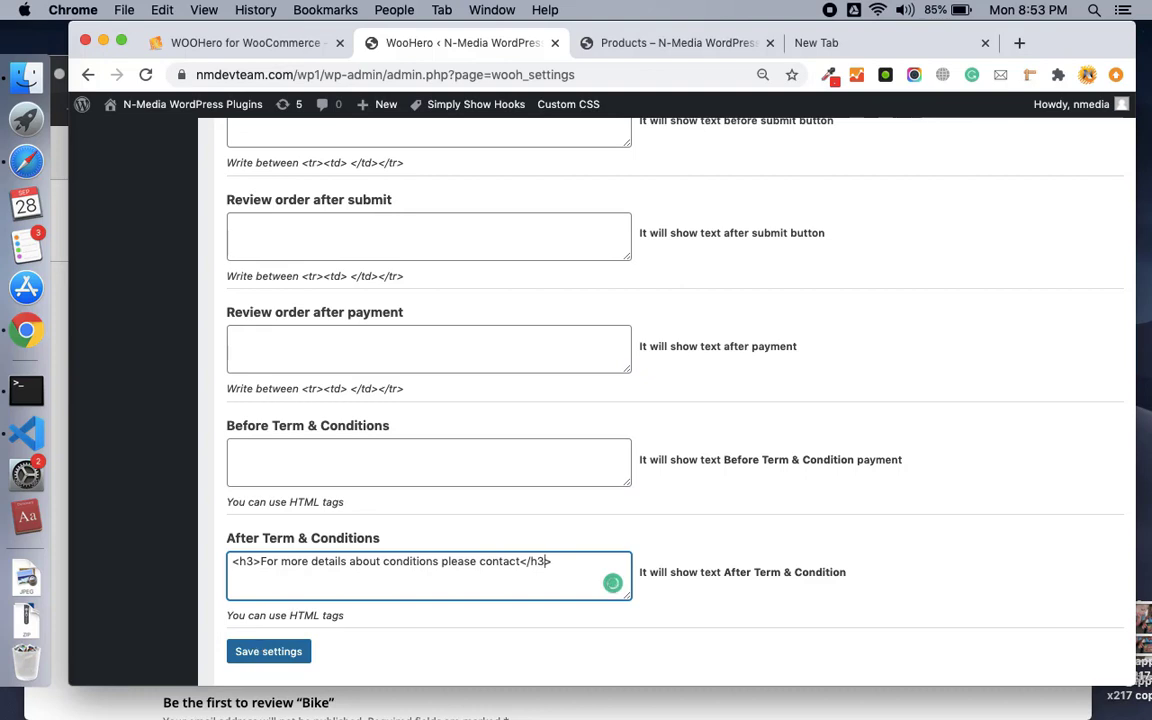
left_click(265, 651)
Open the store's Checkout page from the WooHero & WooConvo menu and scroll down.
left_click(704, 43)
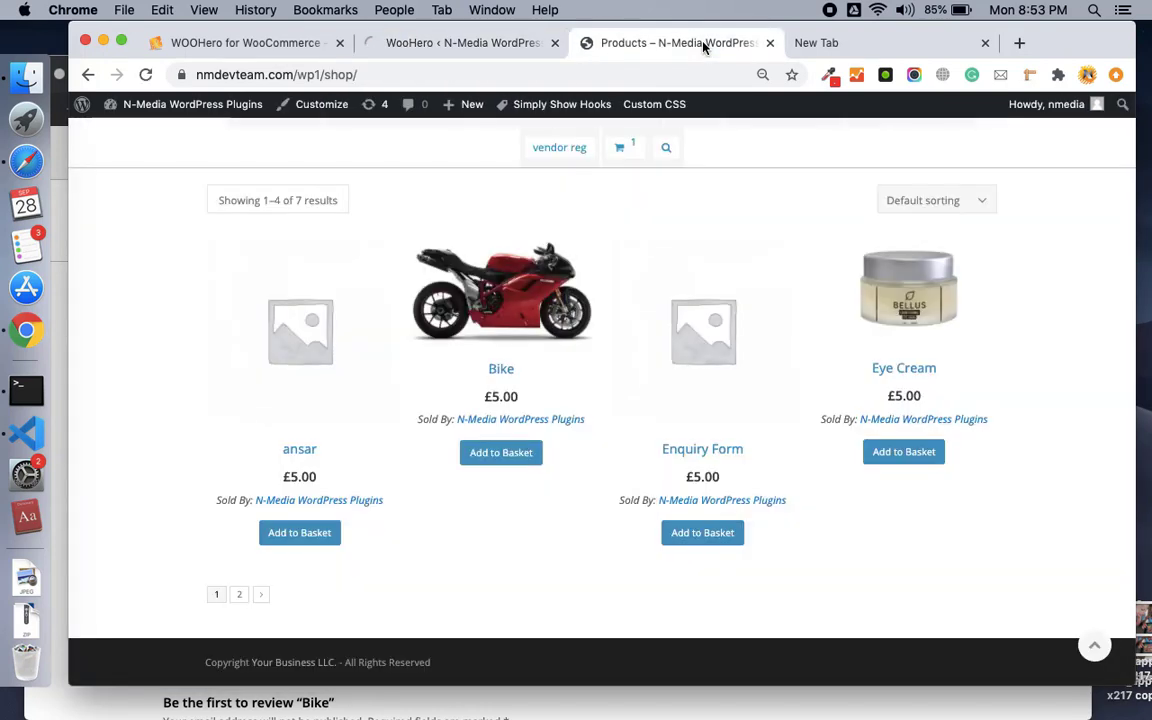
scroll(619, 143, "up", 1)
mouse_move(427, 178)
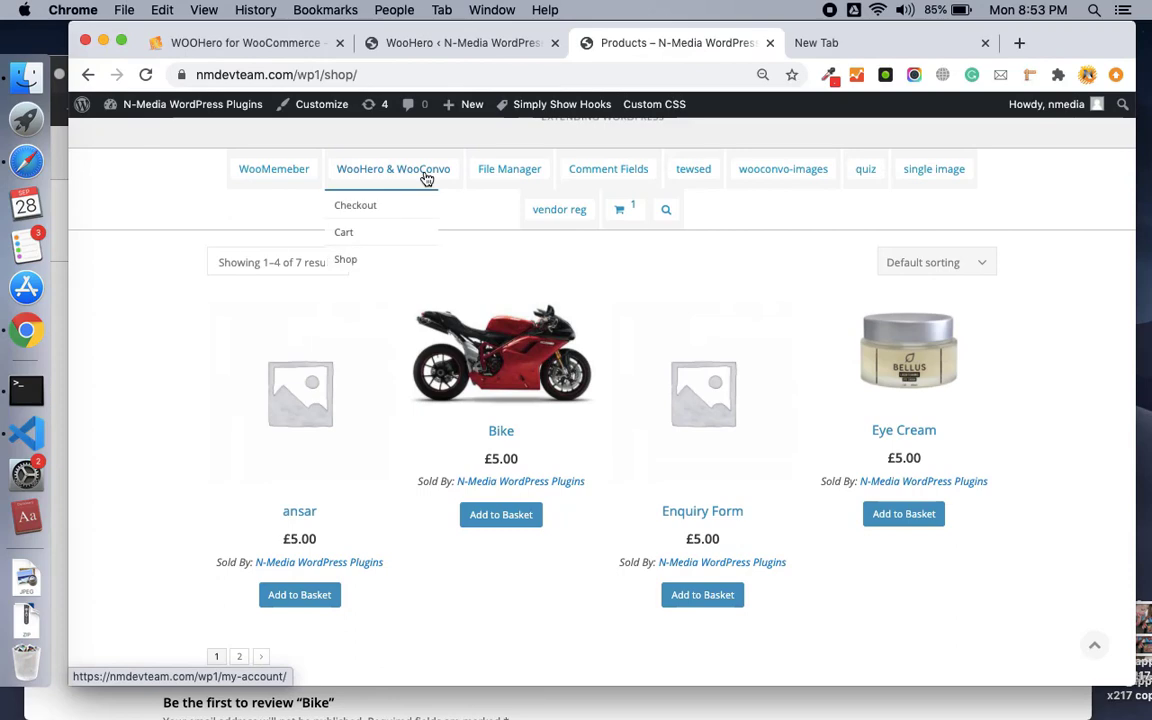
left_click(352, 205)
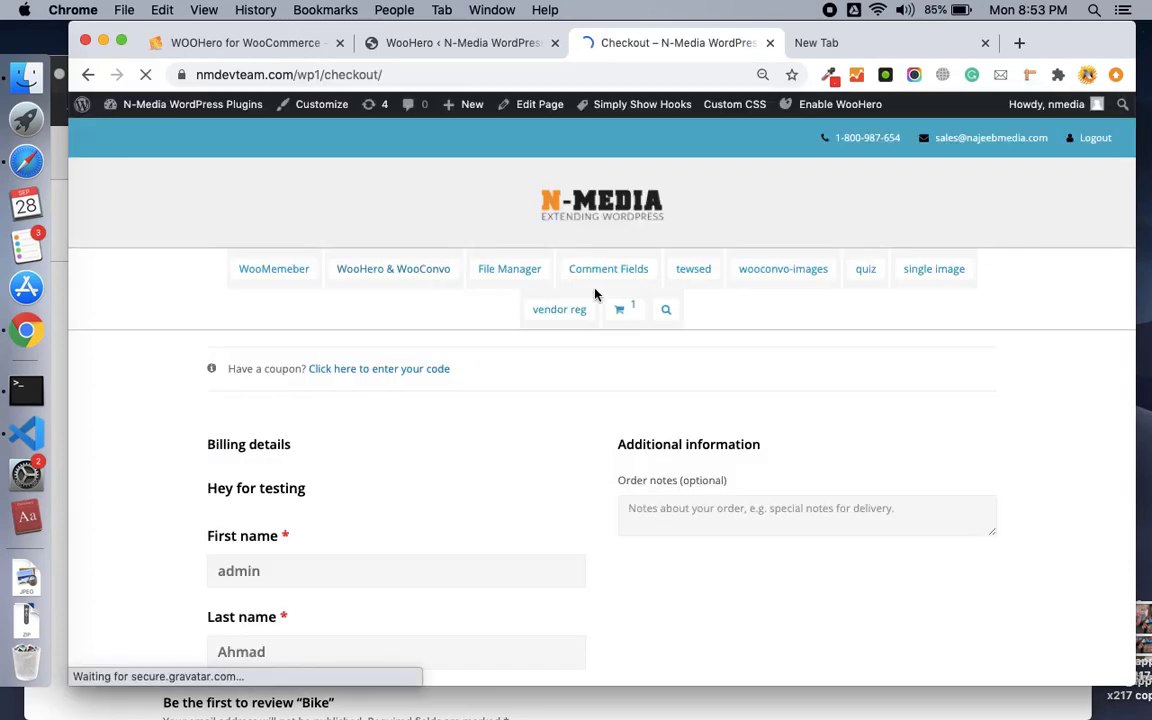
scroll(594, 296, "down", 2)
scroll(594, 295, "down", 5)
Select the 'For more details about conditions please contact' line to verify it, then return to WooHero.
triple_click(771, 528)
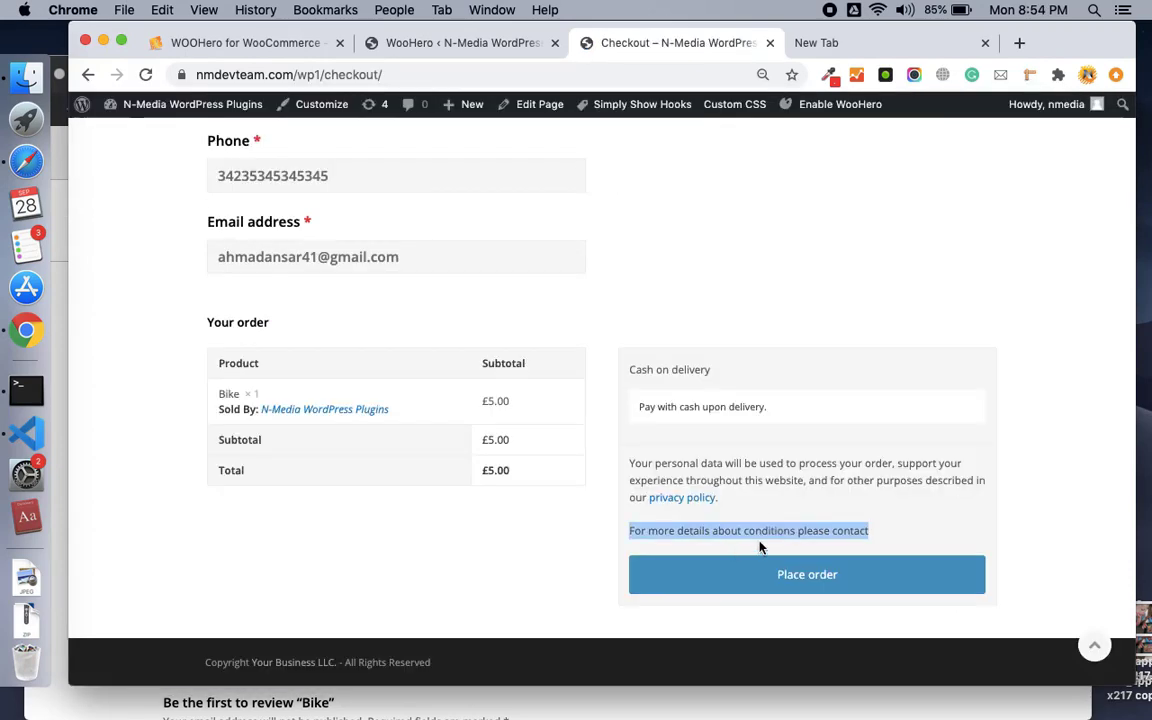
double_click(781, 528)
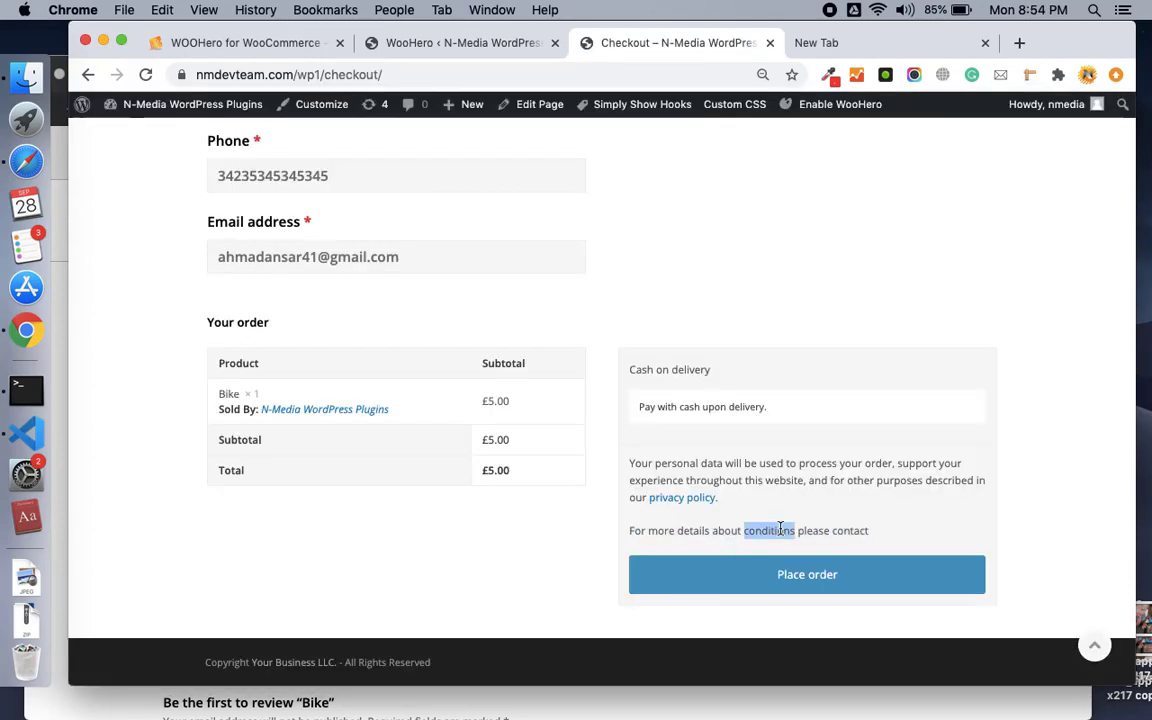
double_click(658, 532)
triple_click(729, 530)
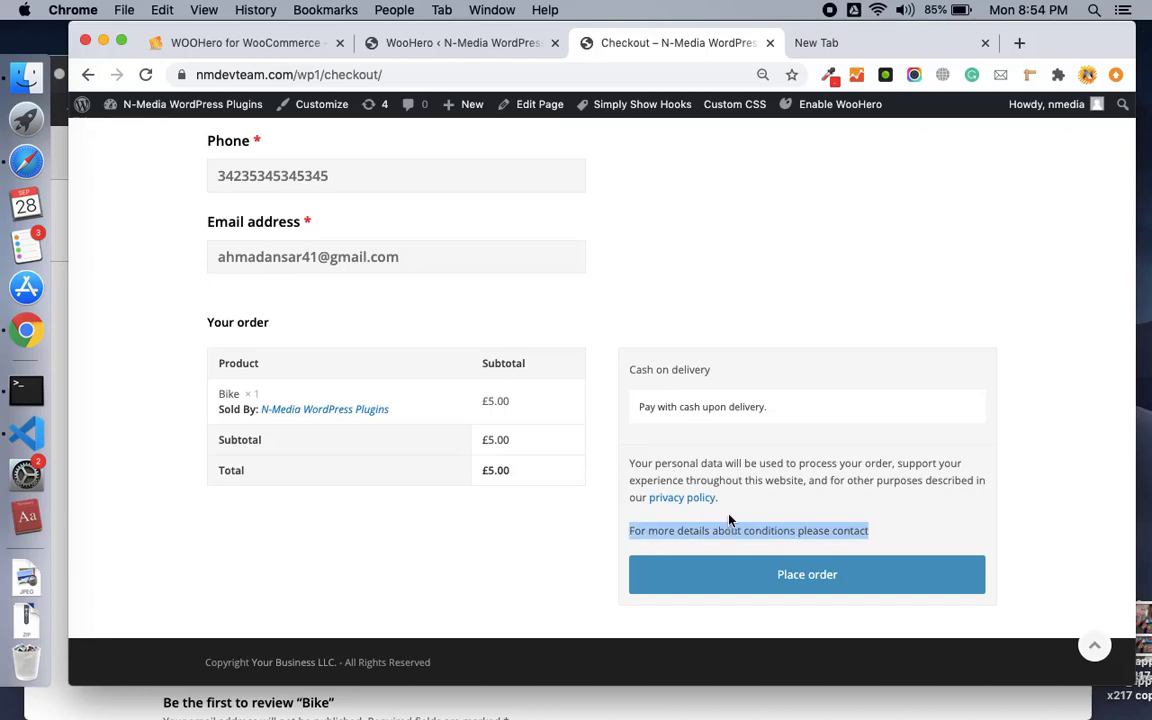
left_click(530, 43)
Look through WooHero's My Account settings.
scroll(499, 334, "up", 10)
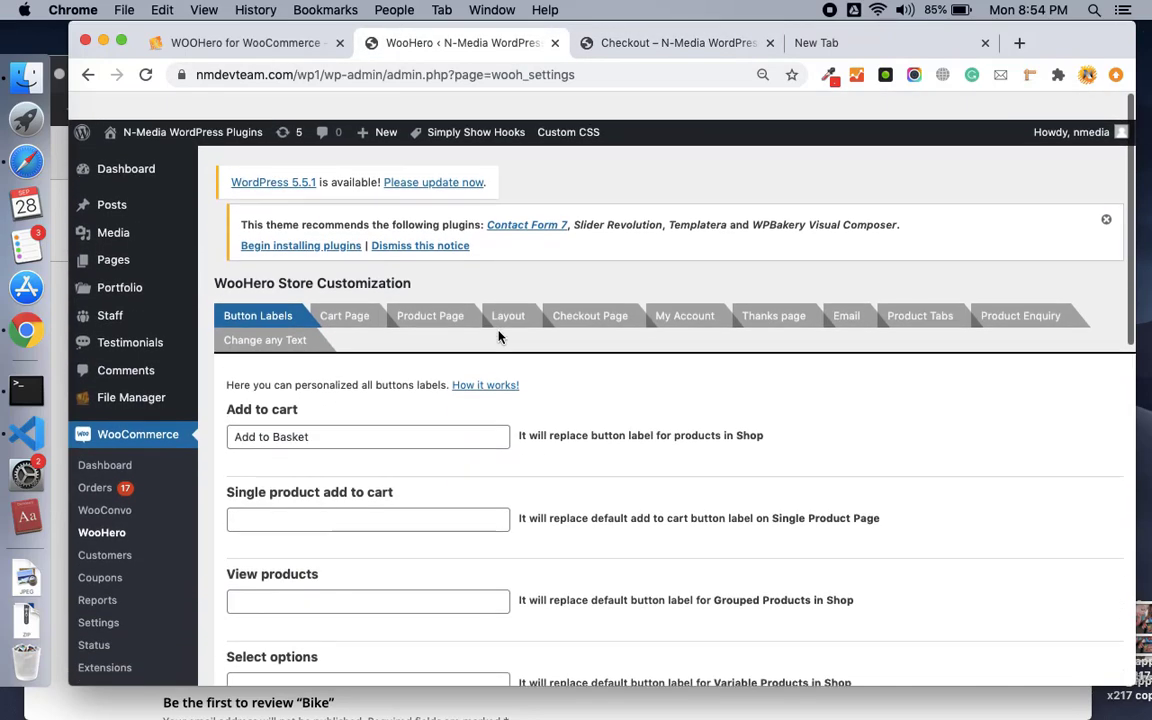
scroll(499, 337, "down", 1)
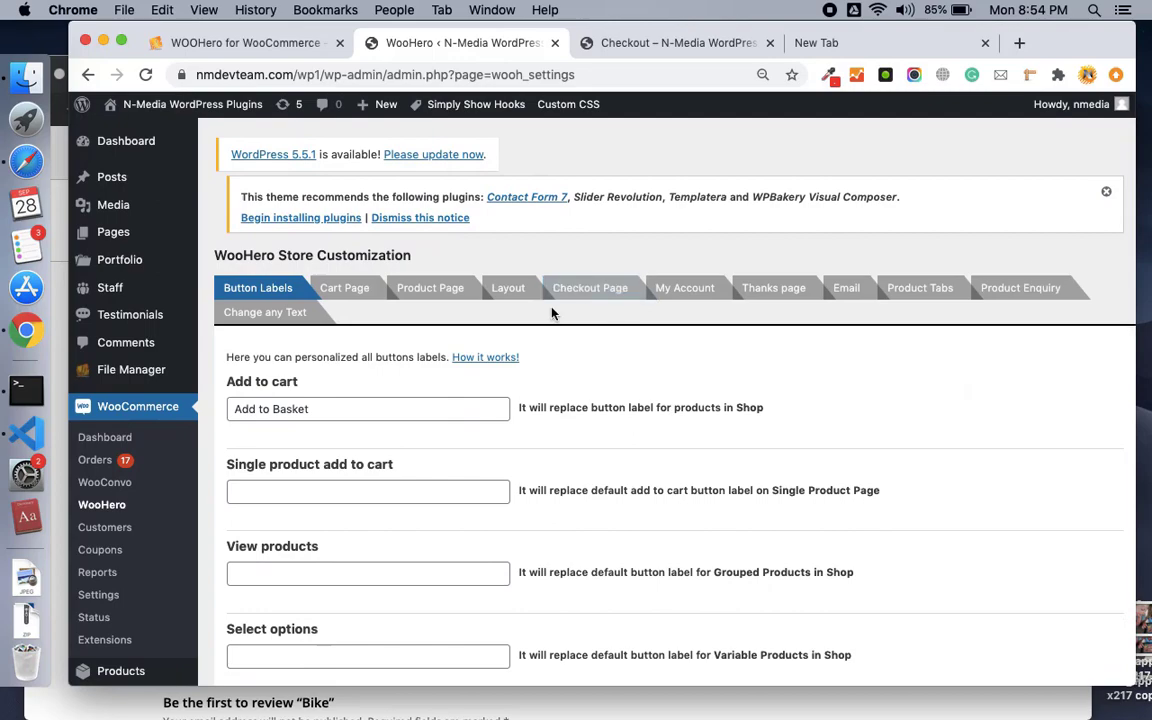
left_click(686, 289)
scroll(558, 458, "down", 5)
scroll(558, 455, "down", 8)
scroll(558, 453, "up", 15)
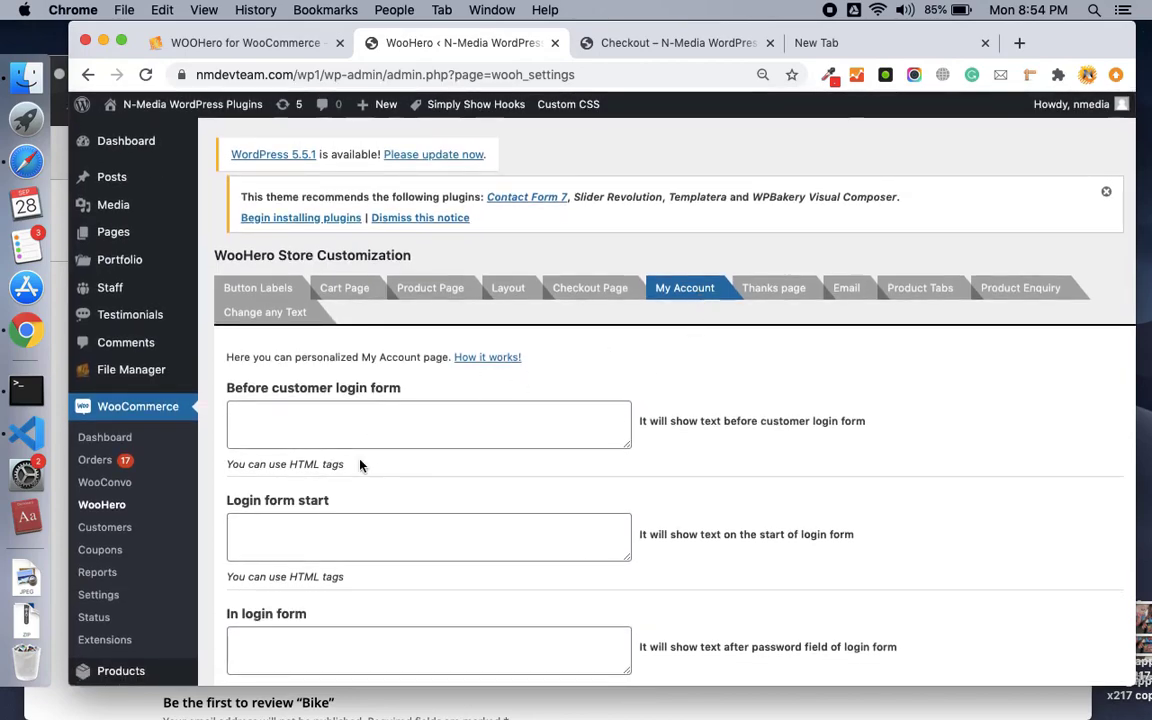
scroll(360, 465, "down", 10)
scroll(360, 465, "up", 10)
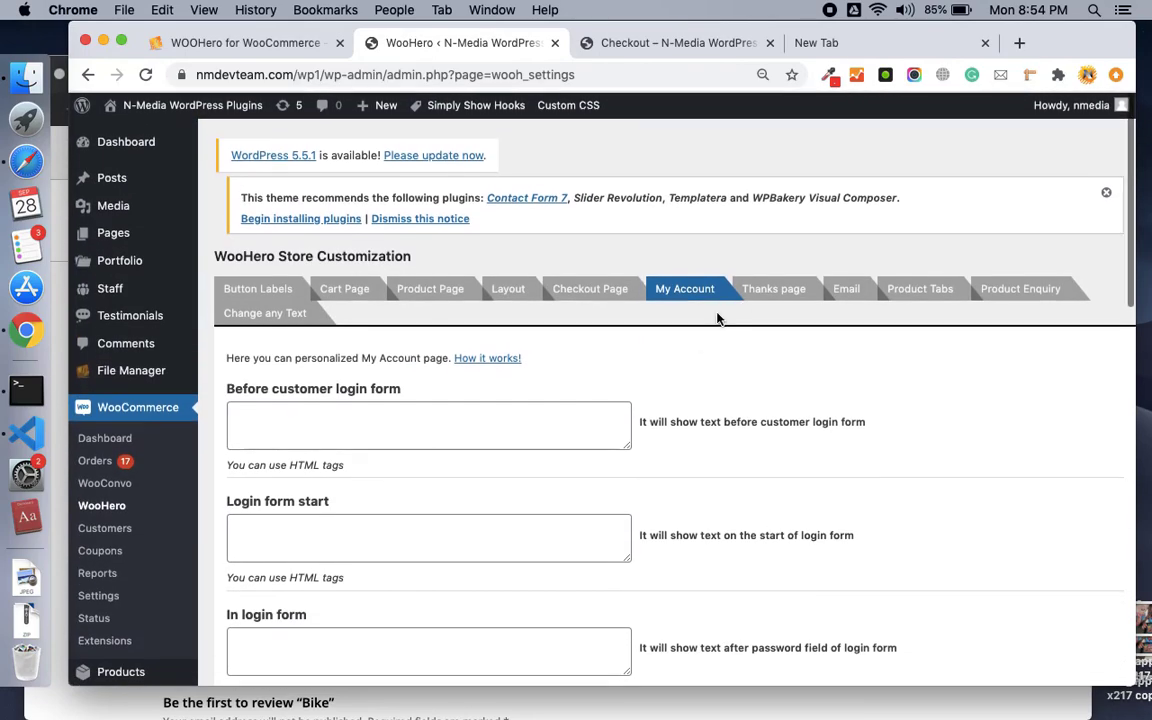
Look through the Thanks page and Email template settings.
left_click(771, 288)
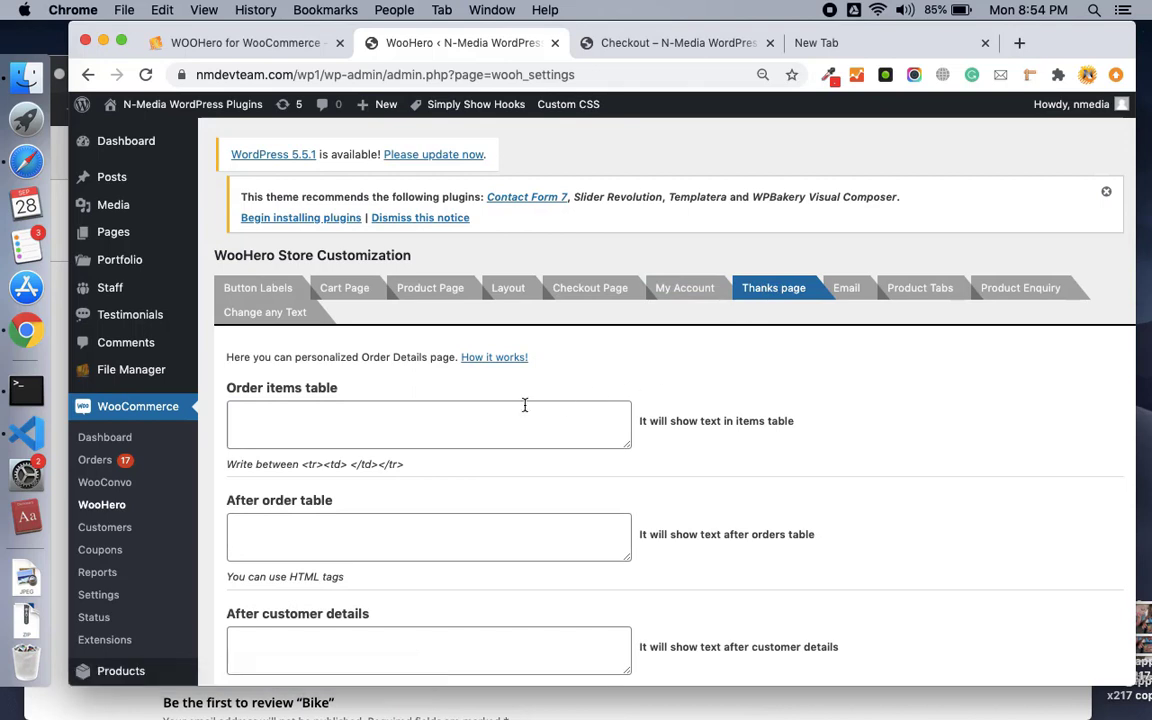
scroll(524, 405, "down", 3)
scroll(524, 405, "up", 3)
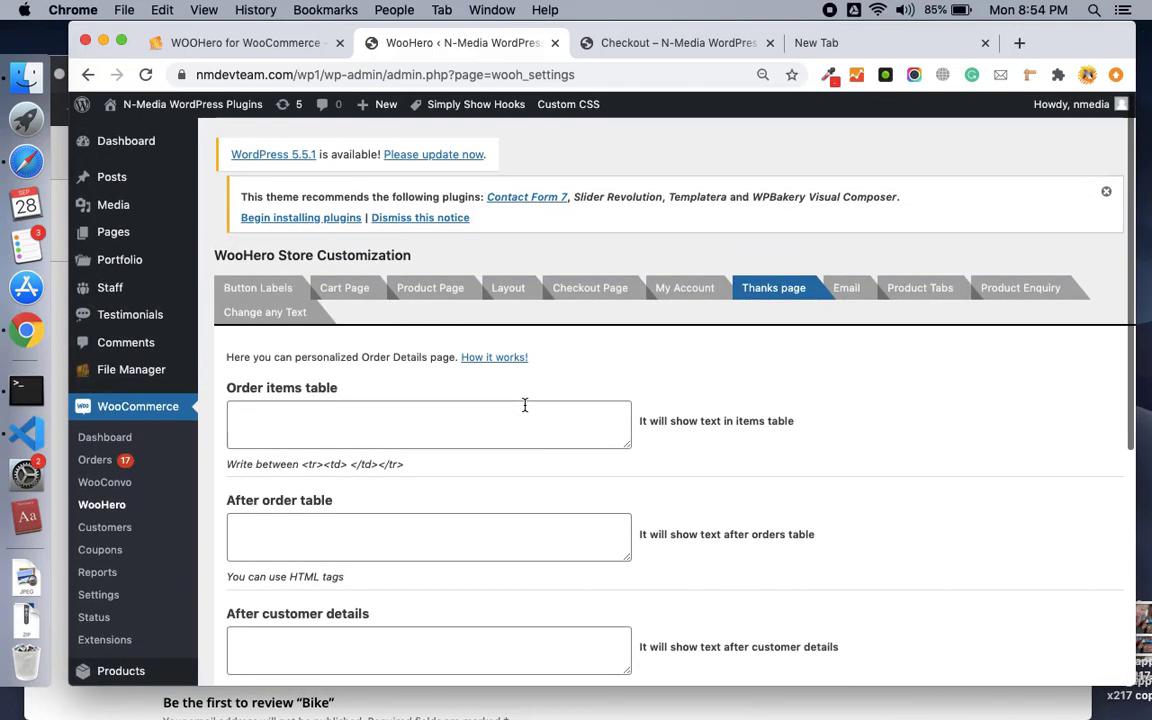
left_click(850, 288)
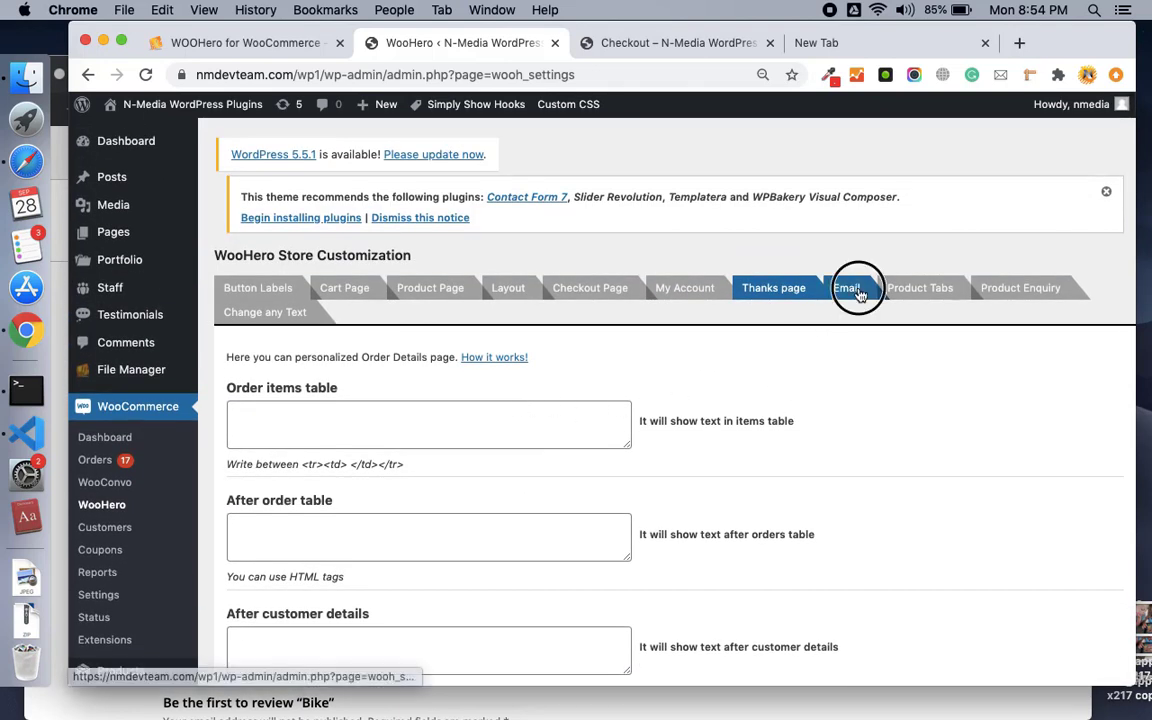
scroll(600, 385, "down", 2)
scroll(545, 399, "down", 1)
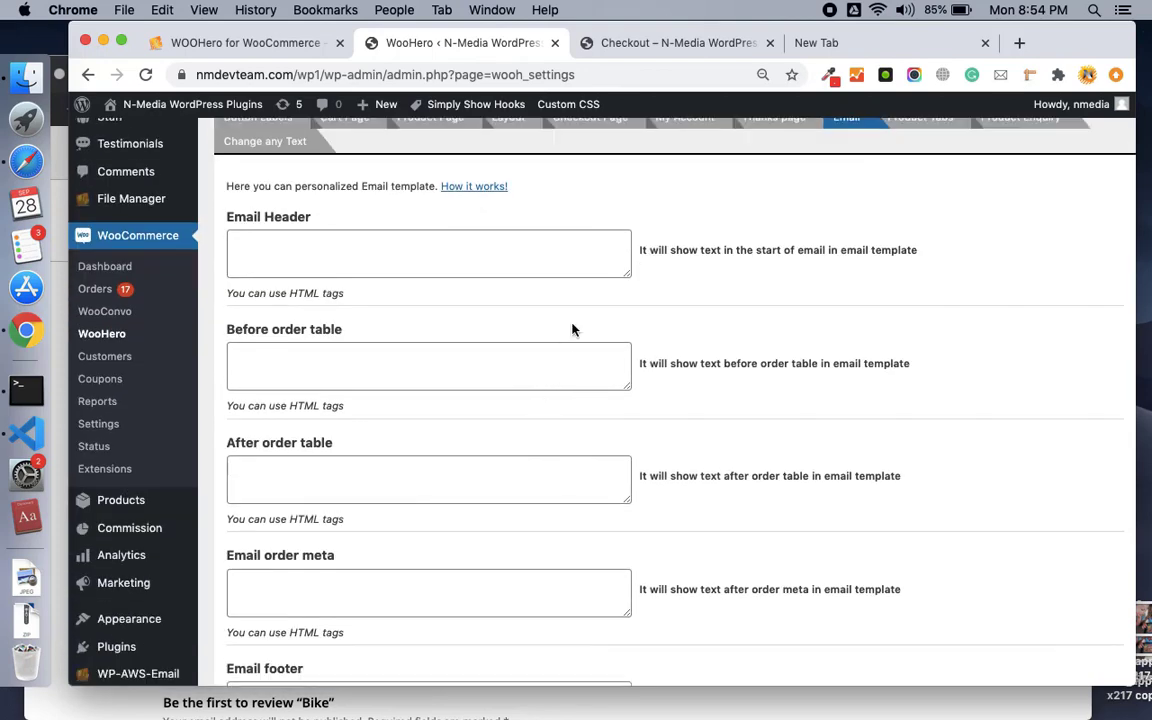
scroll(635, 330, "up", 2)
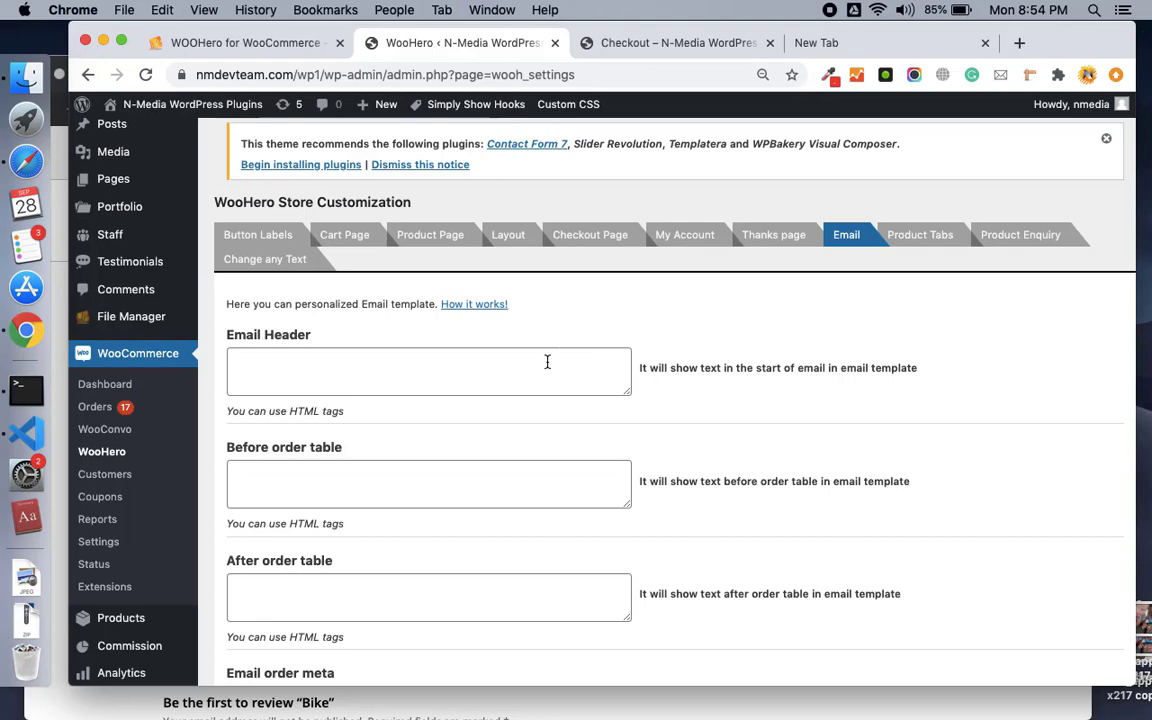
scroll(547, 362, "down", 2)
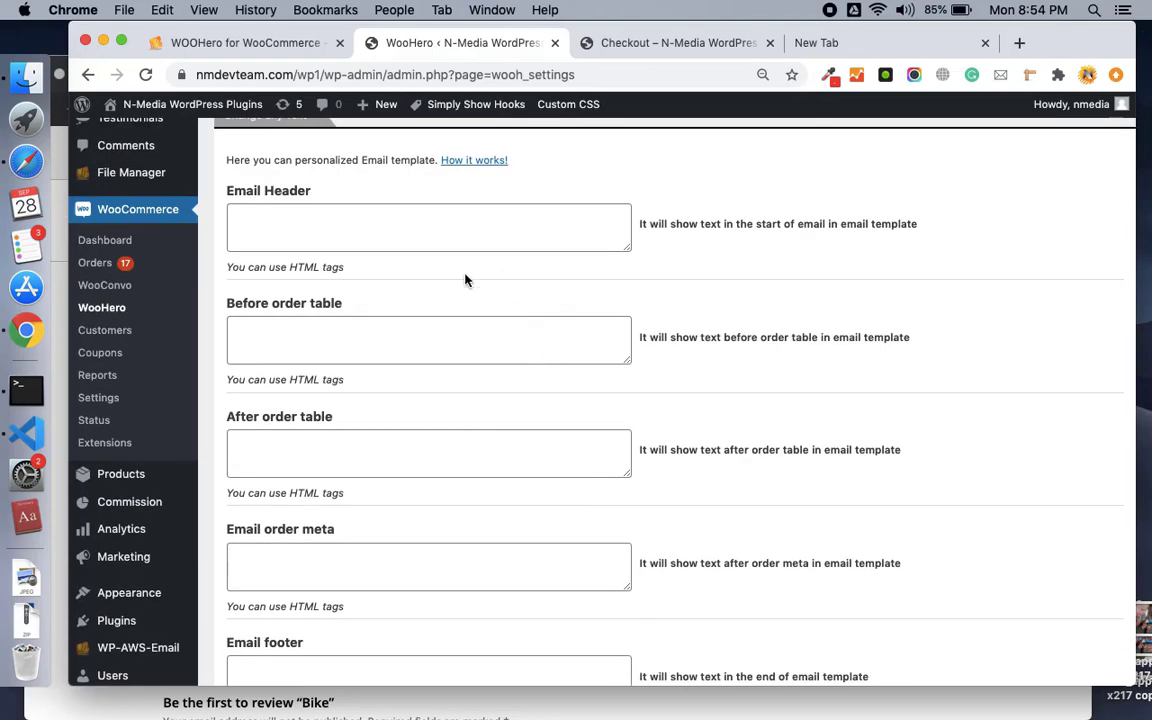
Check the email header and before/after order table fields, then open Product Tabs.
left_click(390, 240)
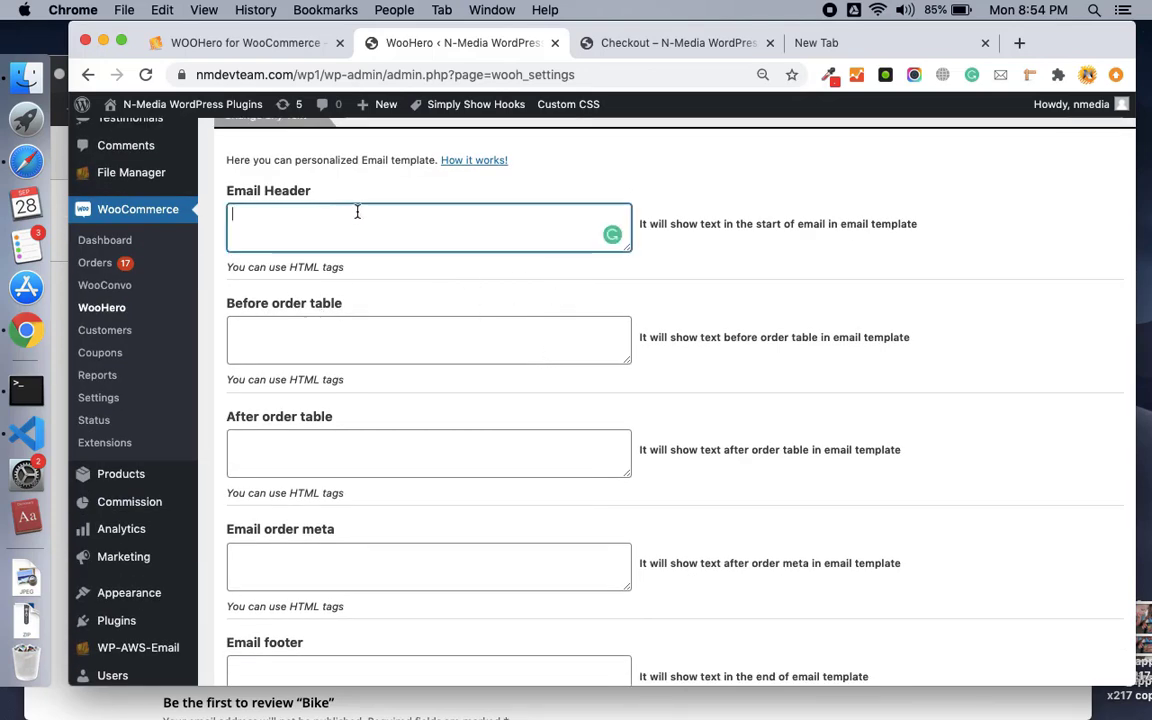
left_click(343, 330)
left_click(326, 457)
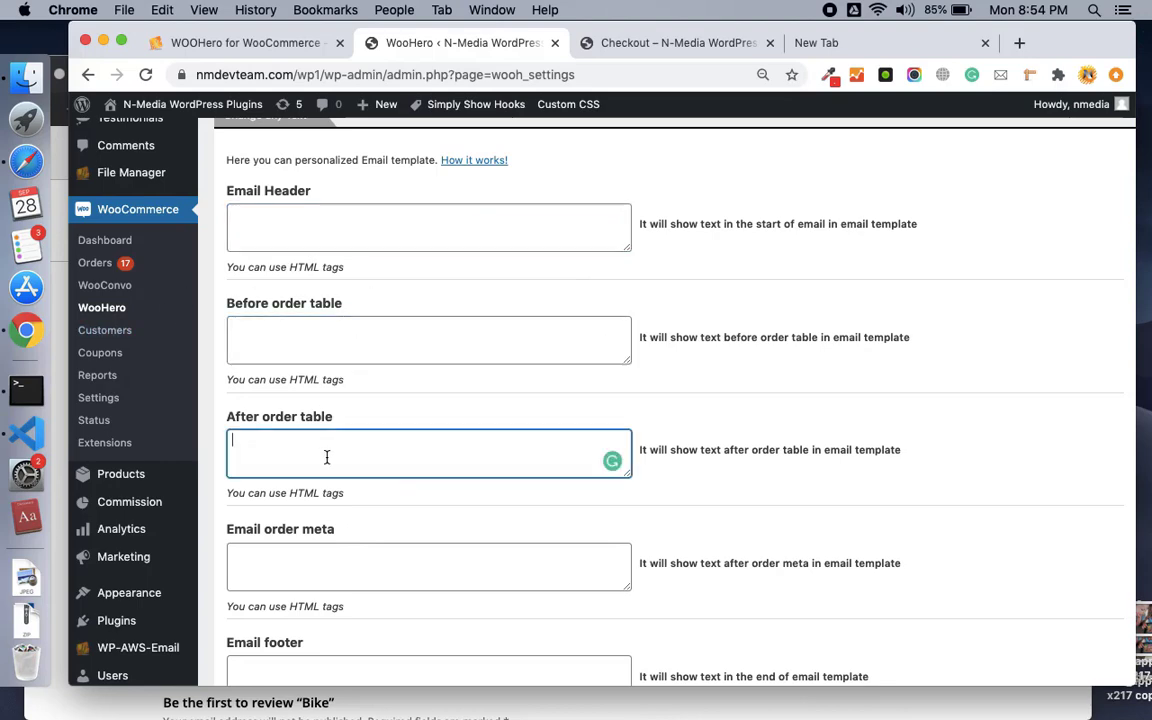
scroll(326, 457, "down", 2)
scroll(326, 457, "up", 4)
scroll(326, 457, "down", 1)
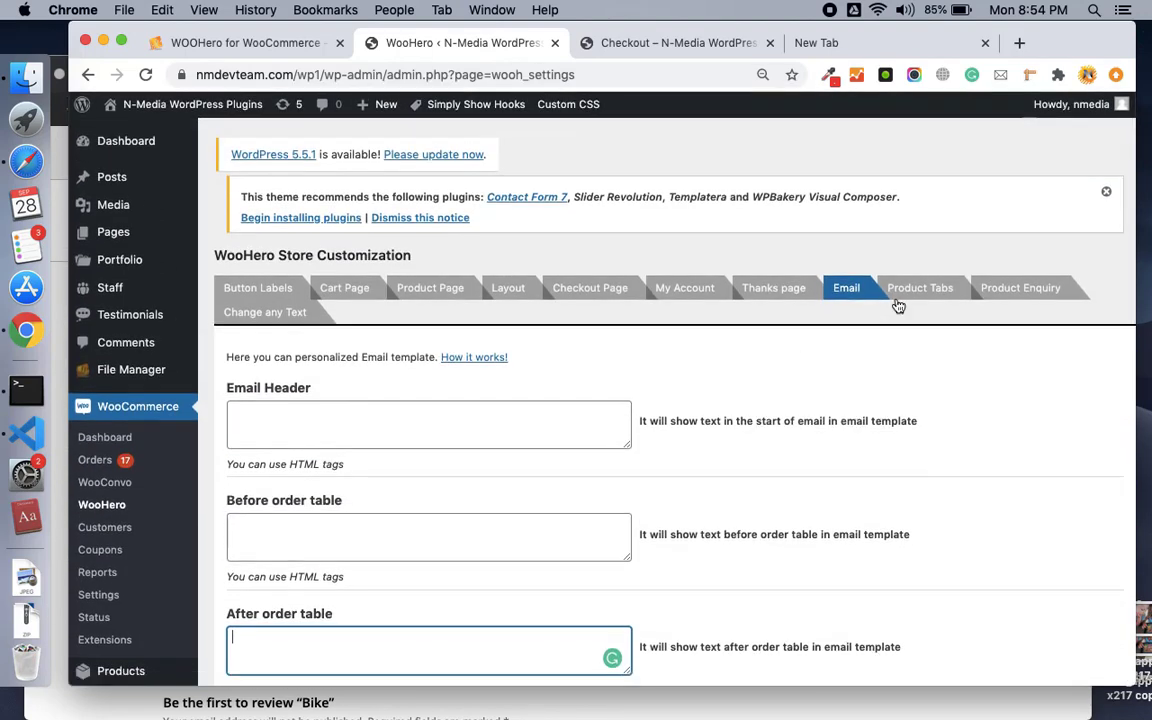
left_click(905, 290)
scroll(588, 375, "down", 2)
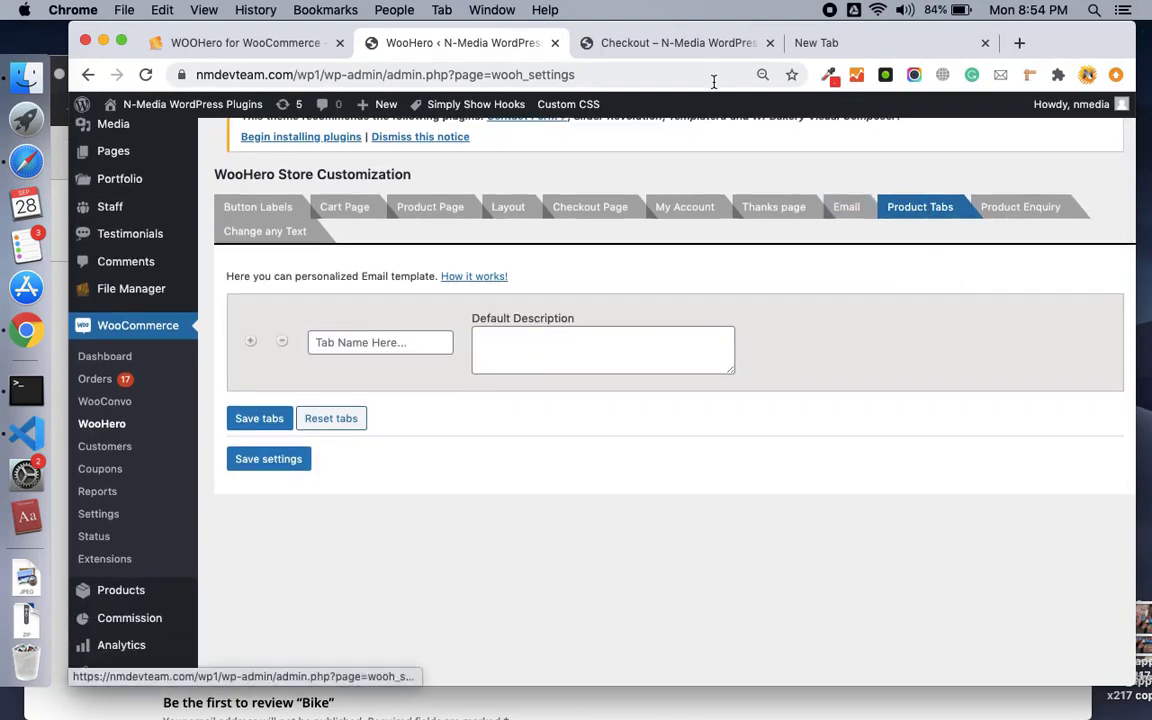
Check the store's Checkout page, then return to WooHero.
left_click(697, 42)
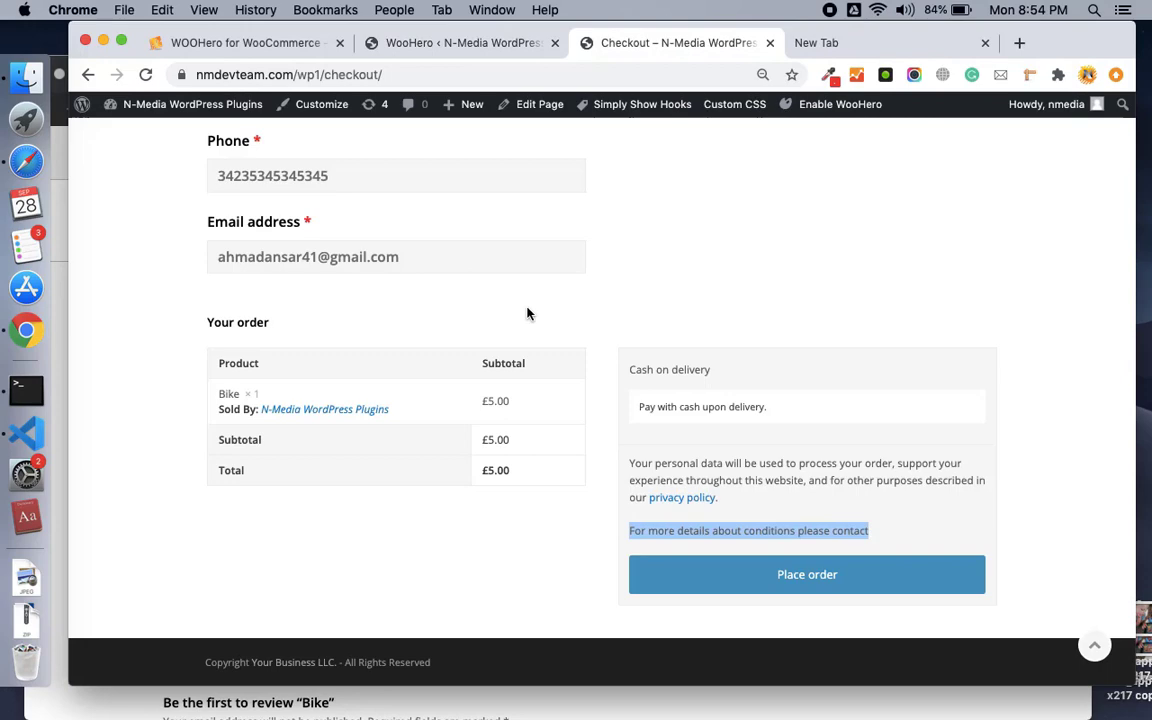
scroll(528, 314, "up", 10)
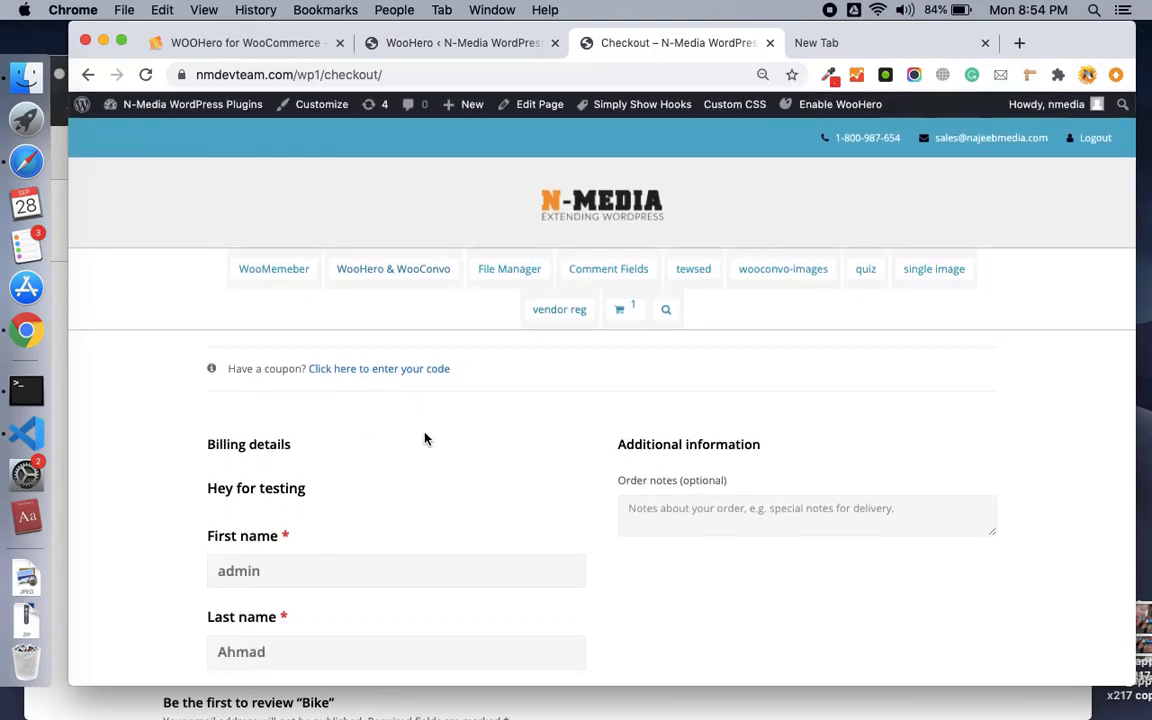
scroll(424, 438, "down", 10)
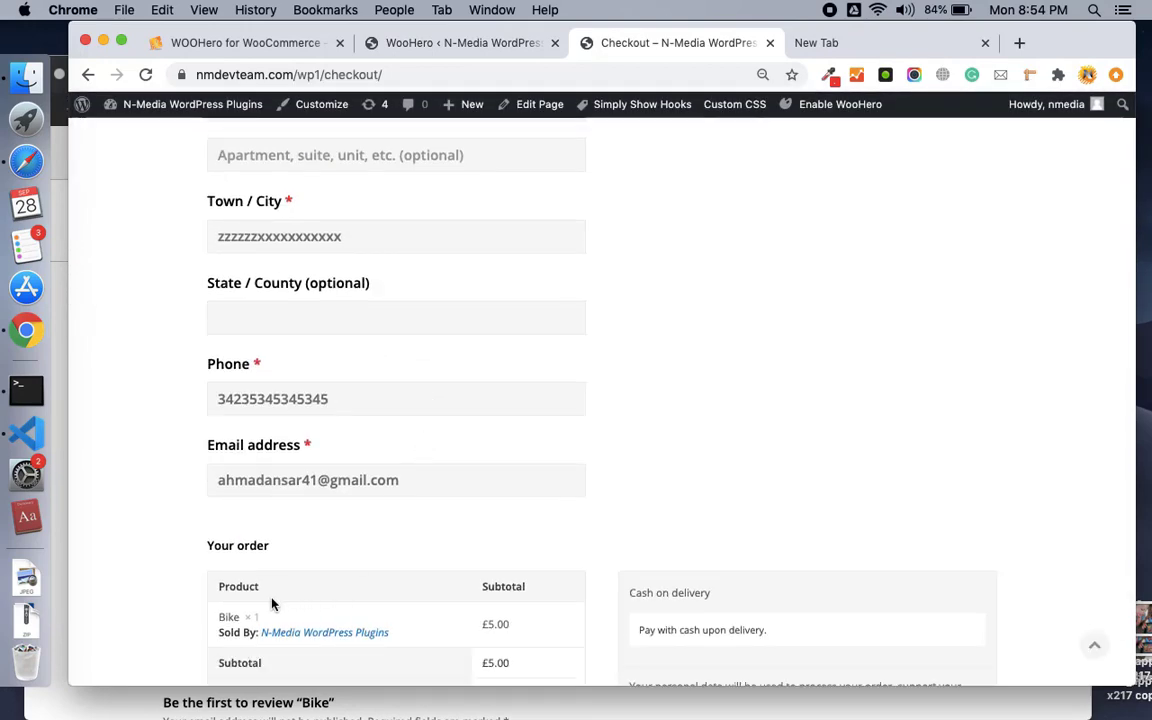
scroll(229, 616, "left", 5)
left_click(522, 43)
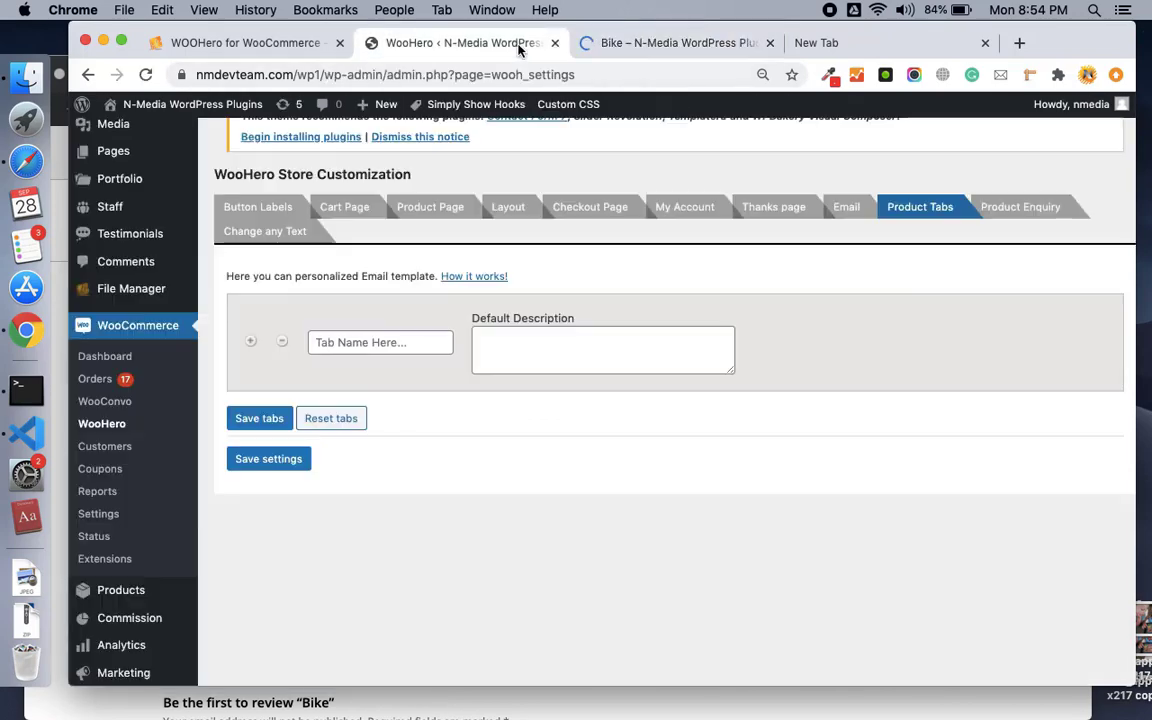
View the Bike product page, which shows only a Reviews (0) tab.
left_click(666, 43)
scroll(584, 267, "down", 10)
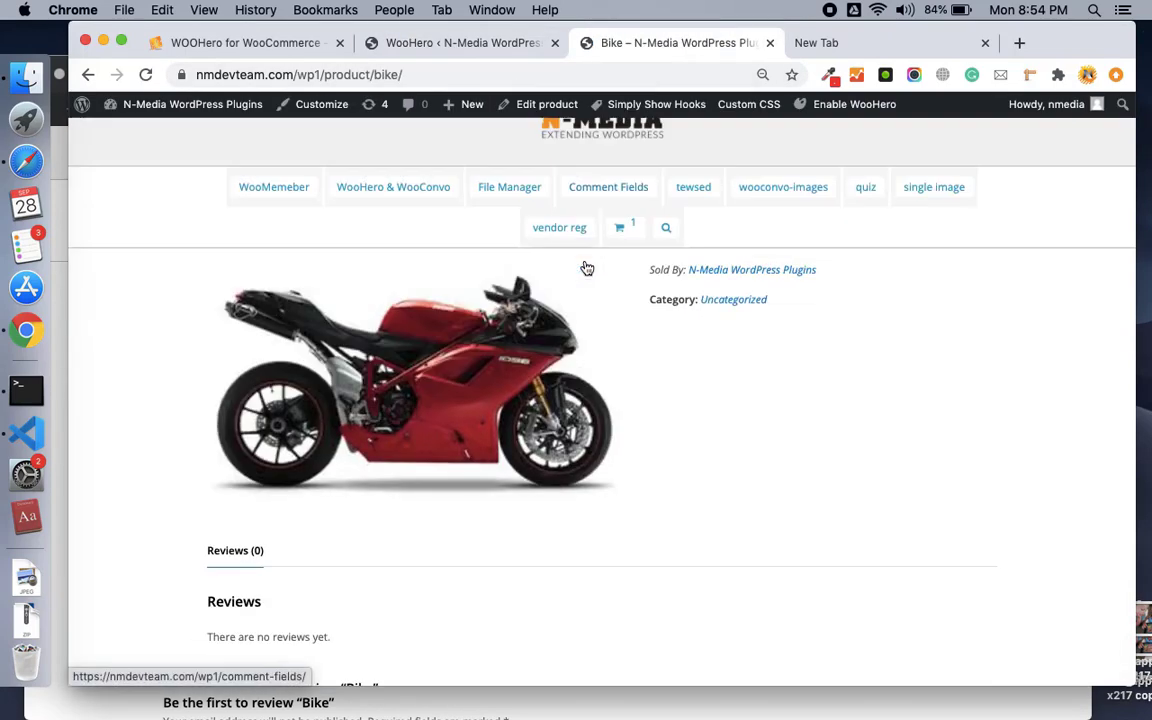
scroll(585, 266, "down", 3)
scroll(585, 266, "up", 10)
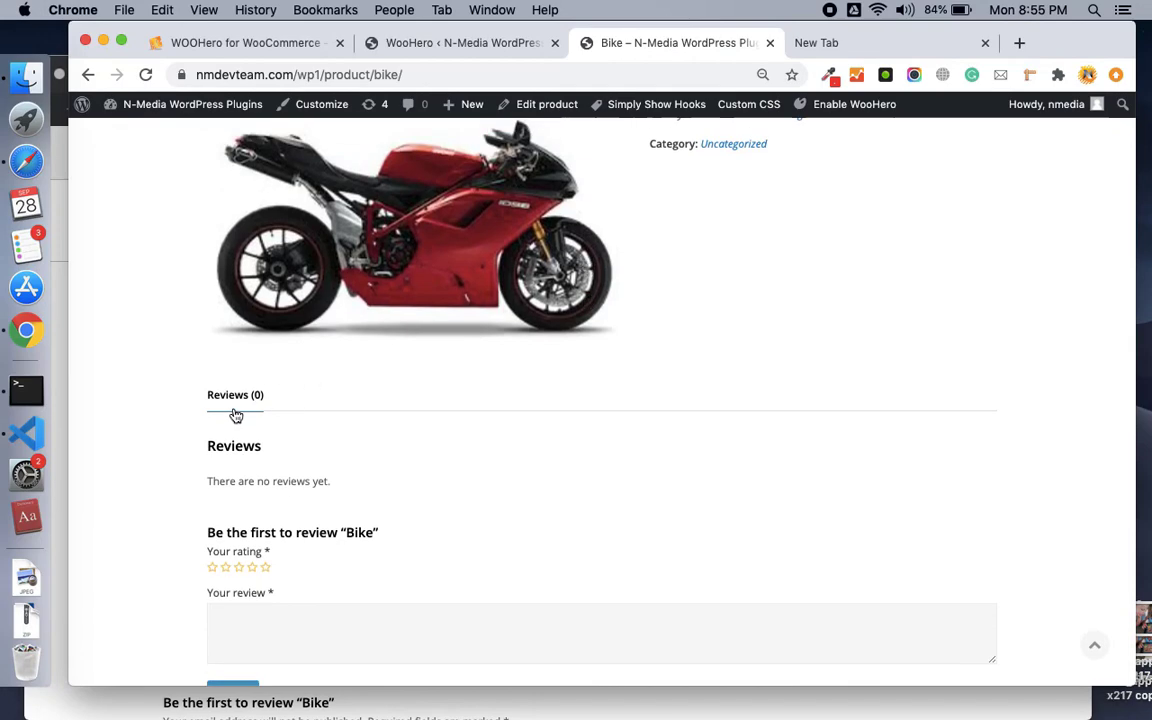
left_click(522, 53)
left_click(403, 342)
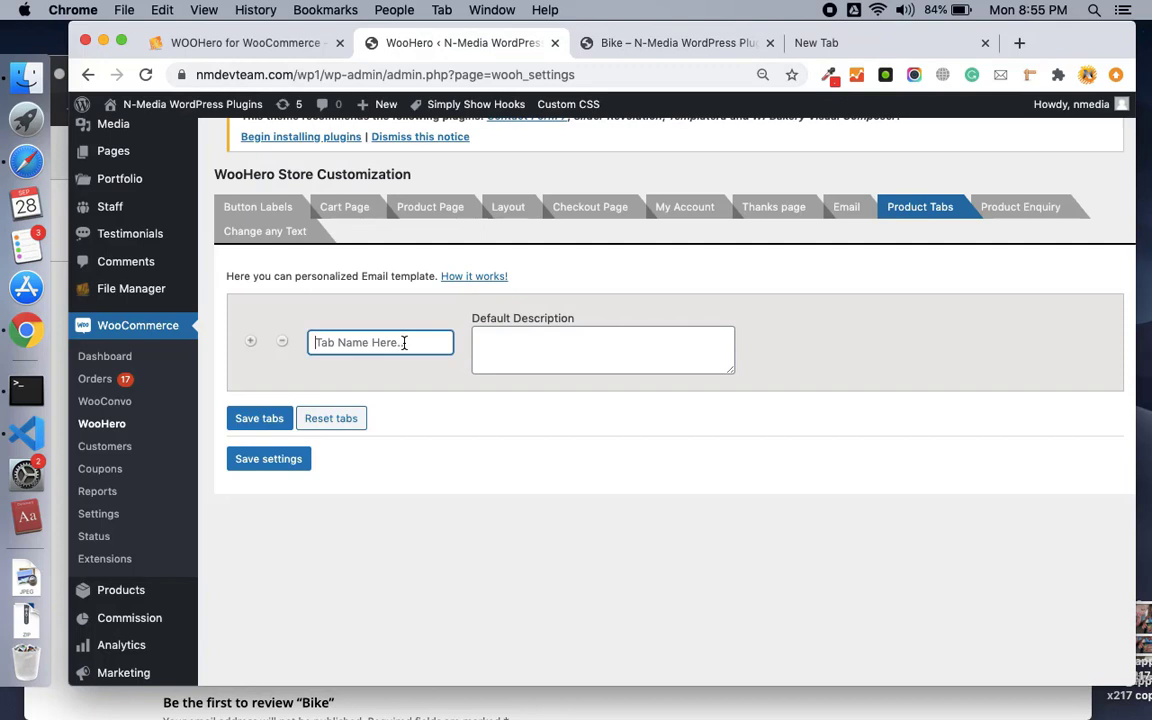
type("Product Video")
left_click(499, 355)
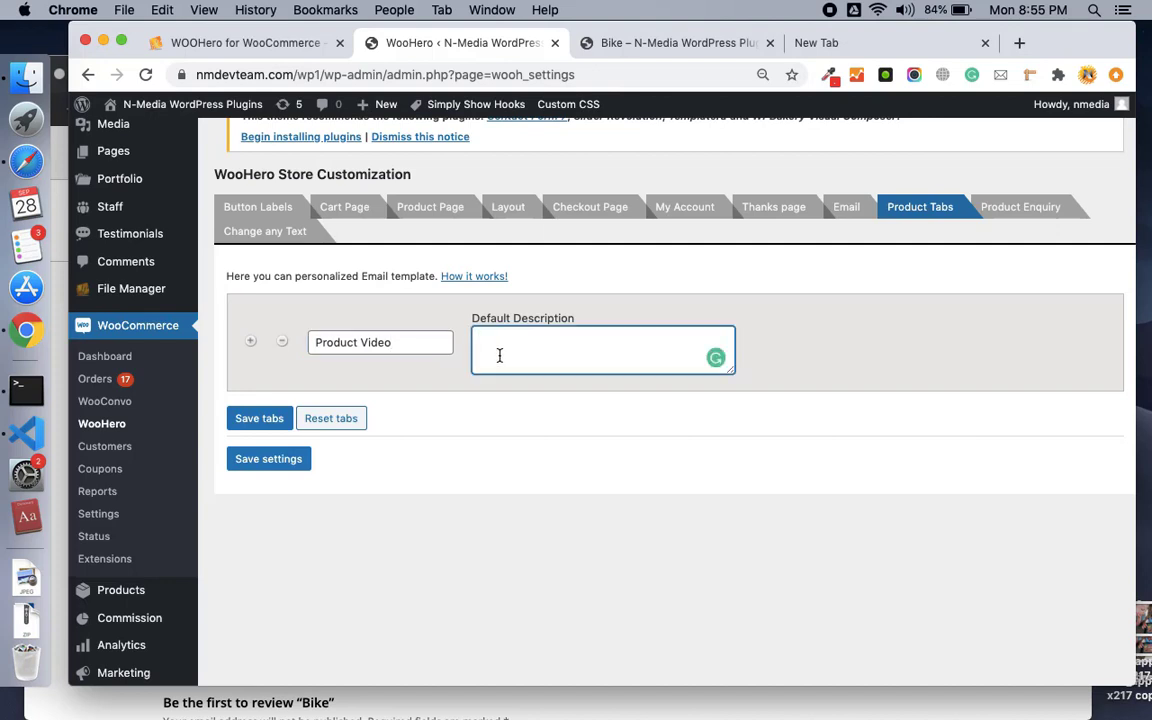
type("Please watch our product video on www.youtube.com")
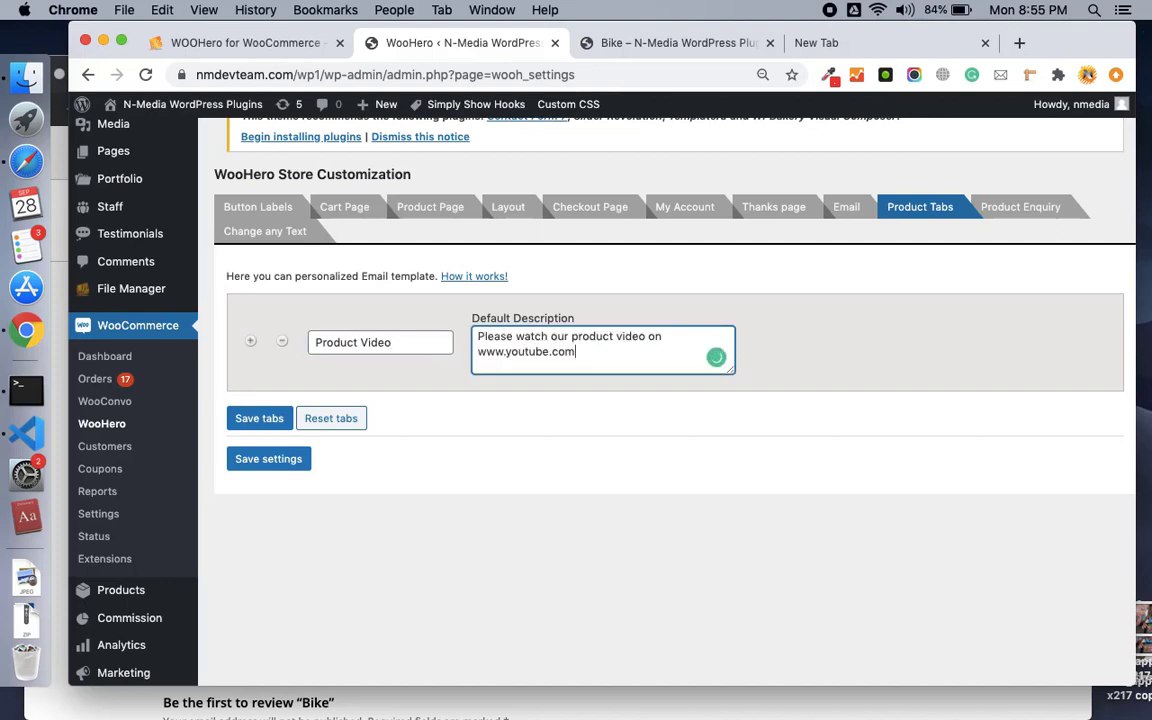
left_click(270, 420)
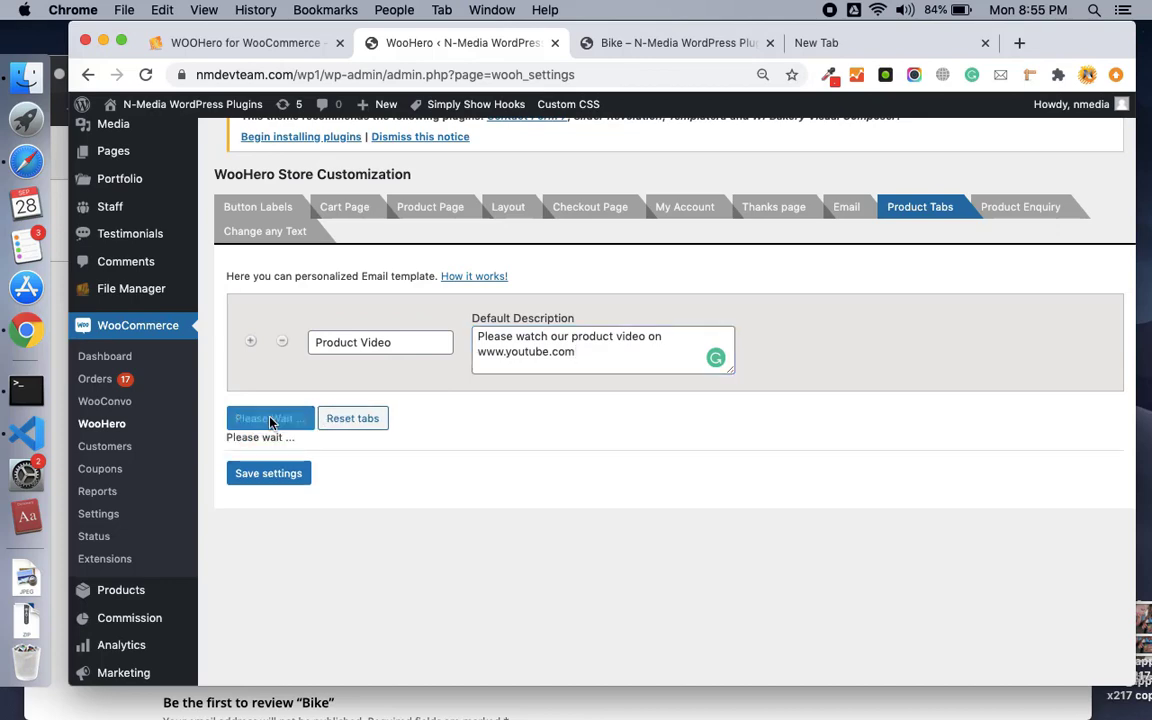
left_click(270, 476)
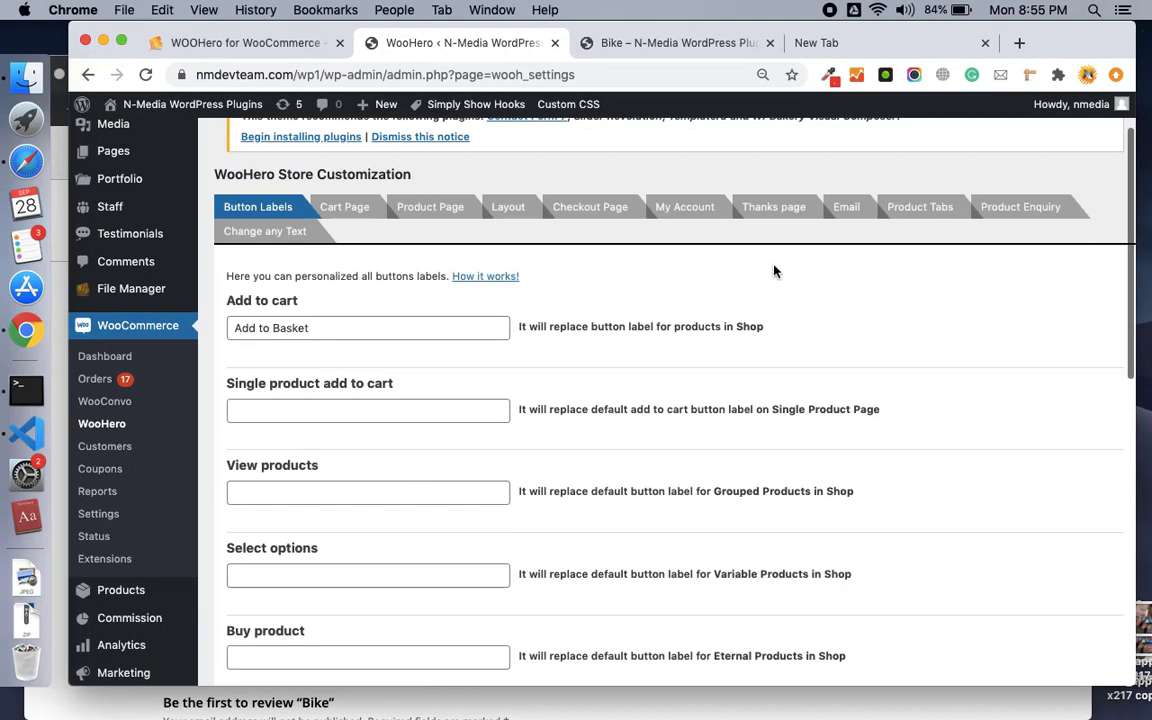
left_click(922, 206)
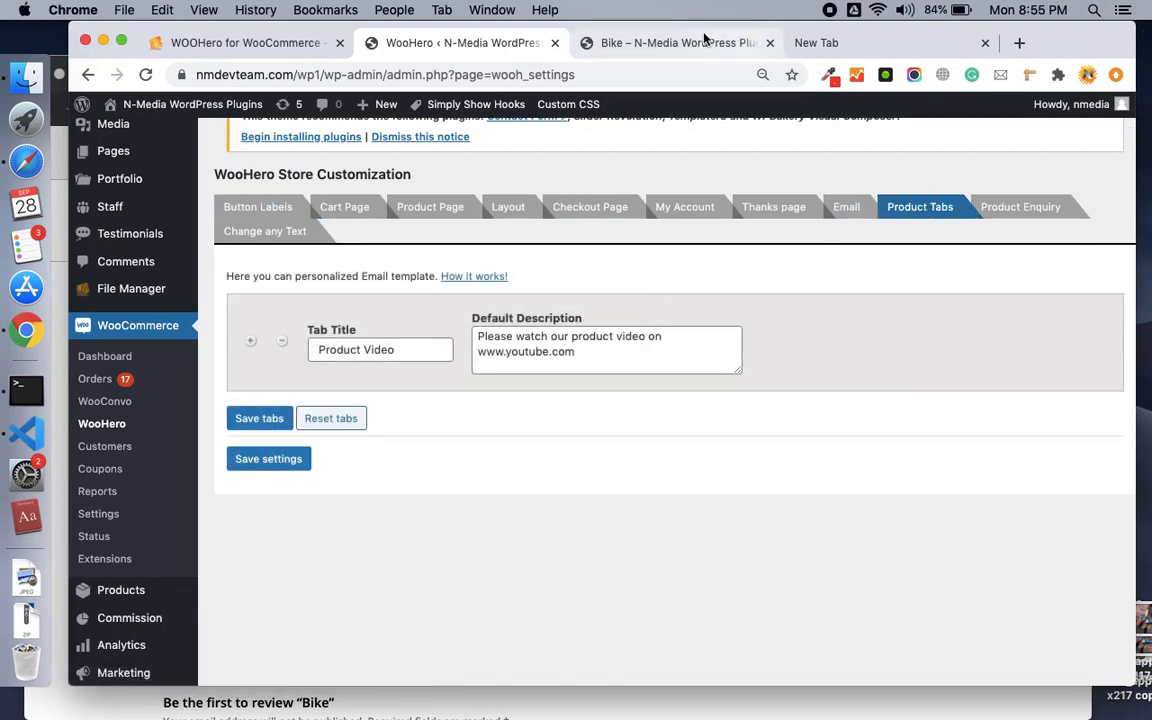
left_click(640, 42)
Reload the Bike page and open its Product Video tab showing the YouTube message.
key("super+r")
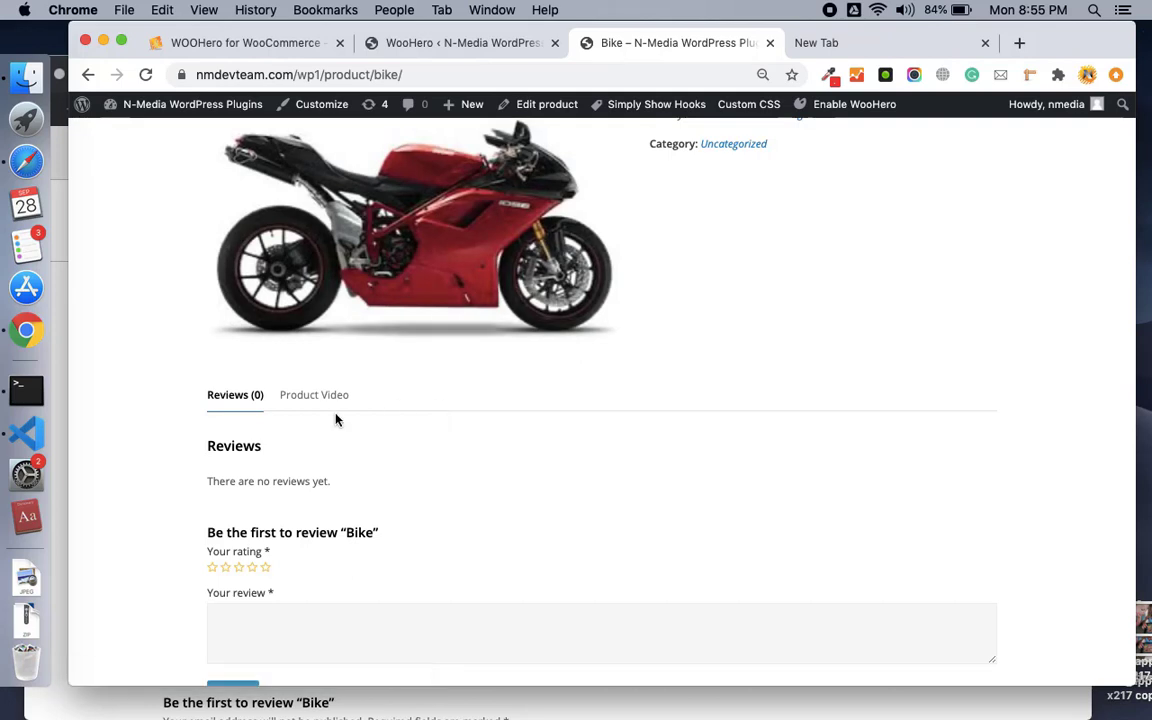
left_click(329, 402)
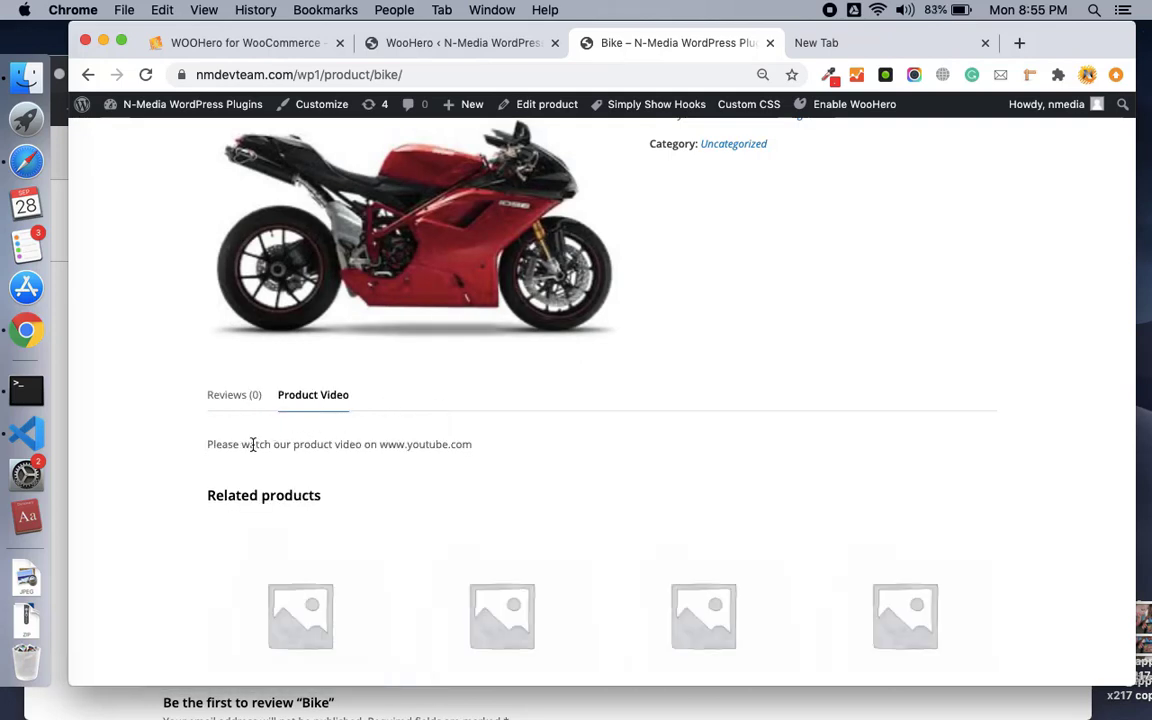
left_click(478, 43)
left_click(635, 44)
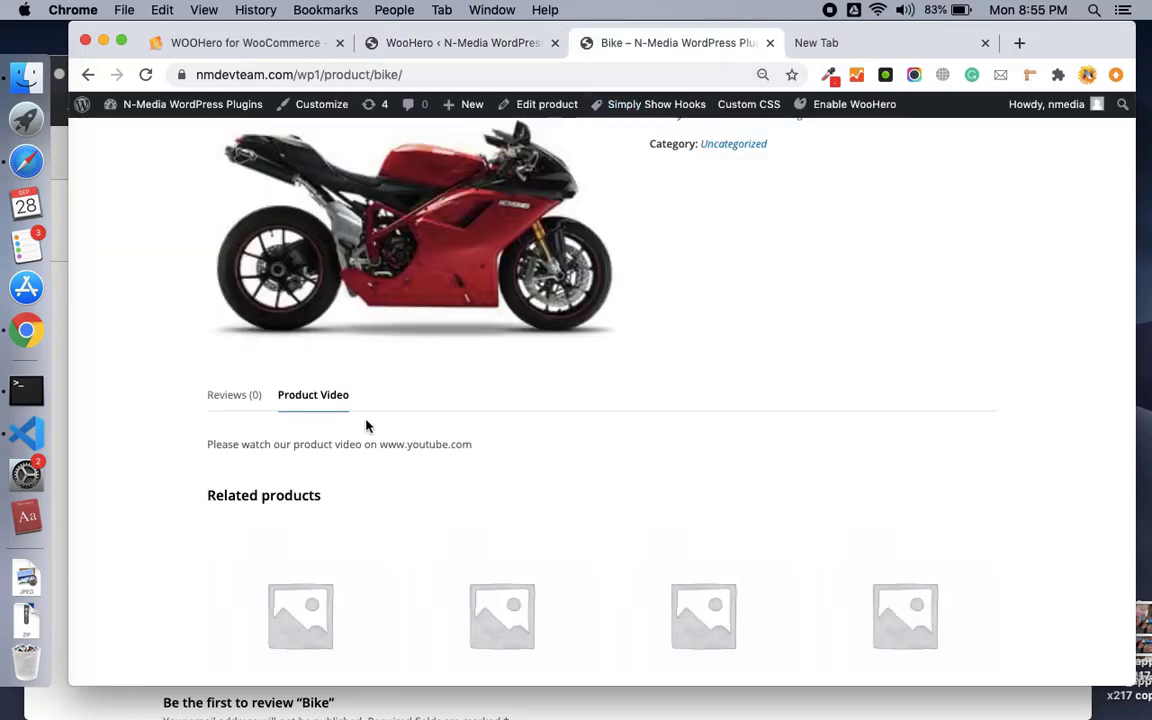
left_click(480, 44)
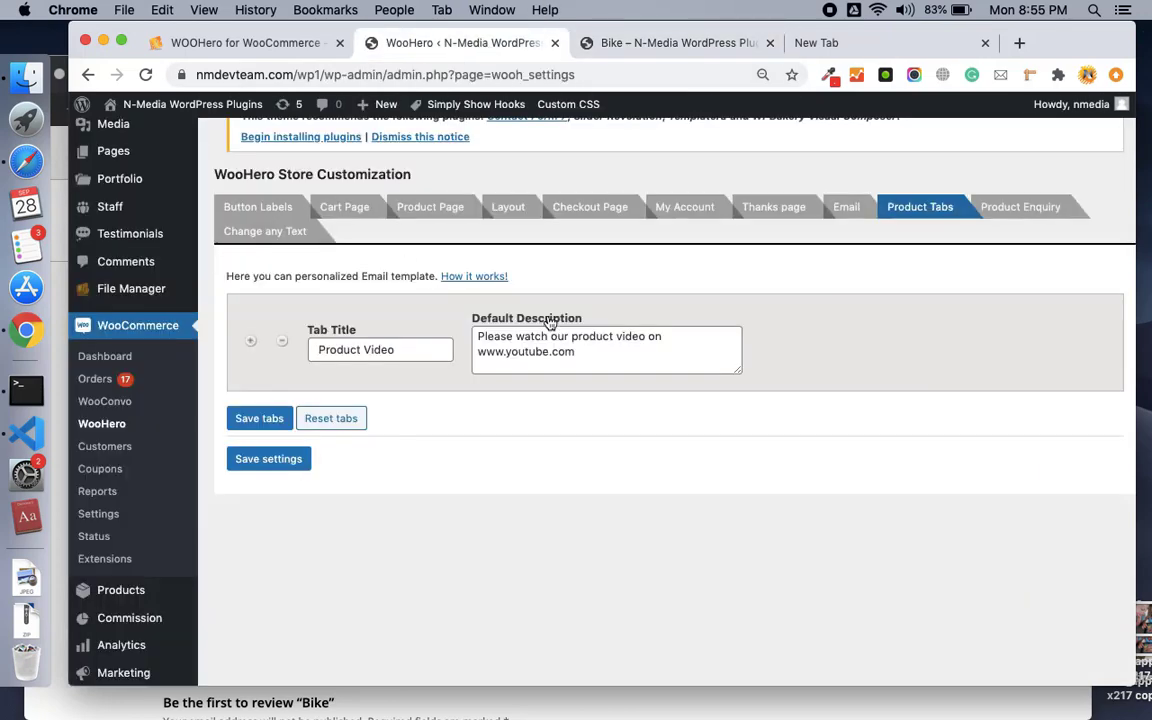
Open Product Enquiry, tick Enable Enquiry, and start on the Enquiry tab title.
scroll(792, 309, "up", 3)
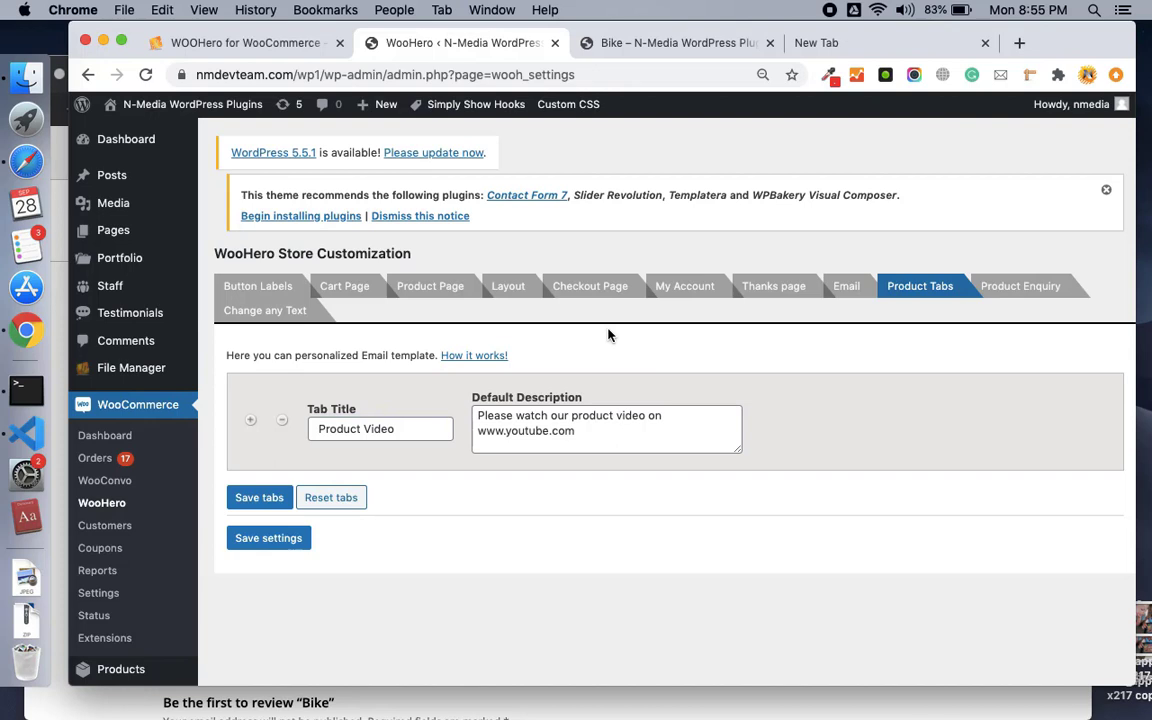
left_click(1019, 285)
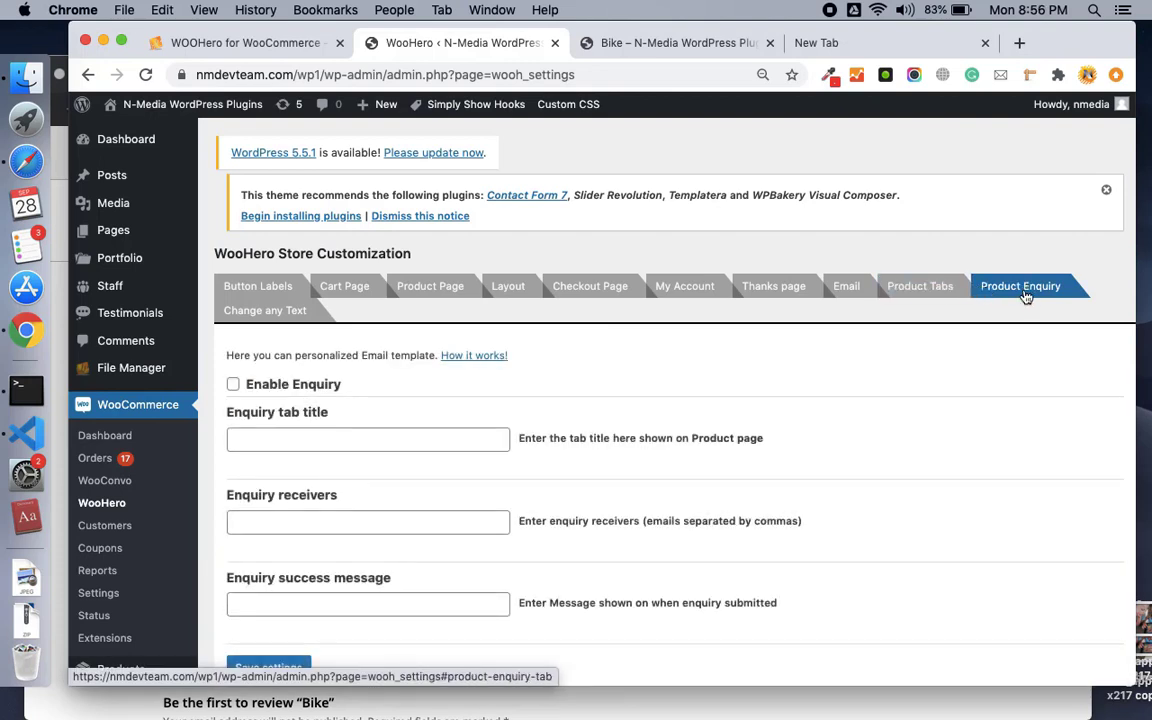
scroll(1023, 296, "down", 3)
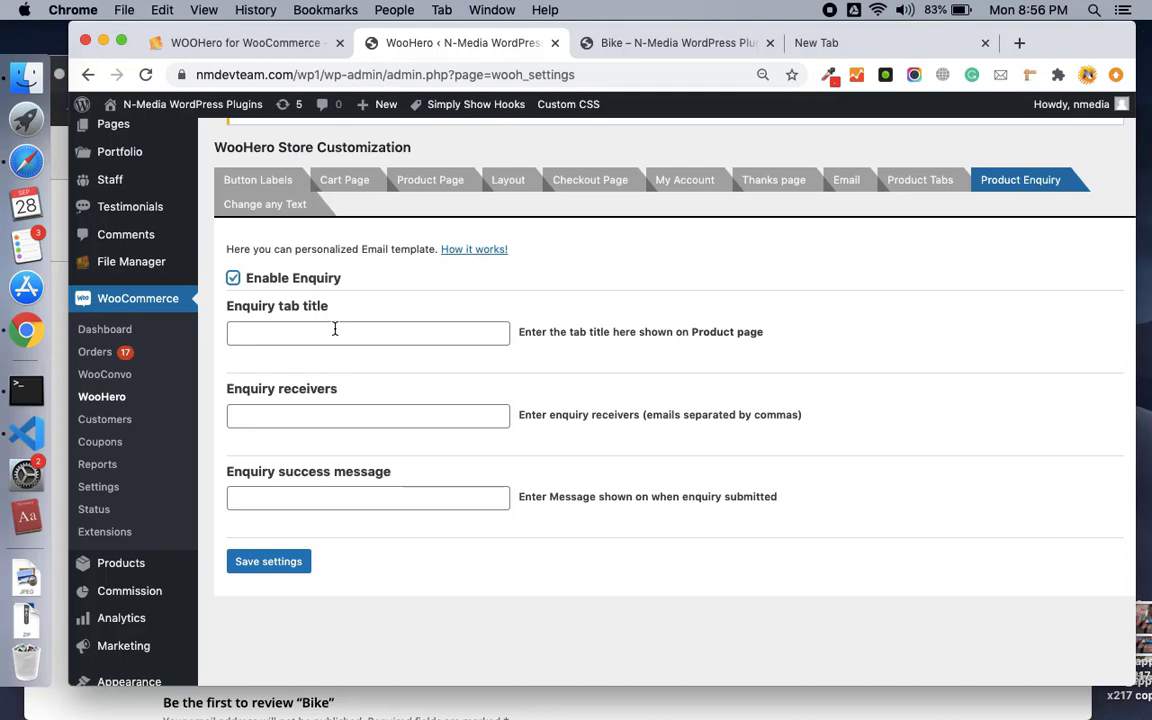
left_click(370, 324)
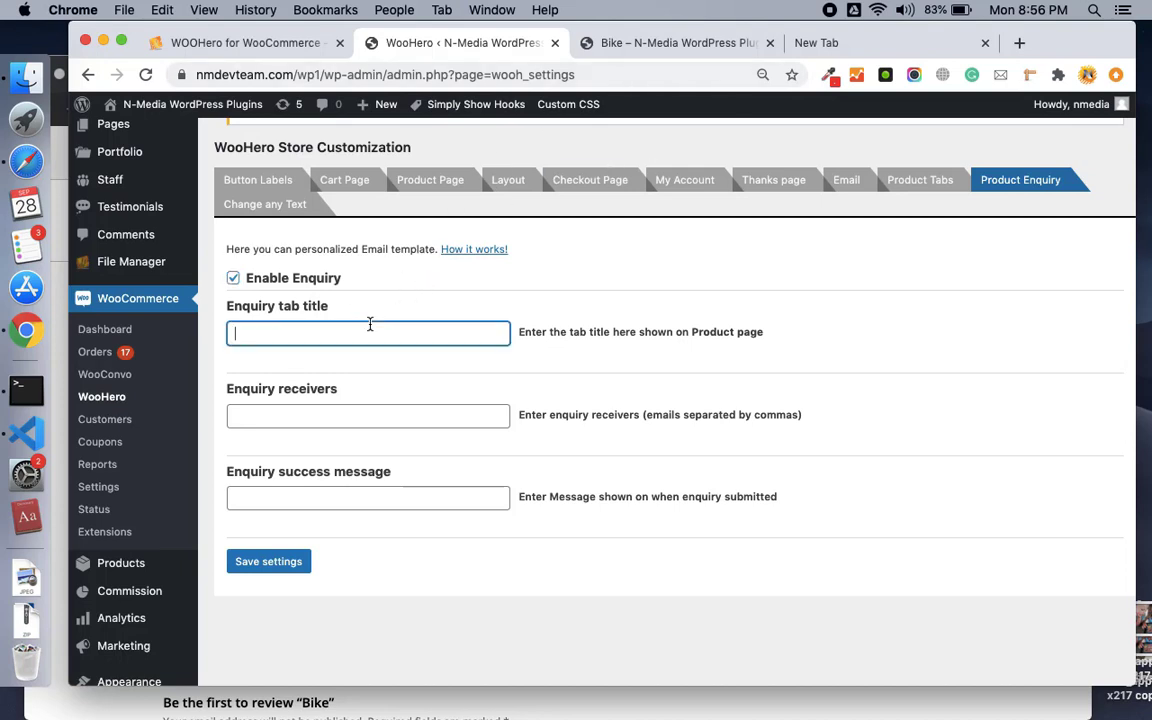
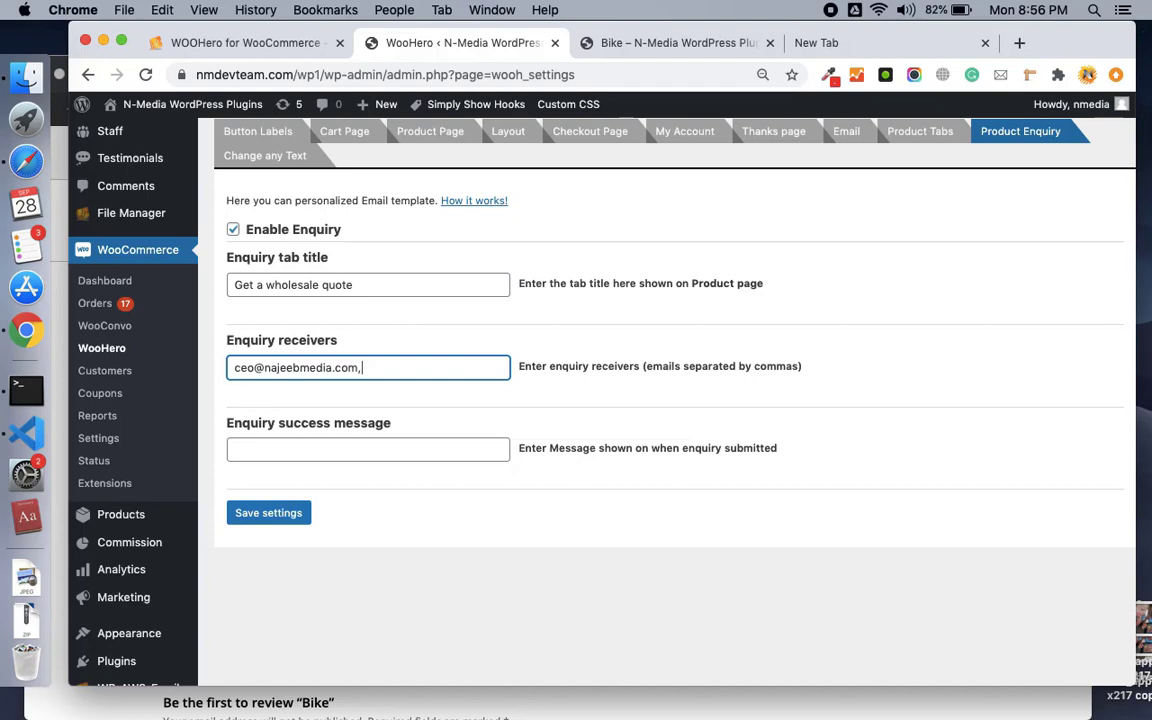
Enter the enquiry receiver e-mail and success message 'Thanks, we will get back to you soon', then save.
left_click(384, 452)
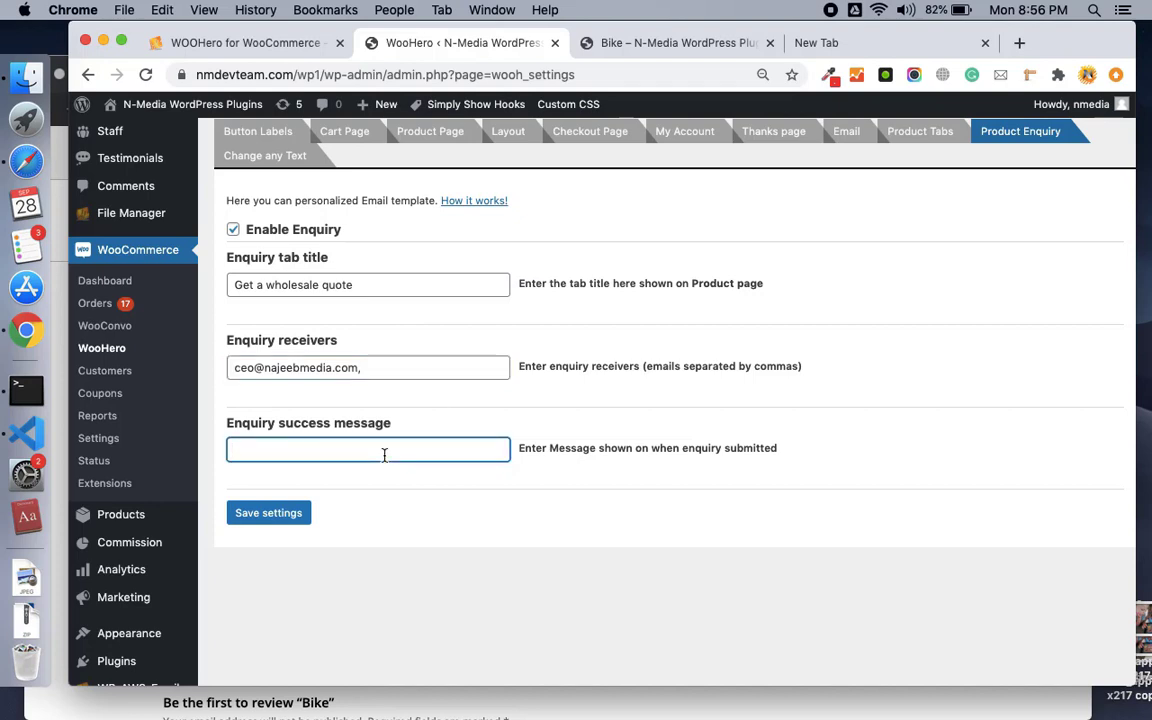
type("Thanks, we will get back to you soon.")
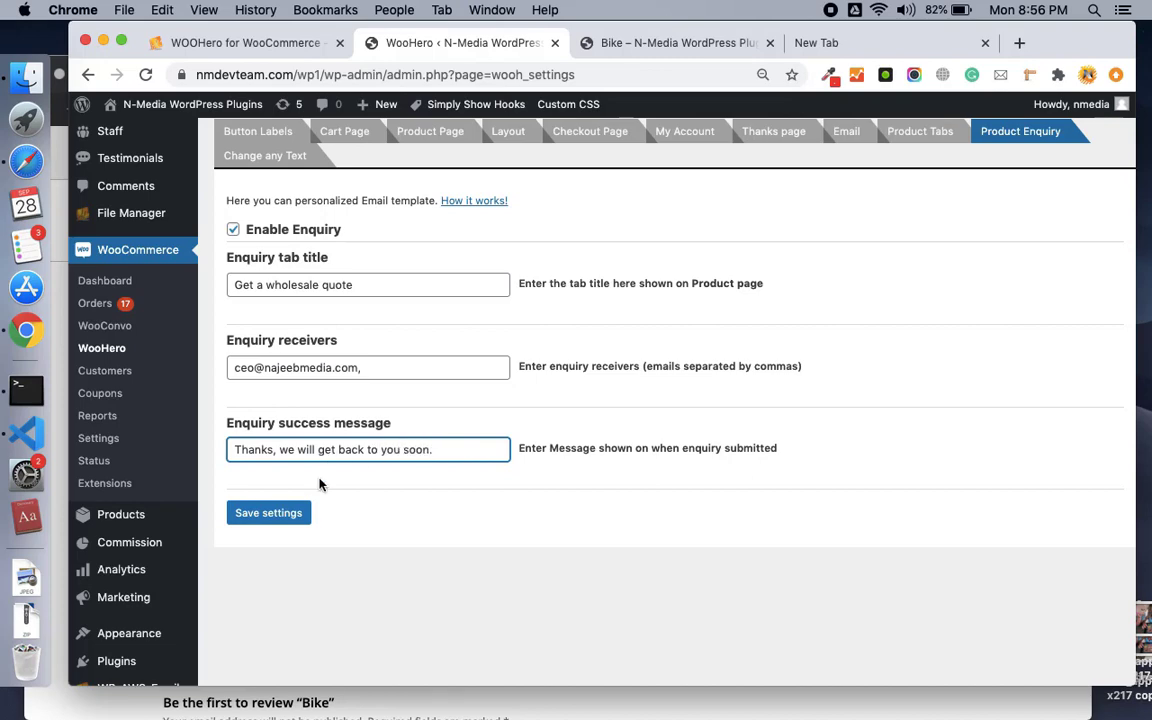
left_click(290, 513)
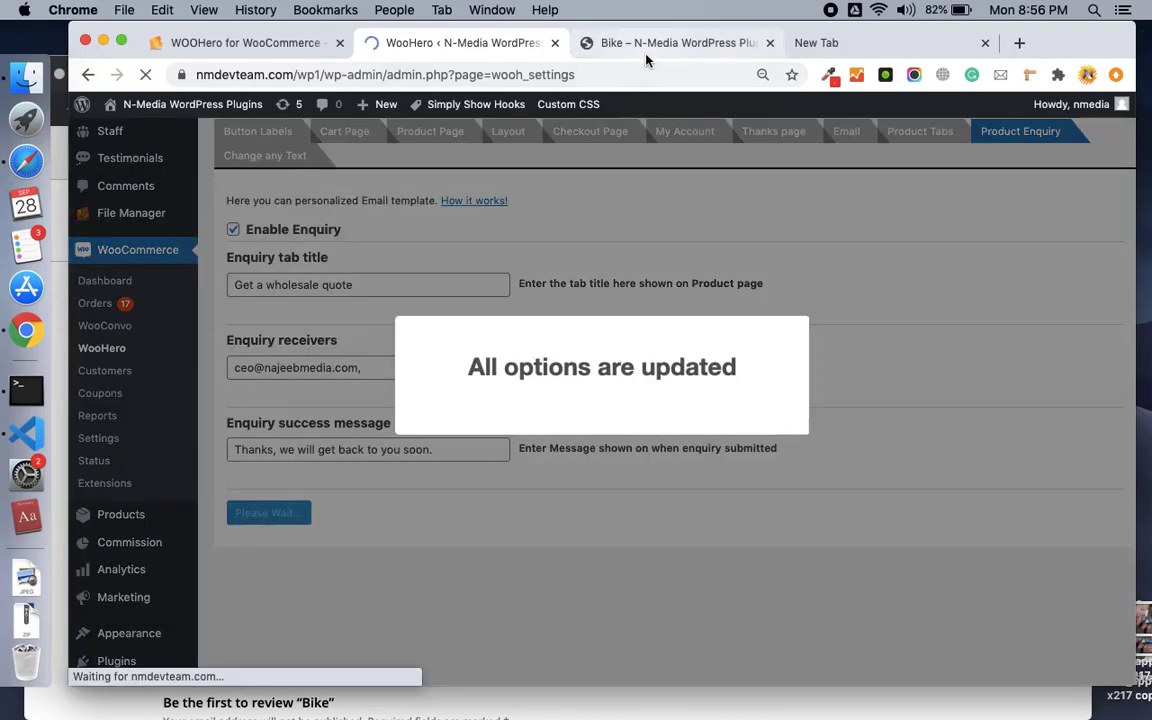
left_click(600, 43)
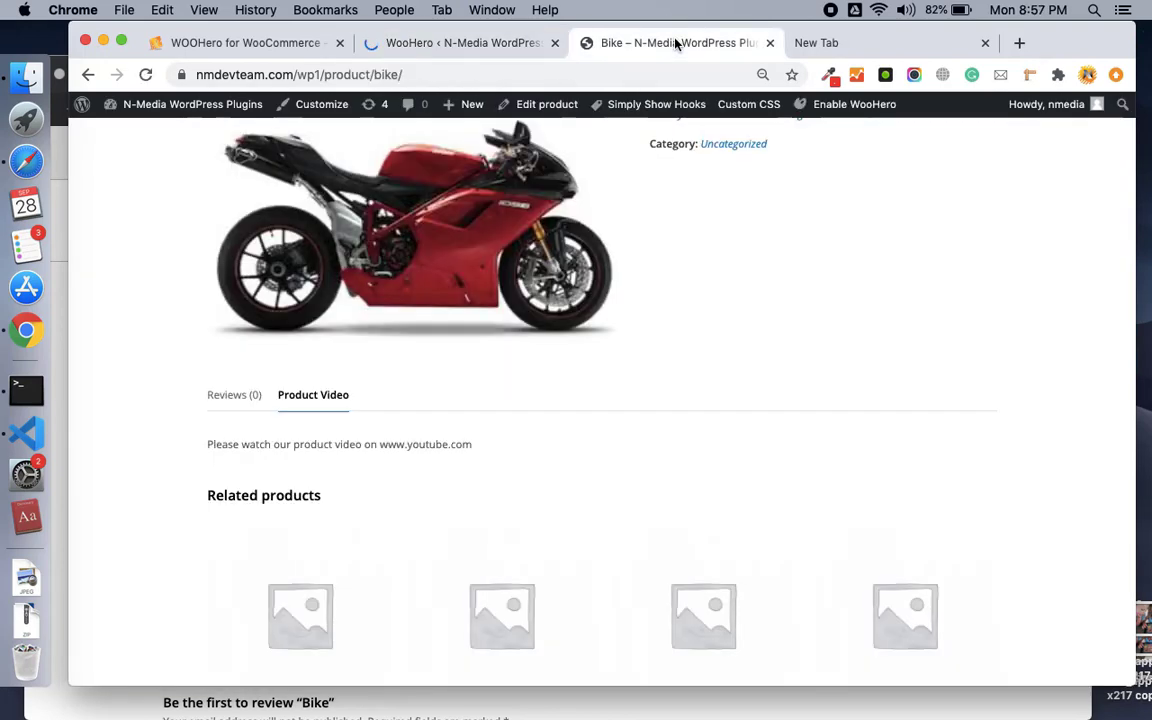
Reload the Bike product page and show the 'Get a wholesale quote' form.
left_click(145, 74)
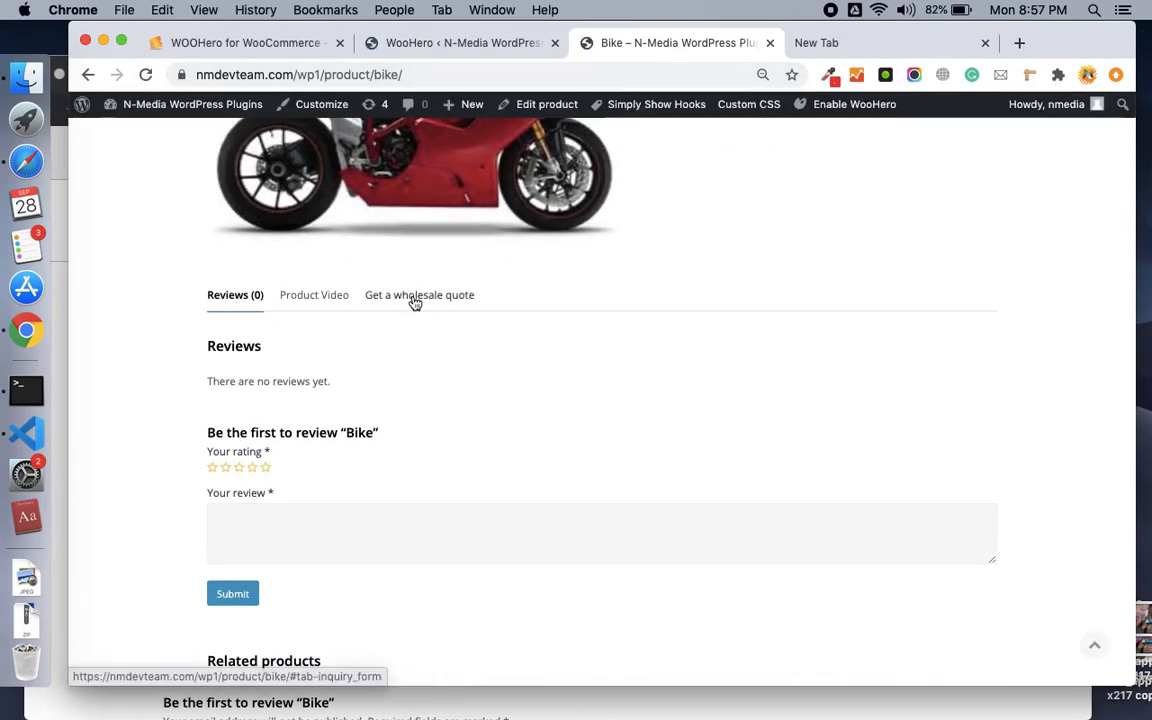
left_click(411, 298)
scroll(460, 410, "down", 2)
scroll(483, 404, "up", 1)
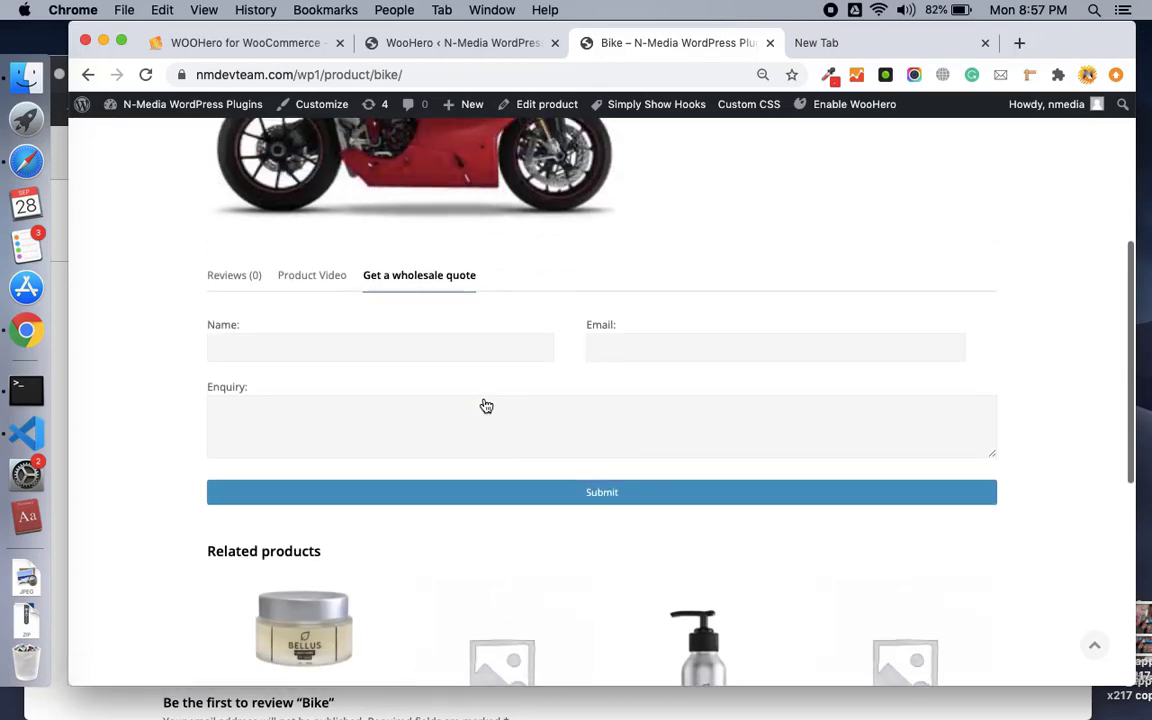
scroll(421, 347, "up", 3)
scroll(419, 345, "down", 1)
scroll(419, 345, "up", 1)
scroll(423, 354, "down", 2)
scroll(421, 352, "up", 1)
scroll(419, 352, "down", 2)
scroll(419, 352, "up", 2)
scroll(421, 351, "down", 1)
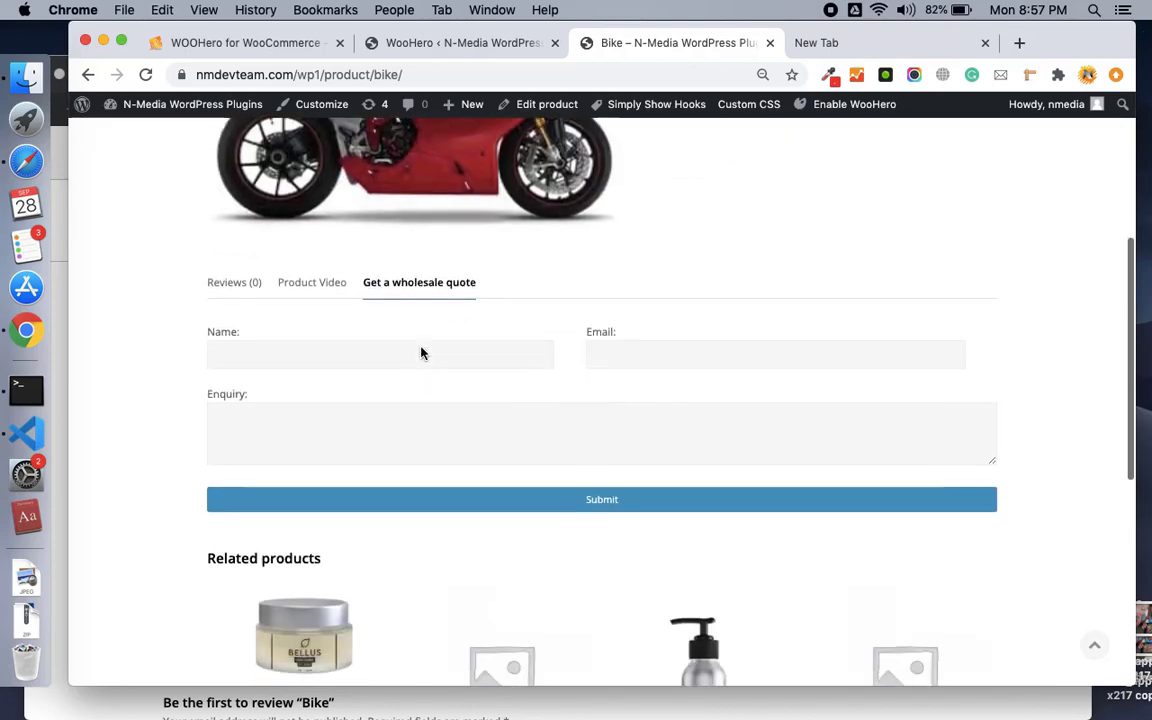
scroll(422, 345, "up", 5)
scroll(422, 353, "down", 3)
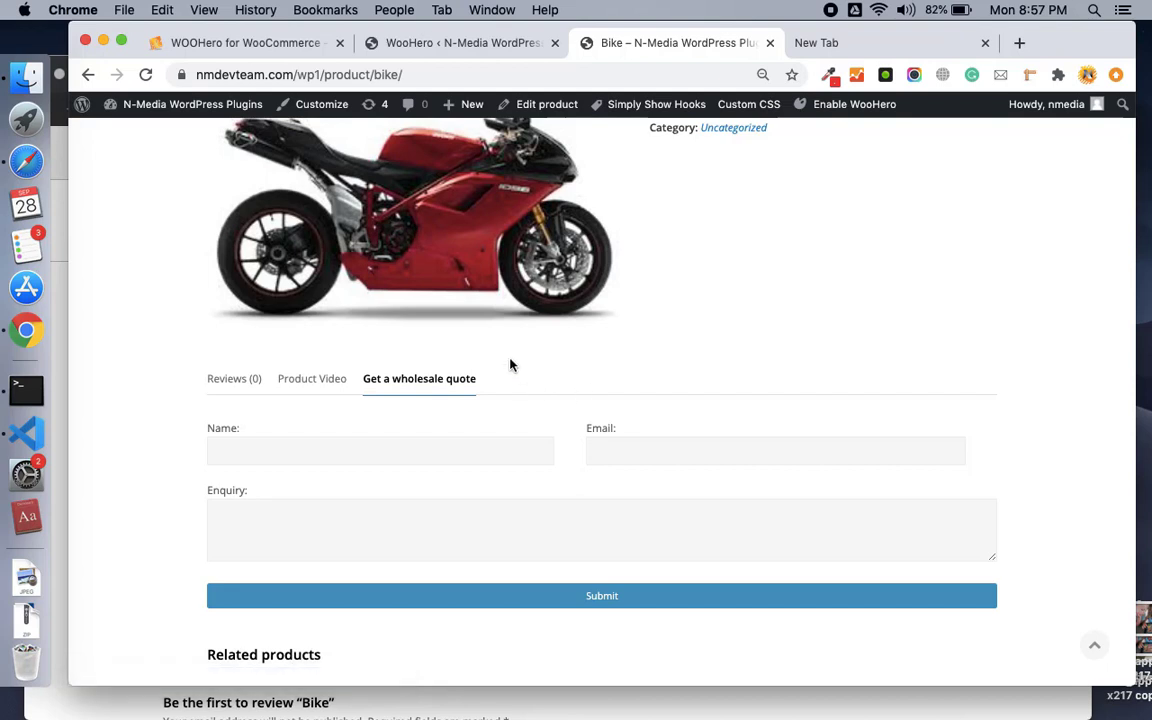
scroll(510, 365, "down", 2)
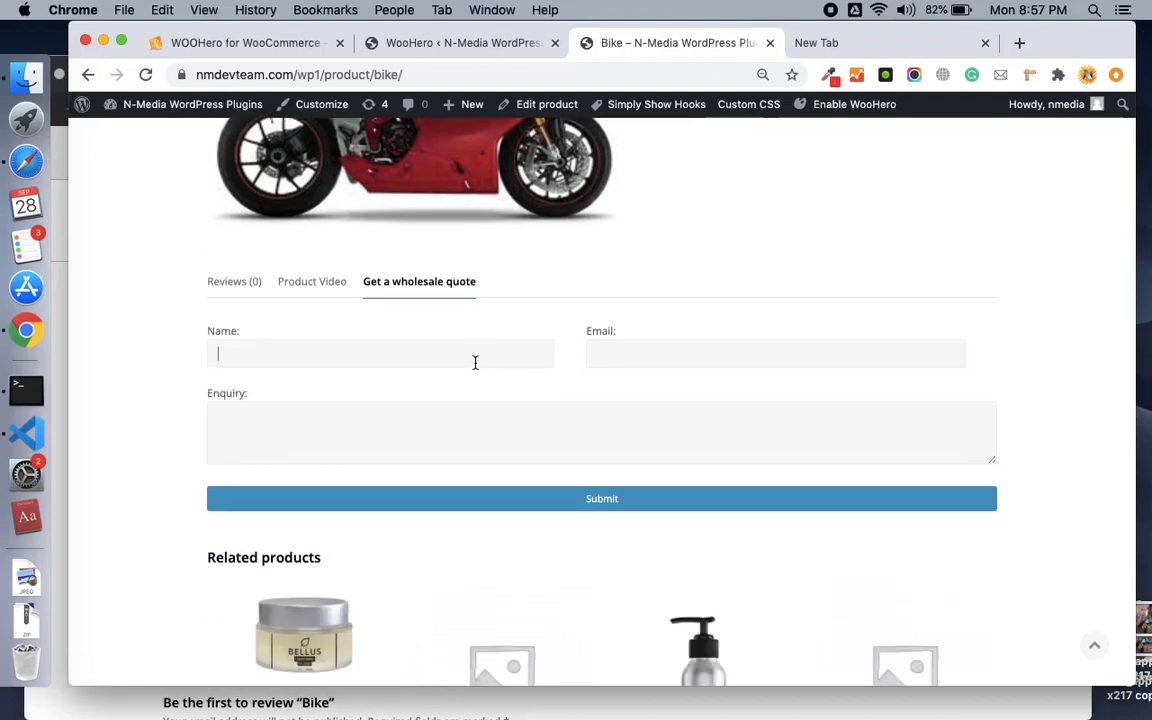
Submit a quote enquiry with a name, an e-mail and 'I want to see this', which returns Failed!
left_click(475, 362)
type("Jame")
left_click(775, 354)
type("jame")
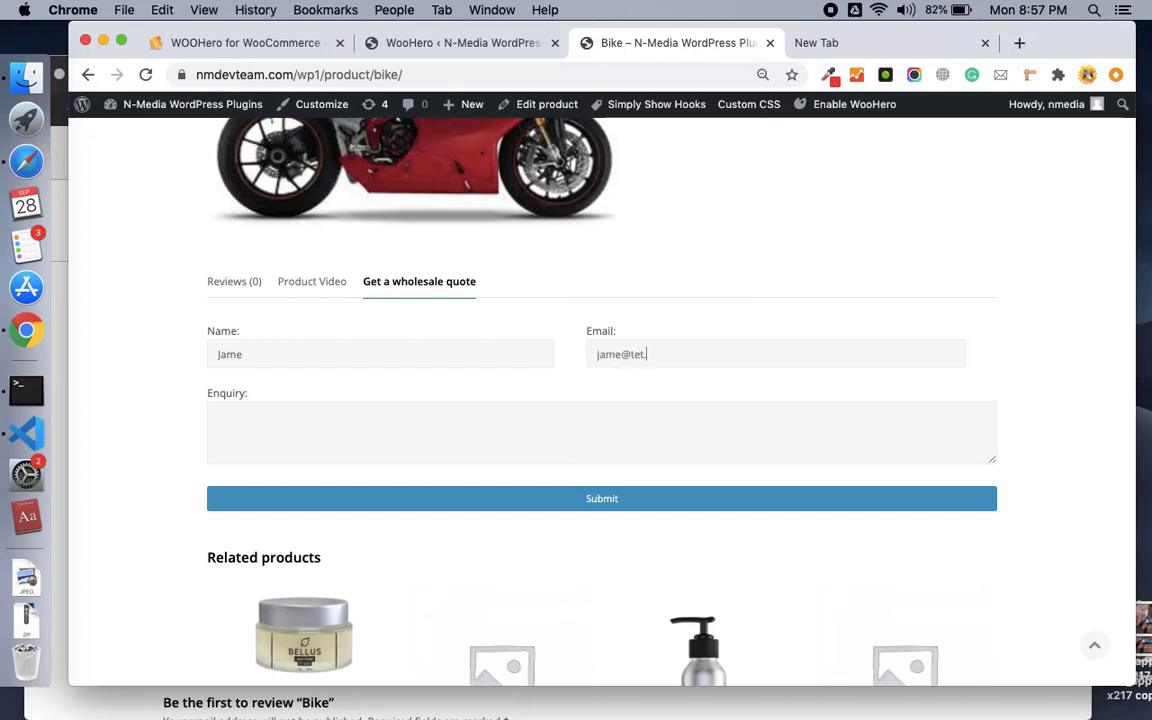
type("@testemaI want to see this.")
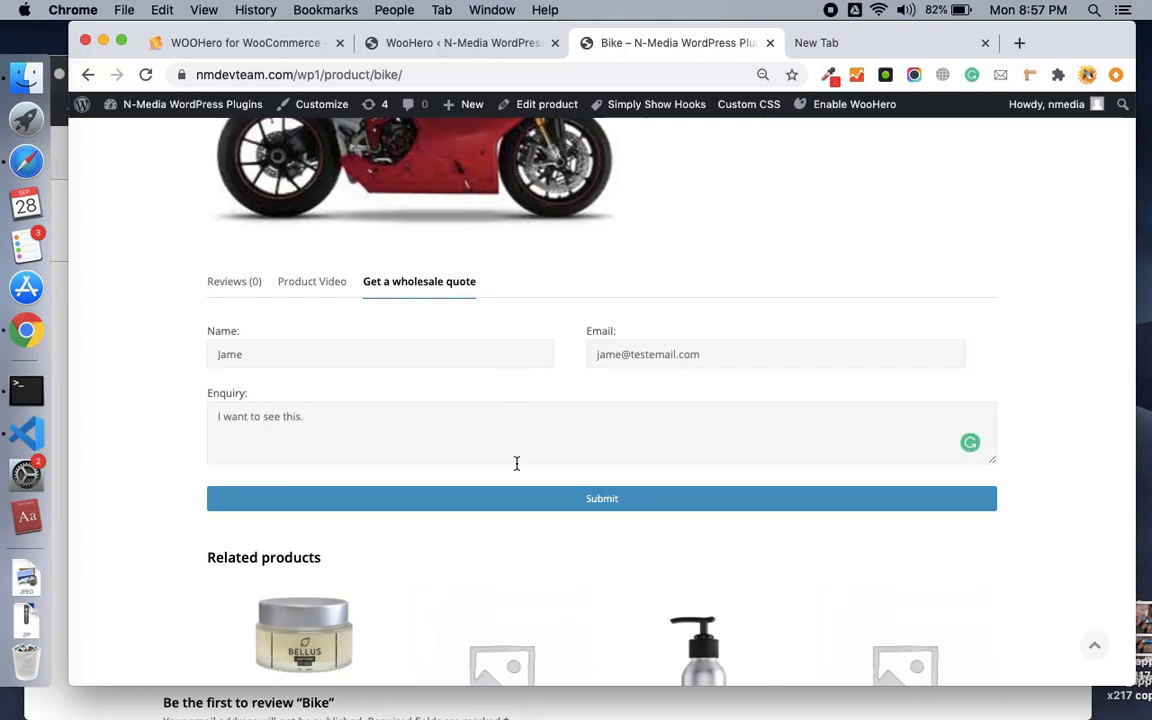
left_click(497, 502)
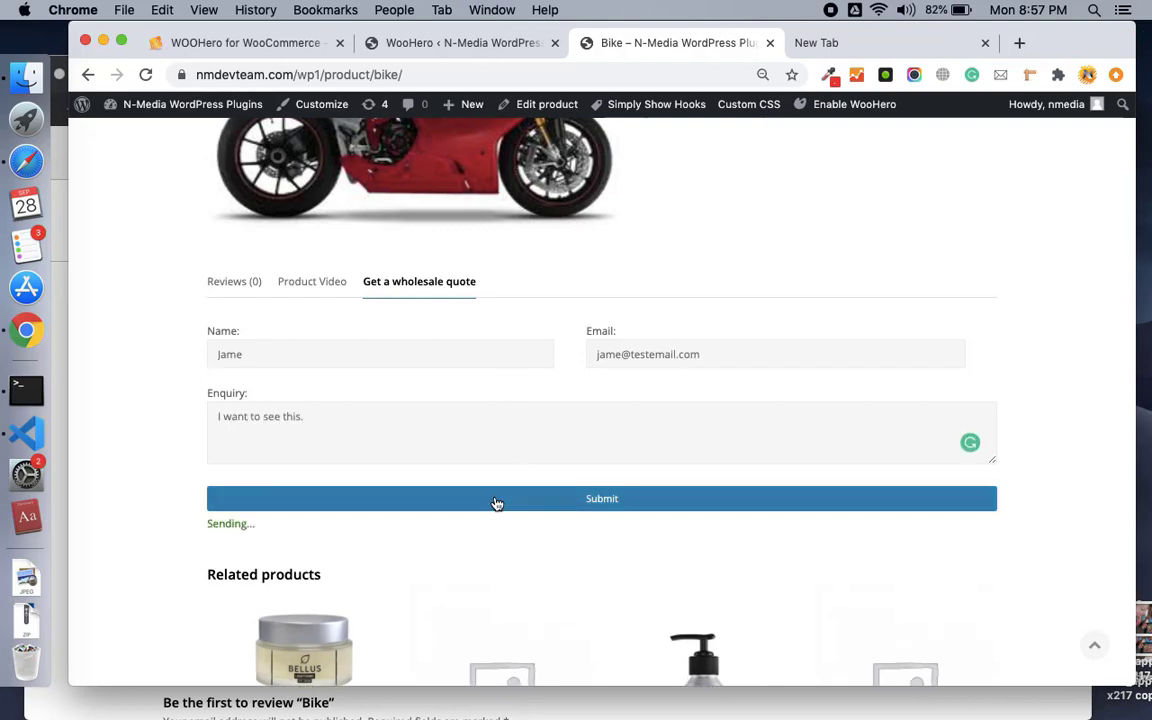
scroll(355, 500, "down", 2)
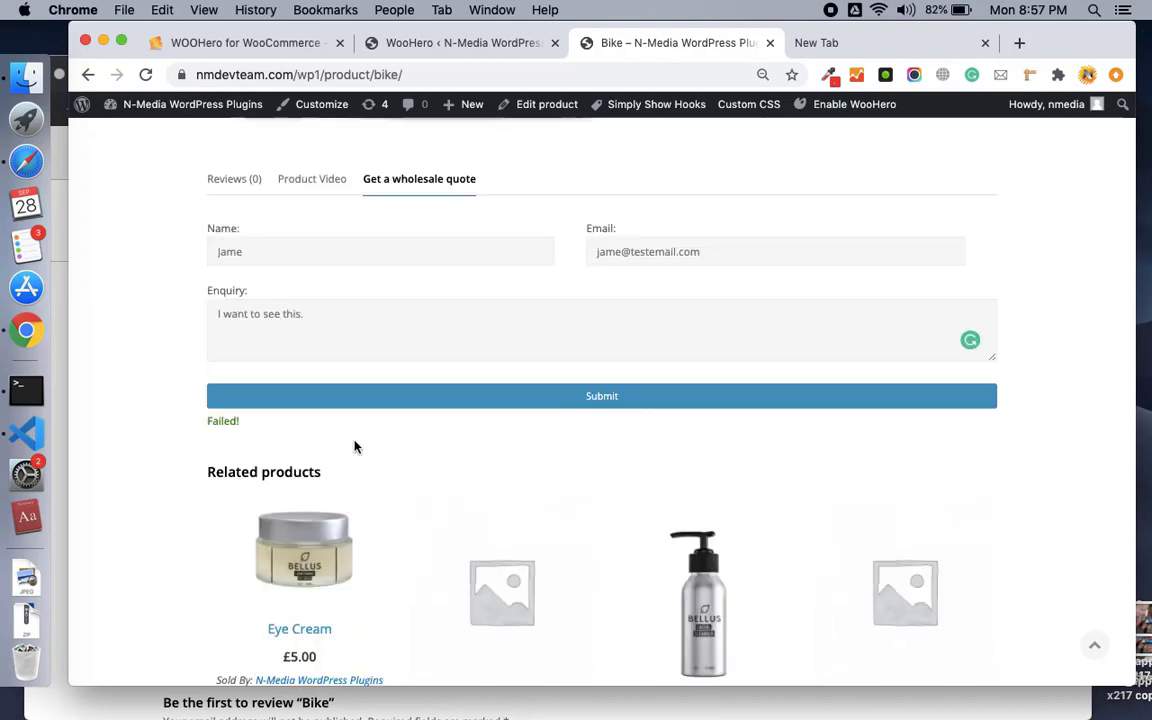
scroll(275, 380, "up", 2)
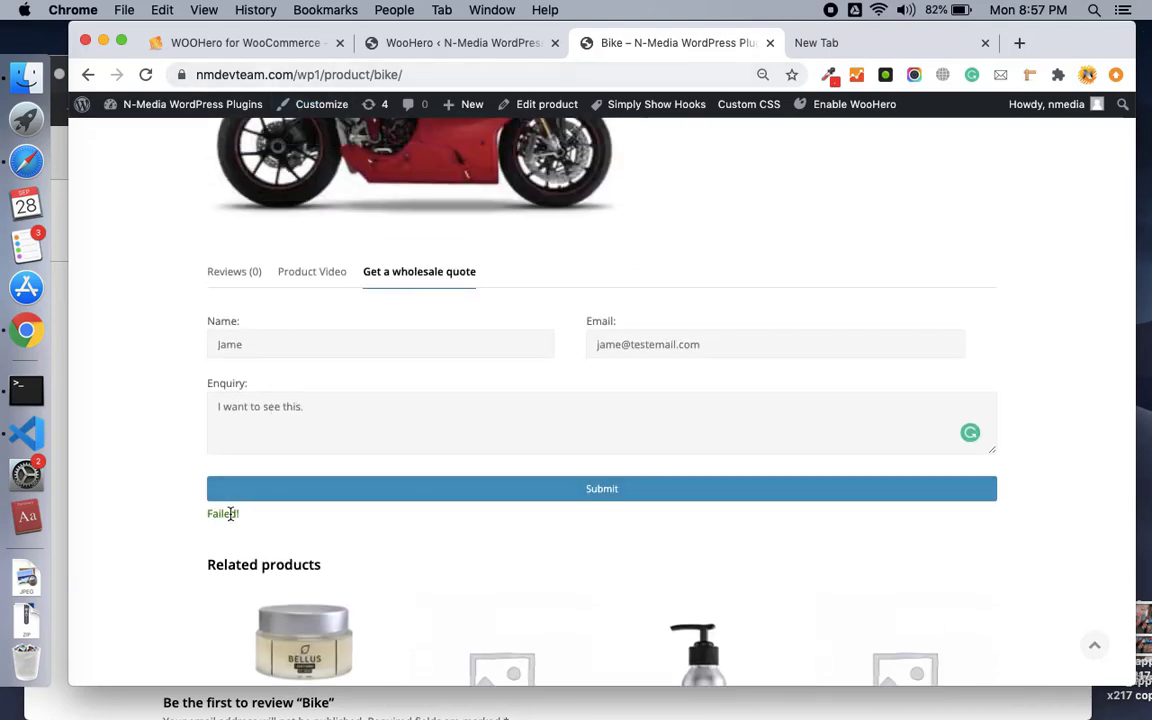
scroll(334, 345, "up", 2)
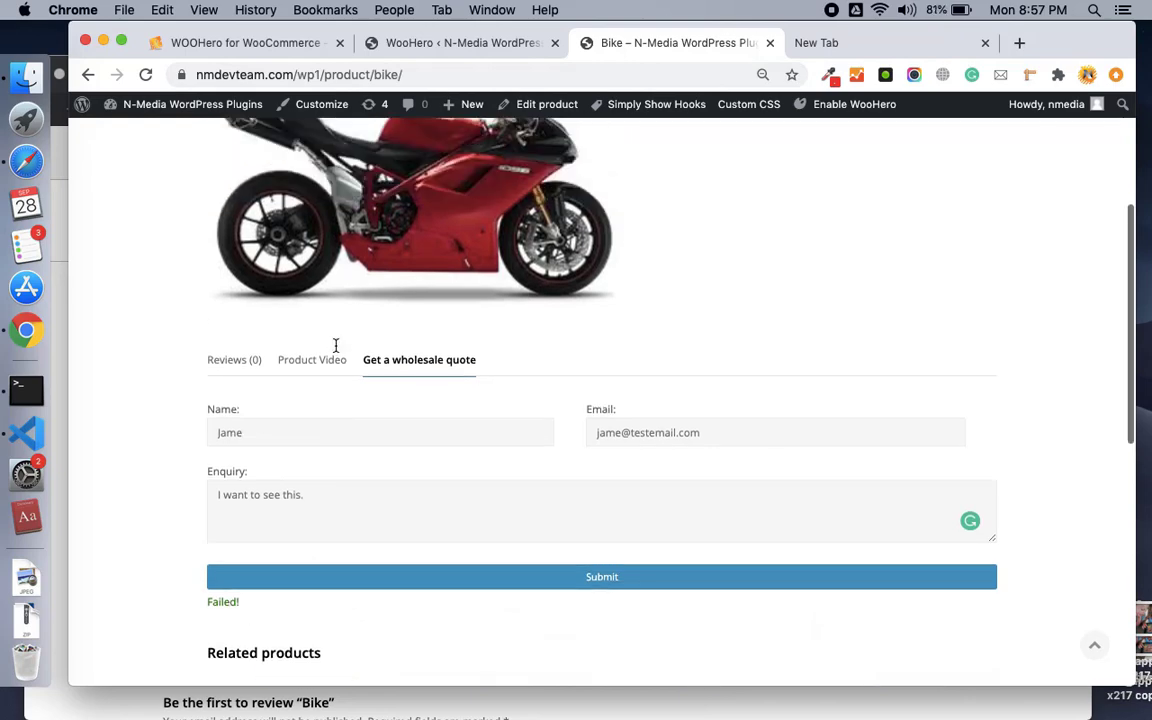
scroll(336, 345, "down", 2)
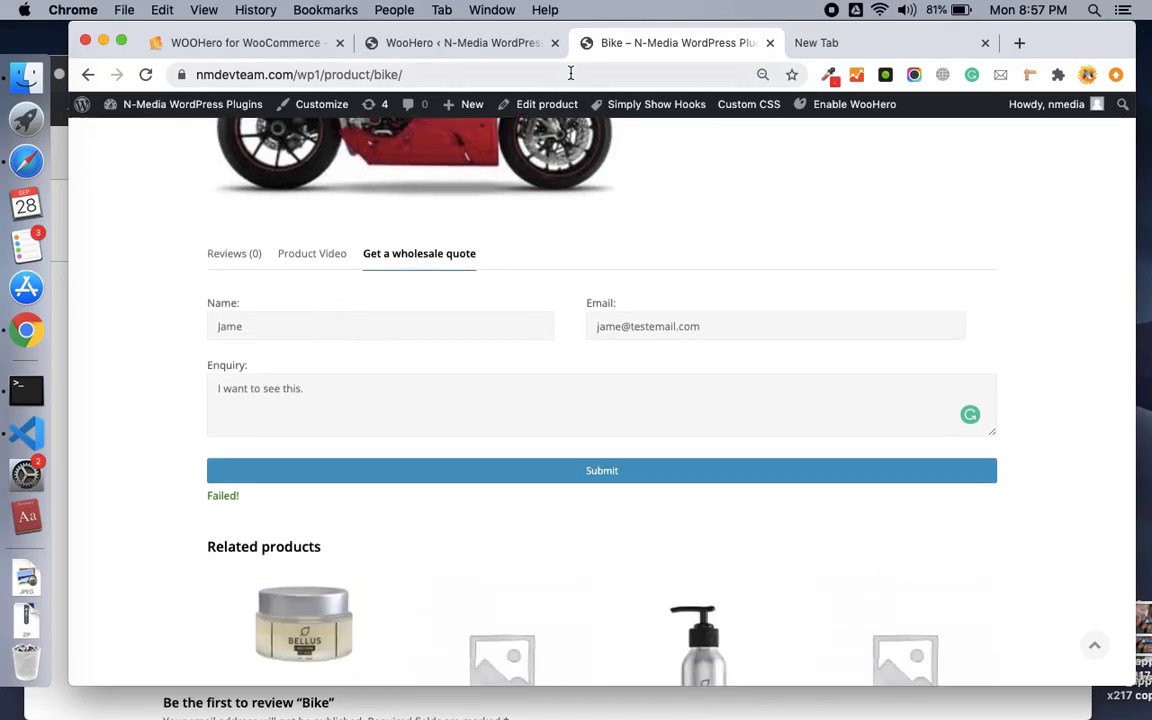
Open WooHero's Change any Text settings and focus the replacement textarea.
left_click(519, 51)
scroll(527, 340, "up", 1)
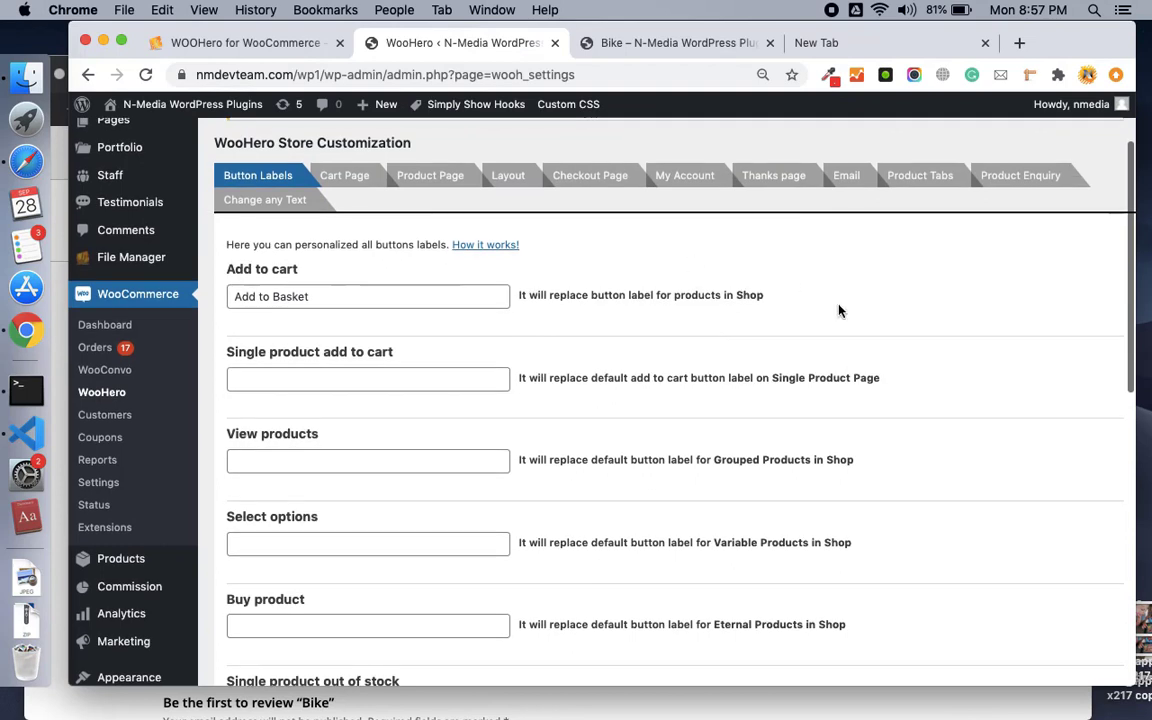
left_click(301, 205)
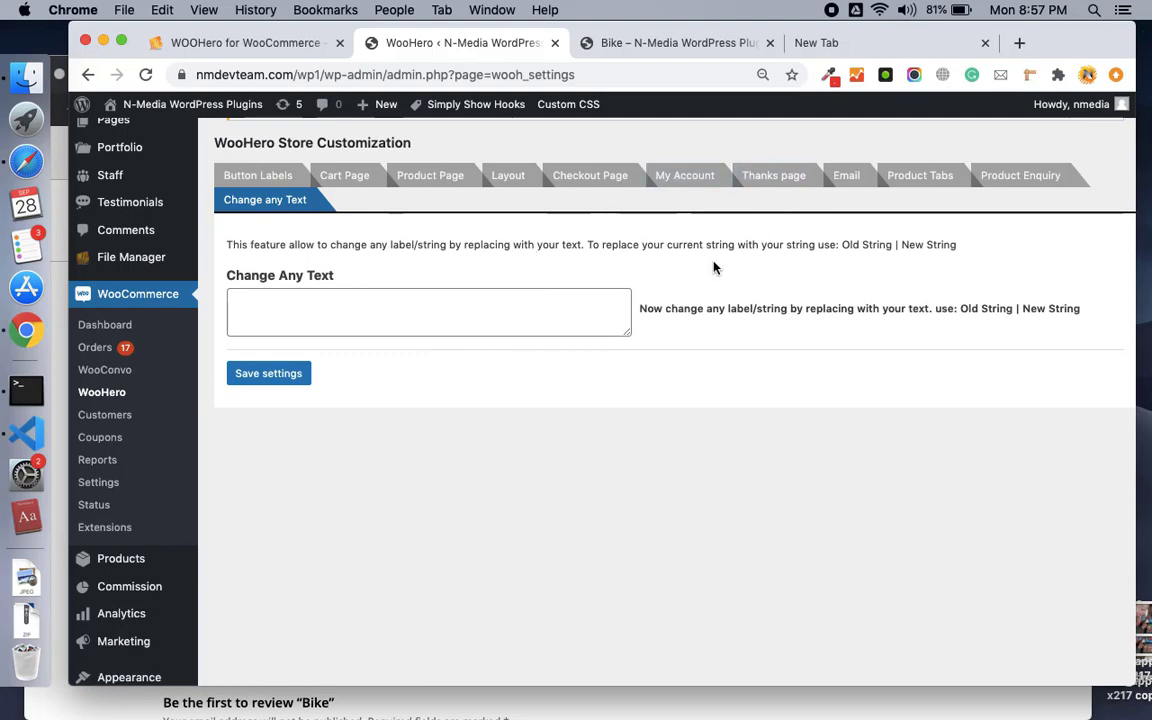
scroll(660, 250, "up", 1)
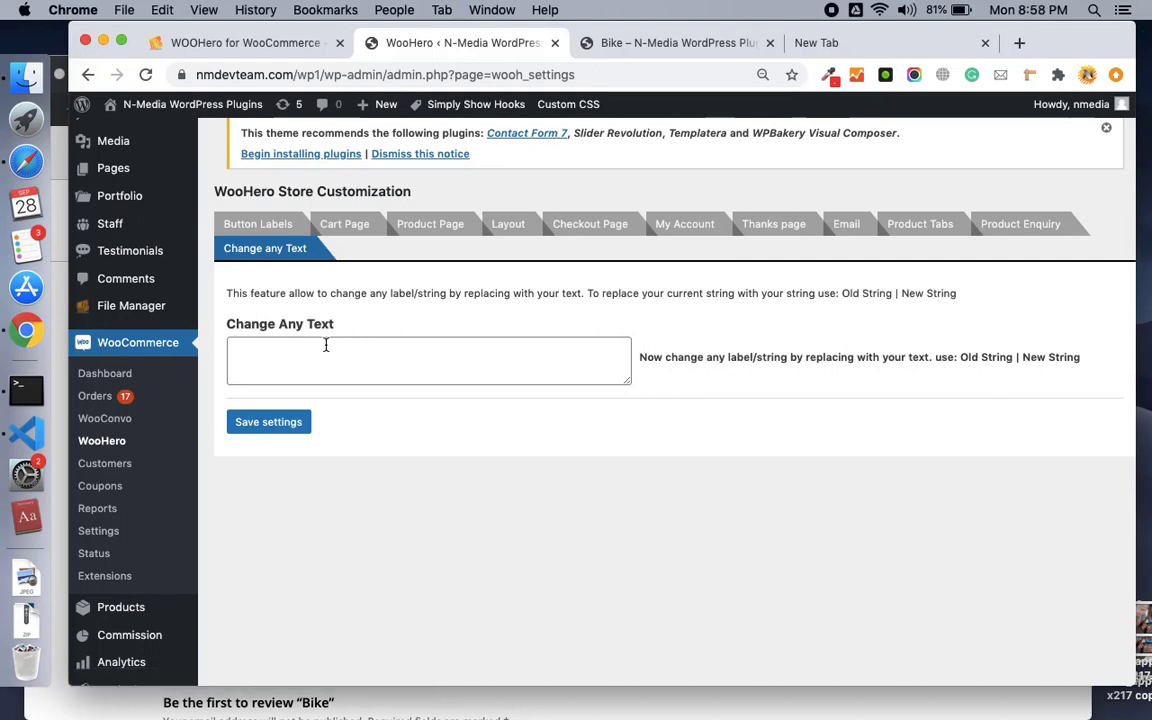
left_click(364, 374)
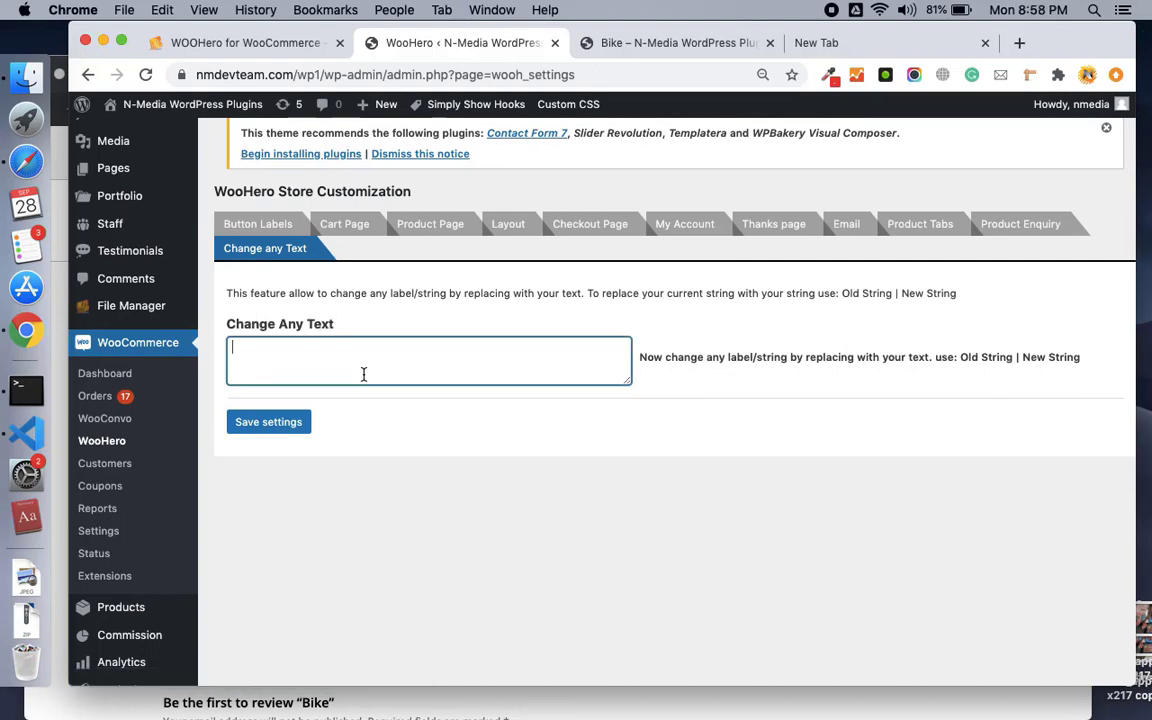
Return to the Bike product page in the storefront tab.
left_click(705, 45)
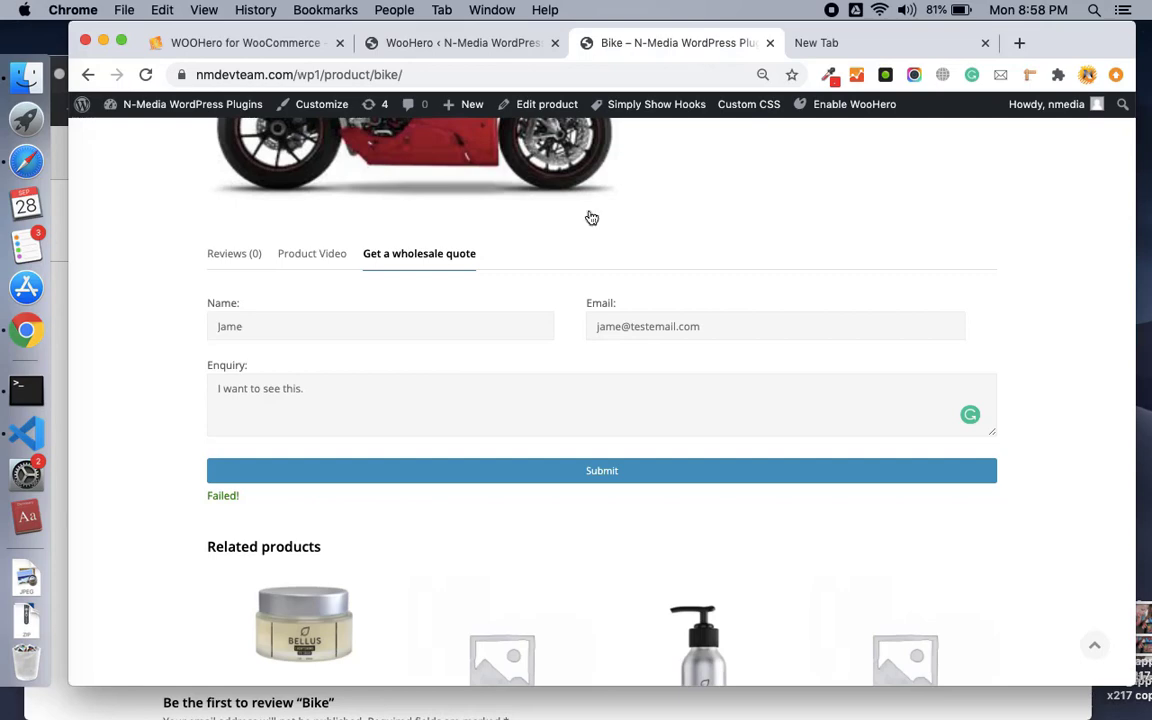
scroll(510, 366, "up", 3)
scroll(512, 367, "up", 2)
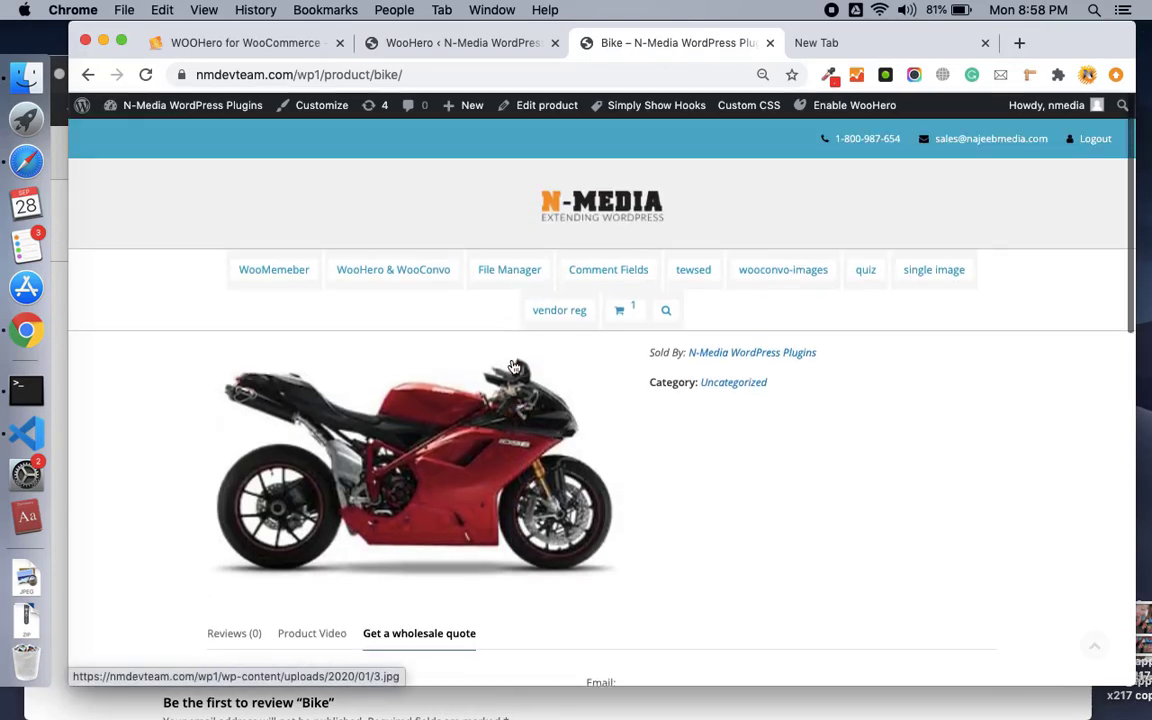
scroll(512, 367, "down", 5)
Go to the checkout page and select the 'Additional information' heading to copy it.
left_click(512, 367)
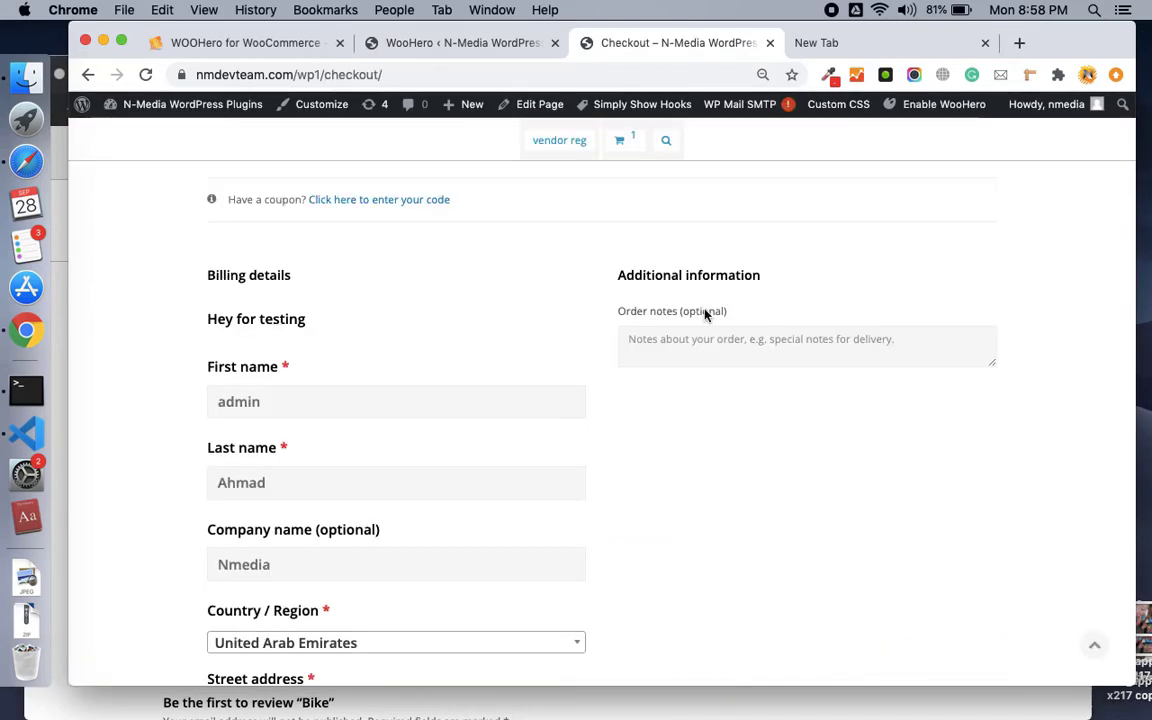
left_click(620, 270)
left_click_drag(782, 266, 762, 297)
key("super+c")
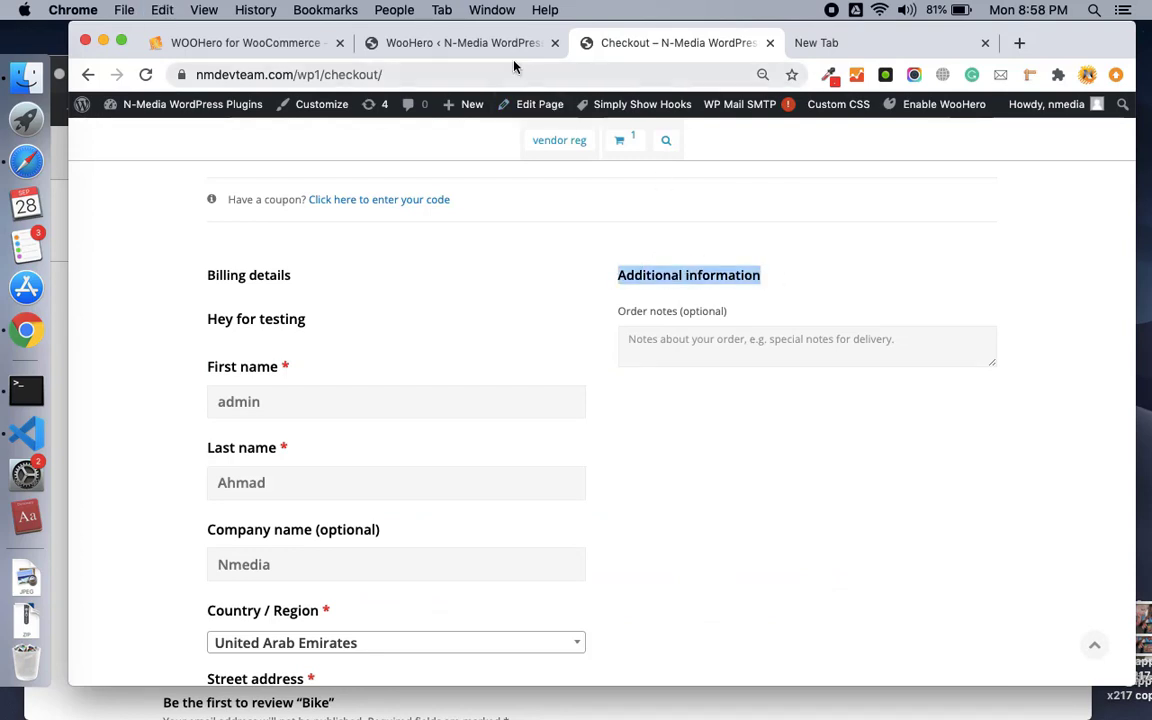
Save the Change any Text rule 'Additional information|More Information'.
left_click(456, 42)
left_click(357, 346)
key("super+v")
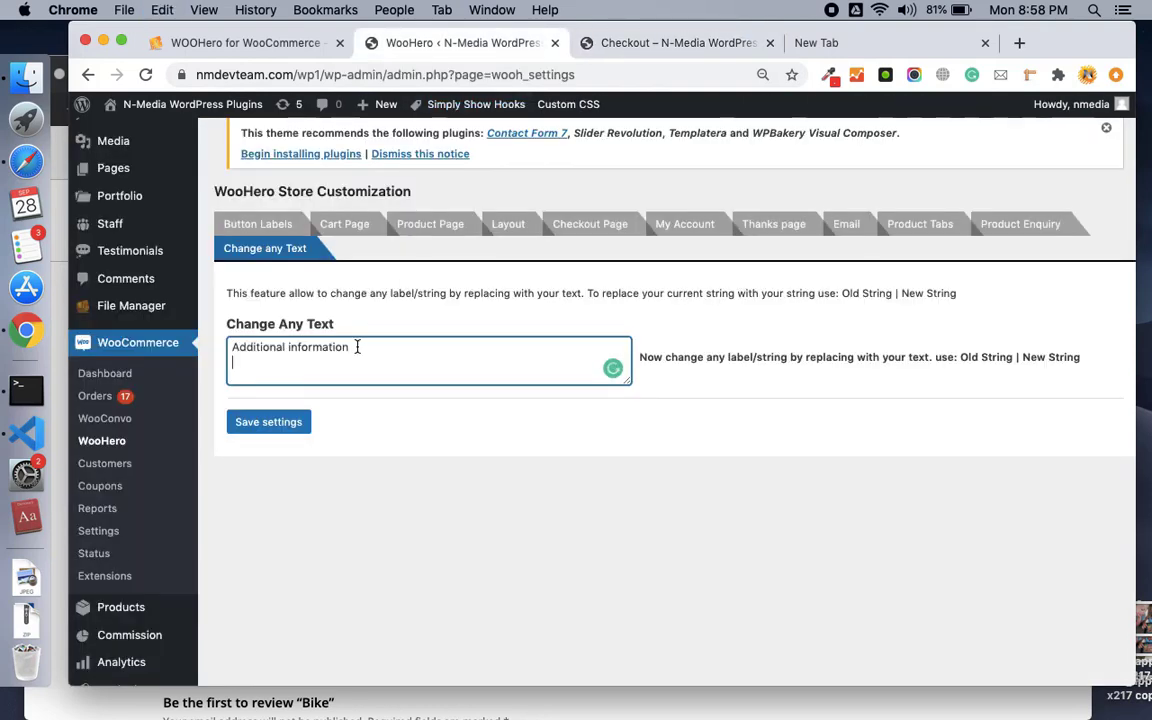
key("BackSpace")
type("|More Information")
left_click(272, 421)
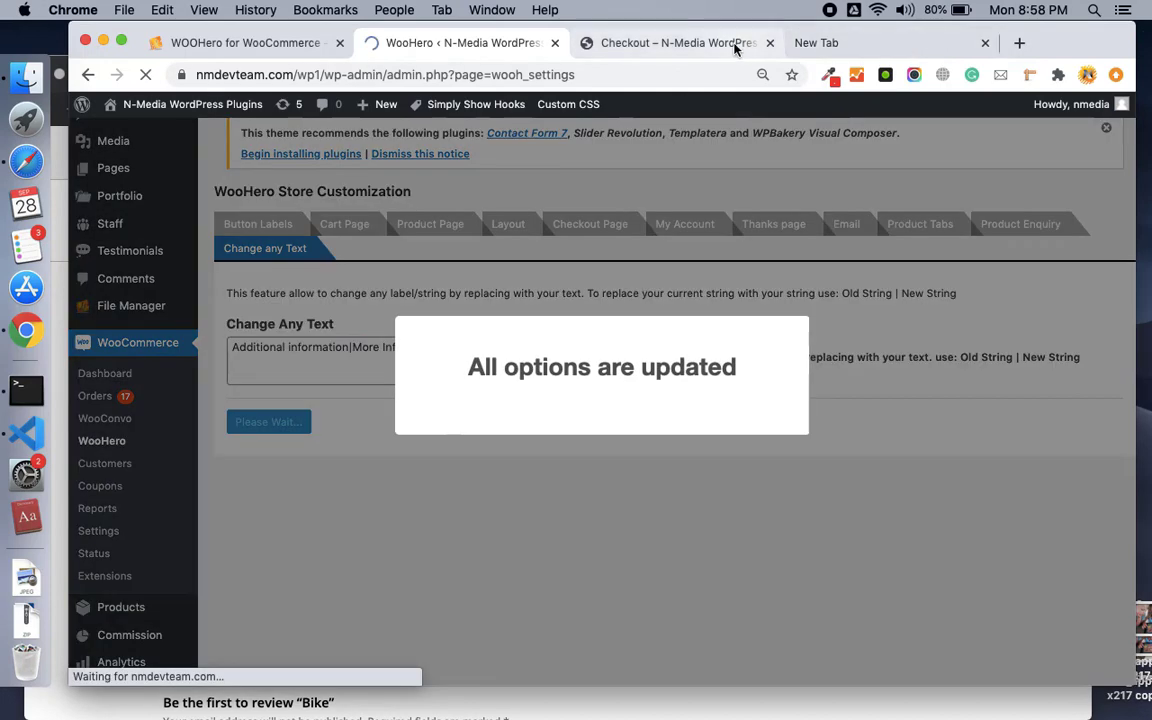
left_click(678, 43)
Reload the checkout and confirm the heading now reads 'More Information'.
left_click(146, 75)
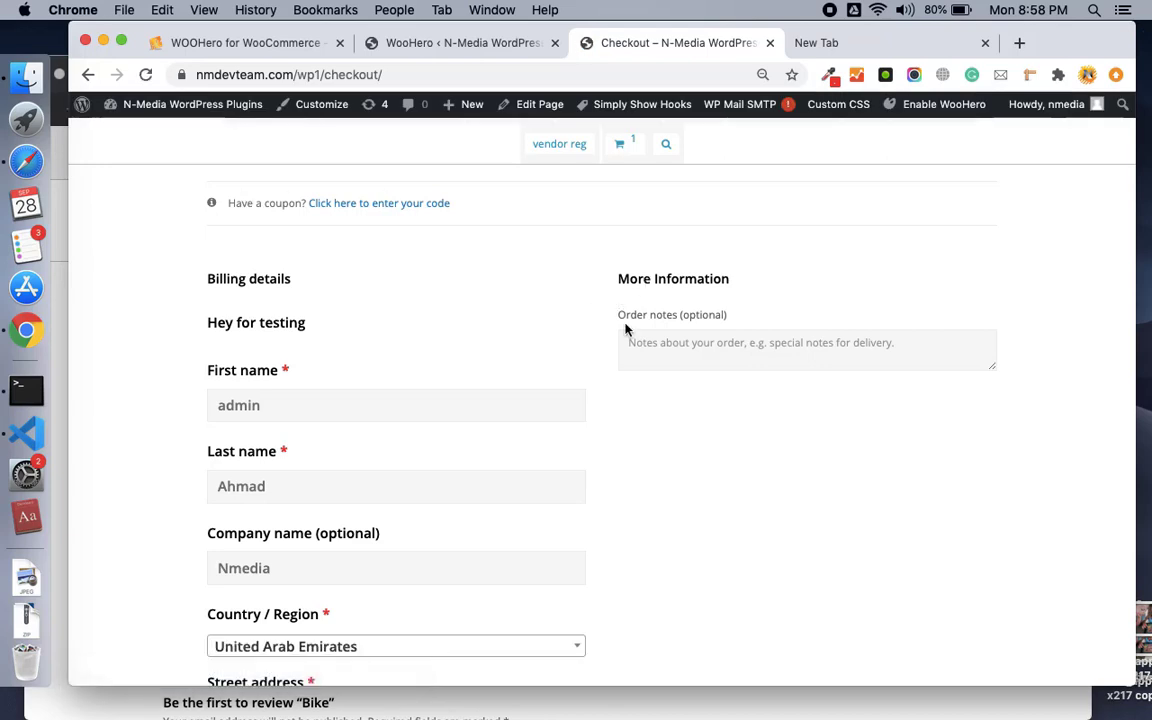
triple_click(634, 274)
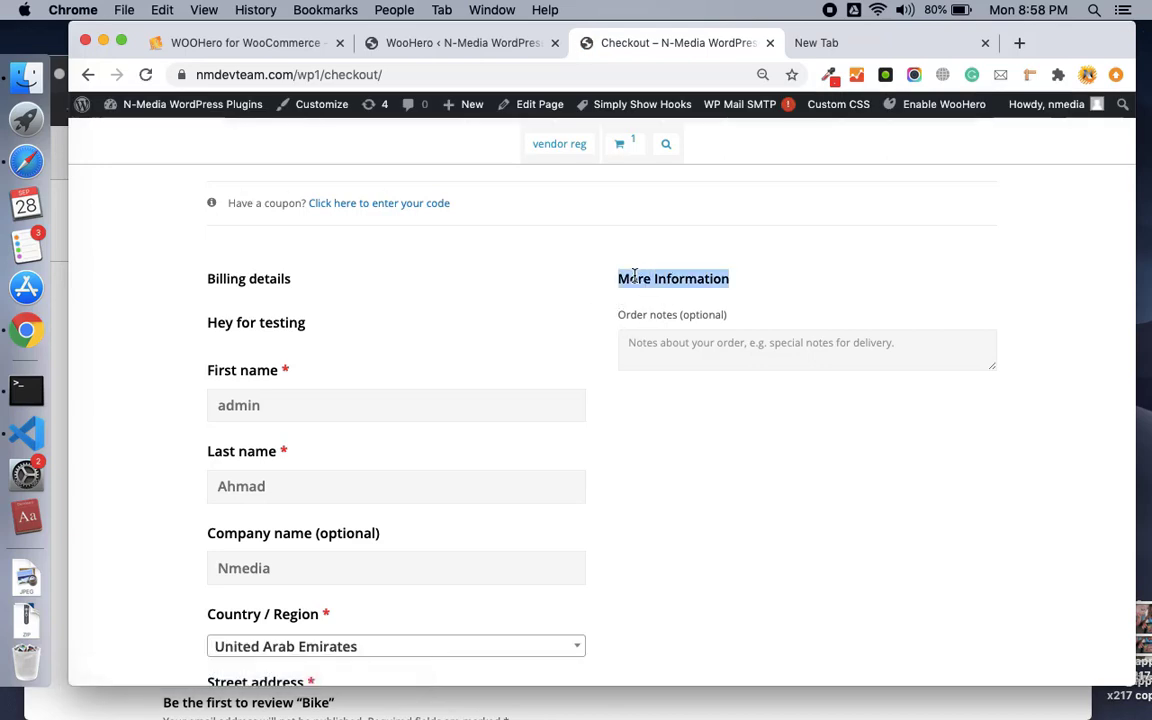
scroll(427, 378, "down", 4)
scroll(280, 249, "up", 1)
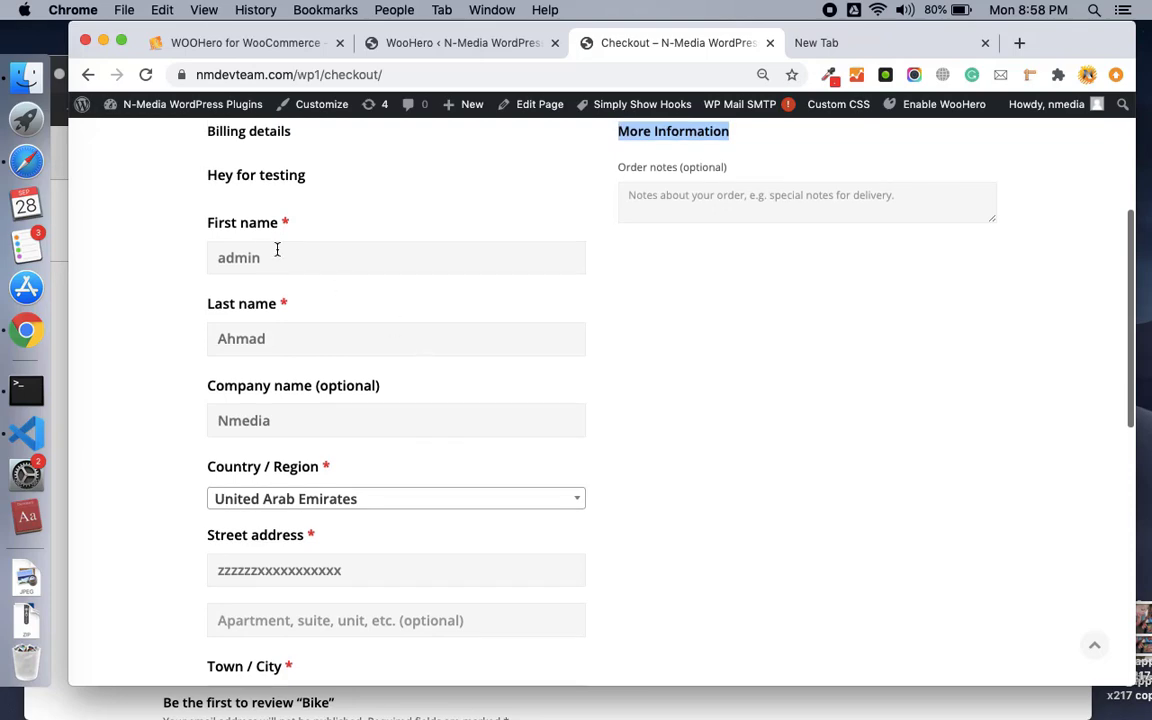
scroll(249, 419, "down", 10)
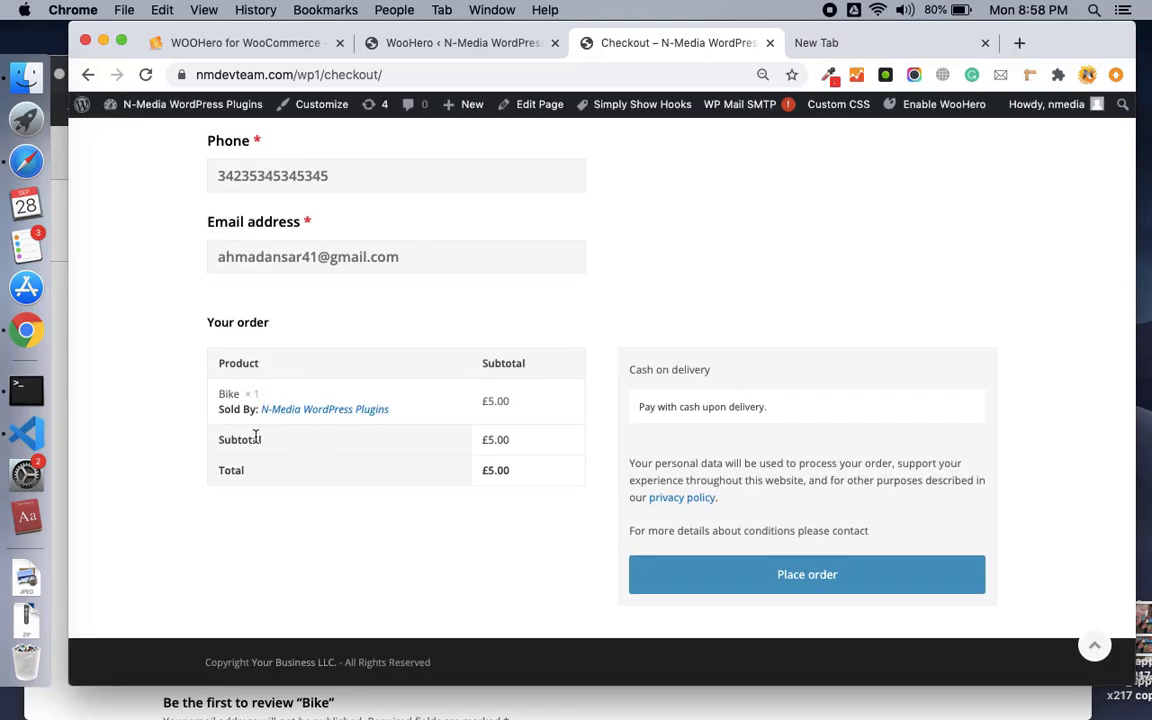
scroll(255, 437, "up", 10)
scroll(255, 437, "up", 6)
Open the cart page and copy its 'Cart totals' heading.
mouse_move(386, 273)
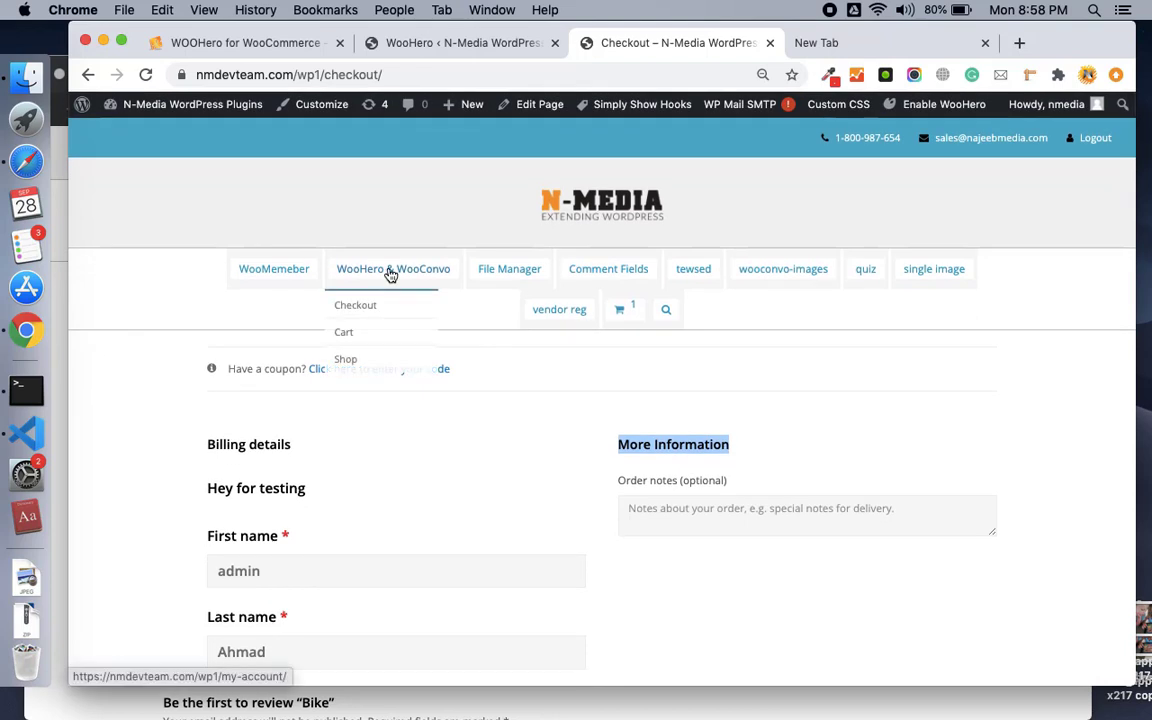
left_click(352, 336)
scroll(558, 383, "down", 2)
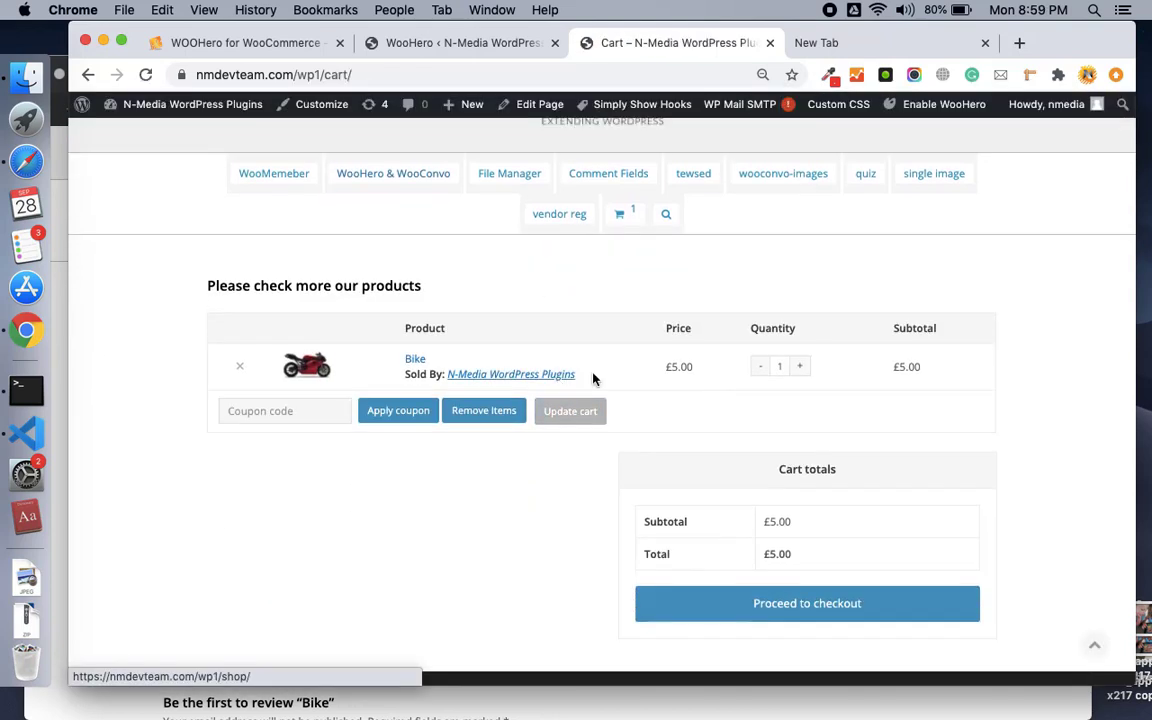
double_click(918, 330)
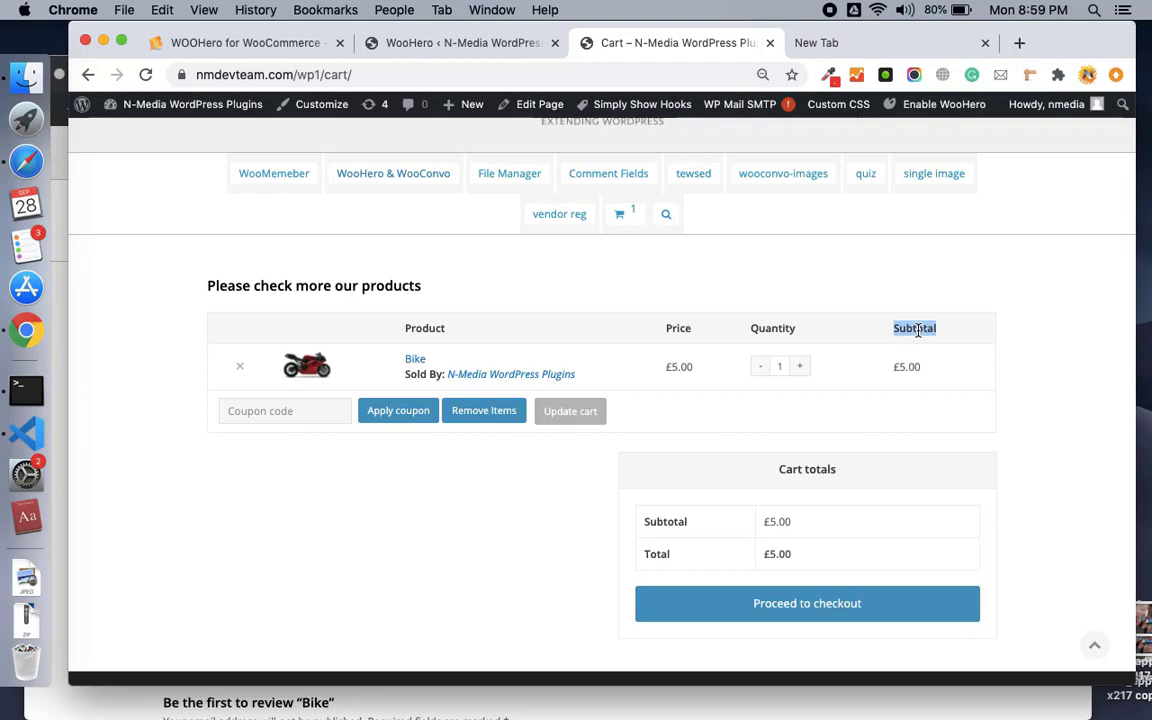
triple_click(793, 470)
key("super+c")
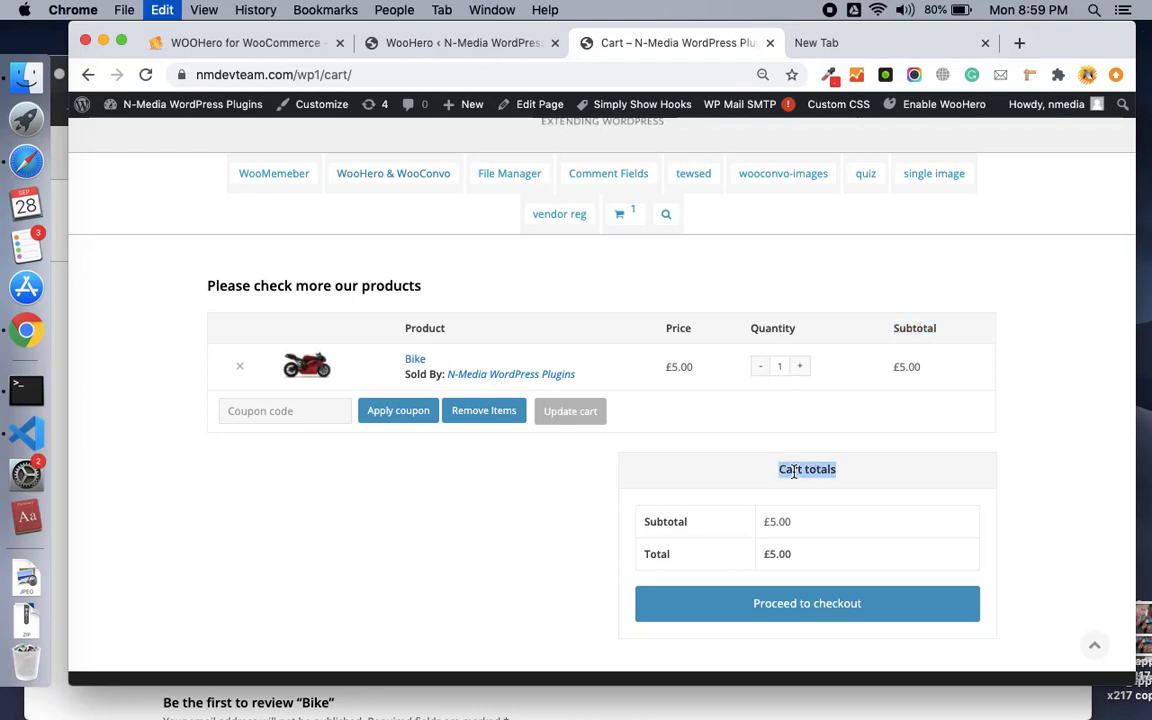
left_click(422, 45)
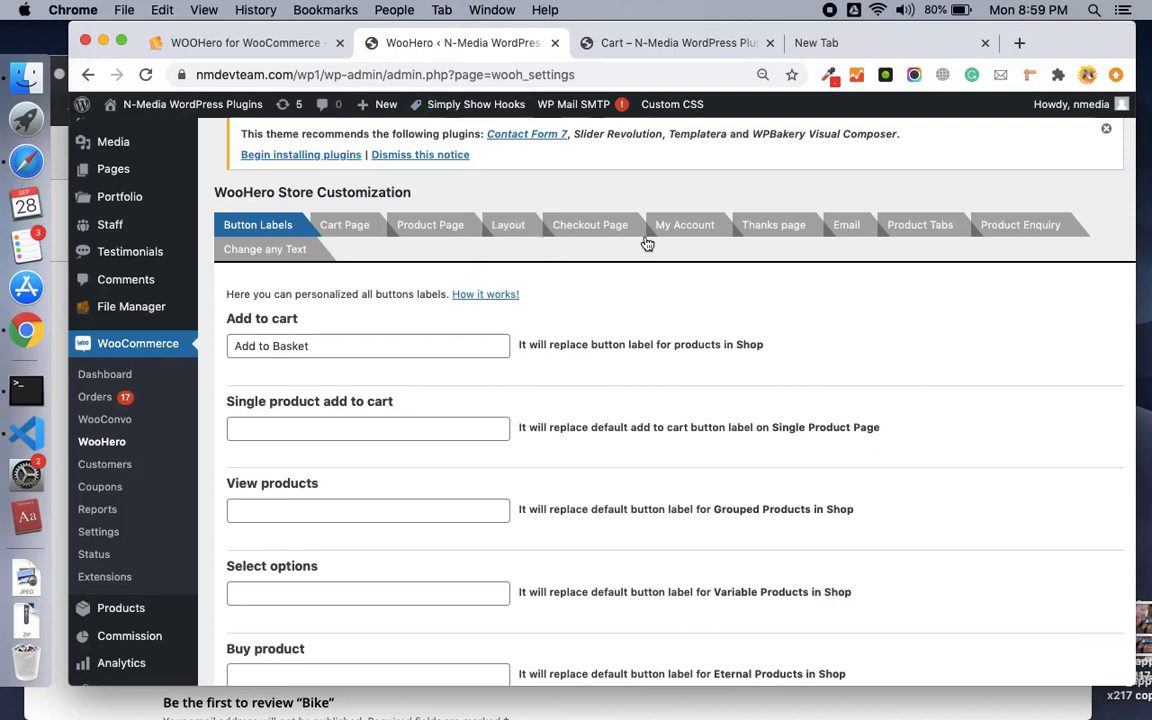
Add 'Cart totals|Cart Sum' as a new line in Change any Text and save it.
left_click(290, 256)
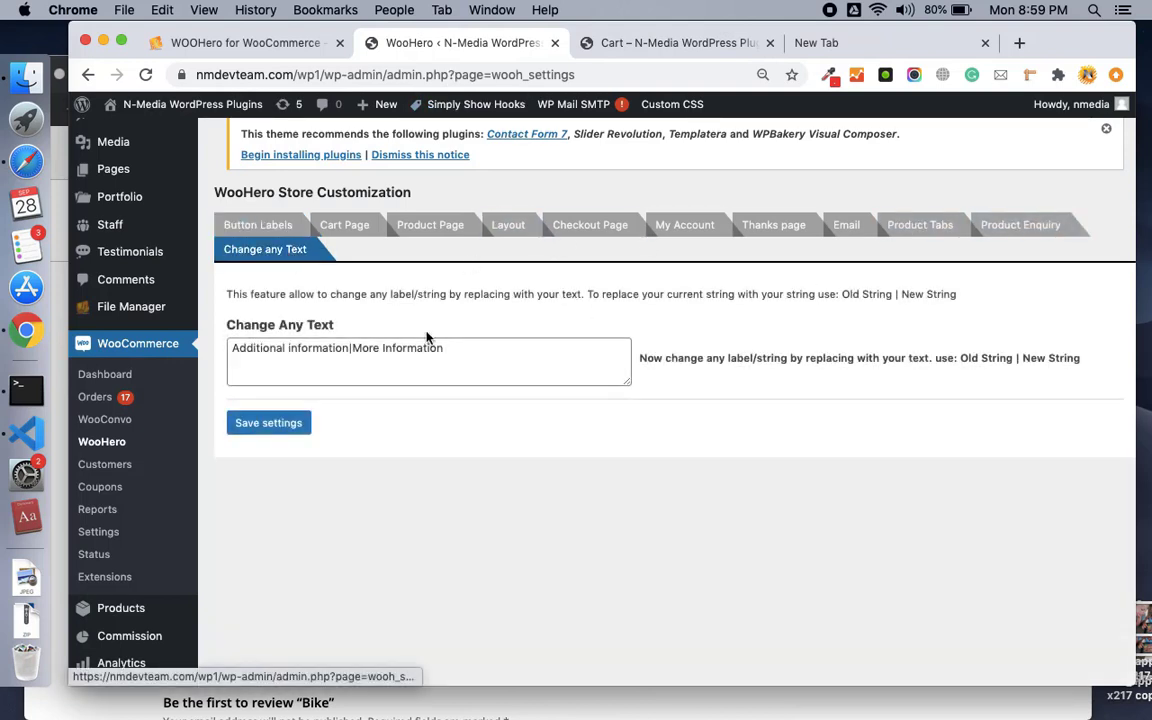
left_click(489, 347)
key("Return")
key("super+v")
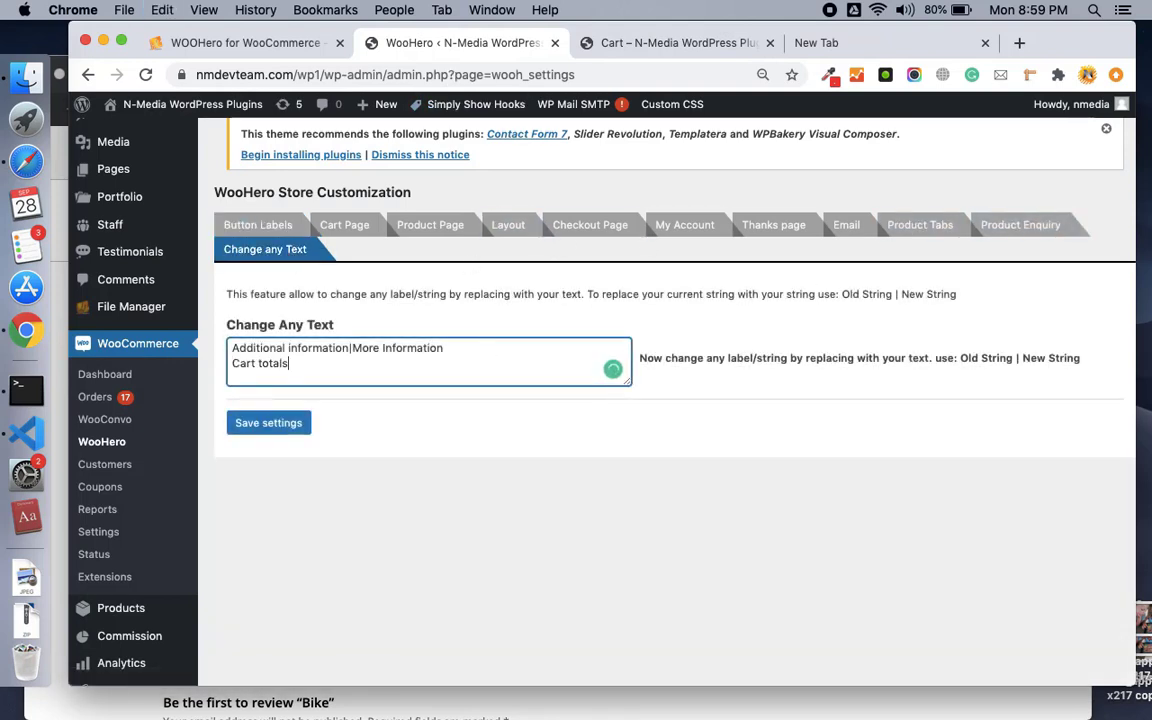
type("|Cart Sum")
left_click(272, 426)
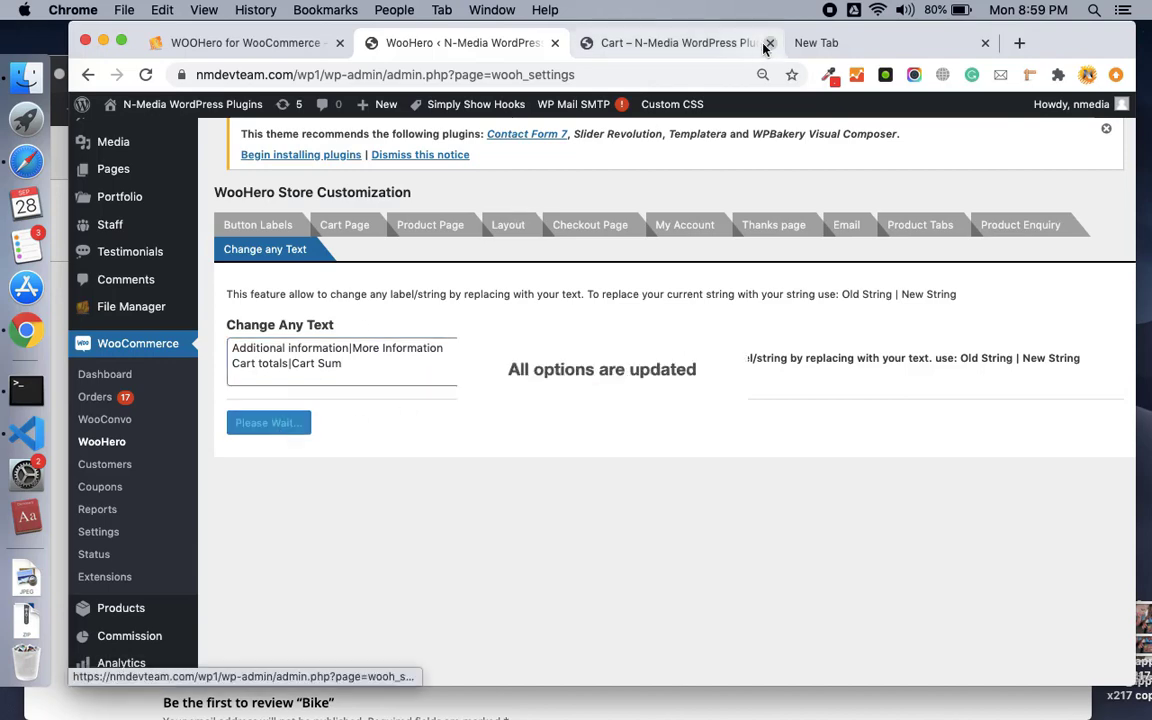
left_click(654, 42)
Reload the cart and check that its totals heading reads 'Cart Sum'.
left_click(146, 76)
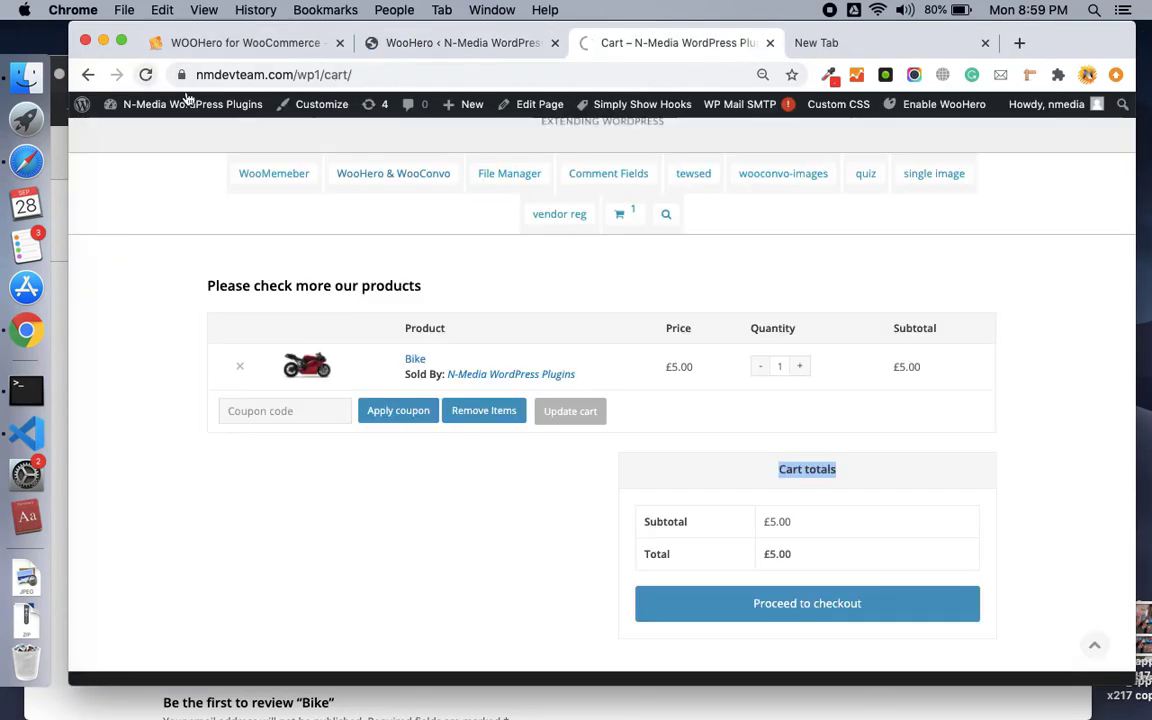
triple_click(809, 479)
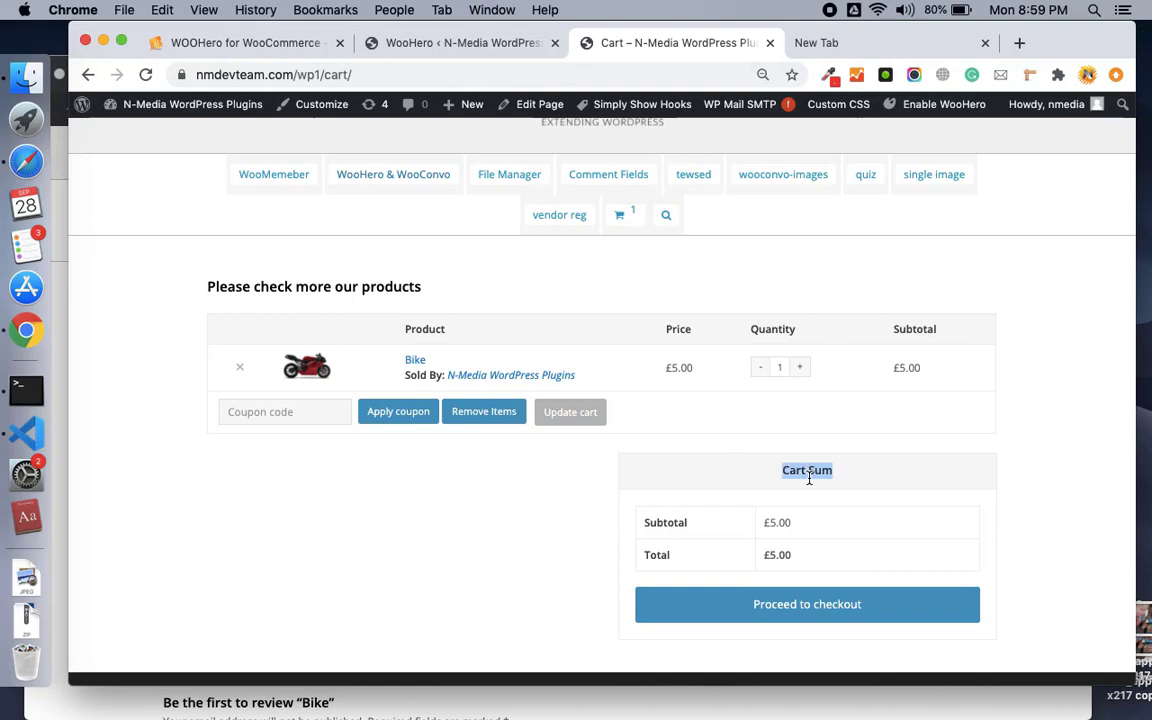
scroll(810, 478, "up", 1)
Recheck the Change any Text rules in WooHero, leaving them unchanged.
left_click(463, 42)
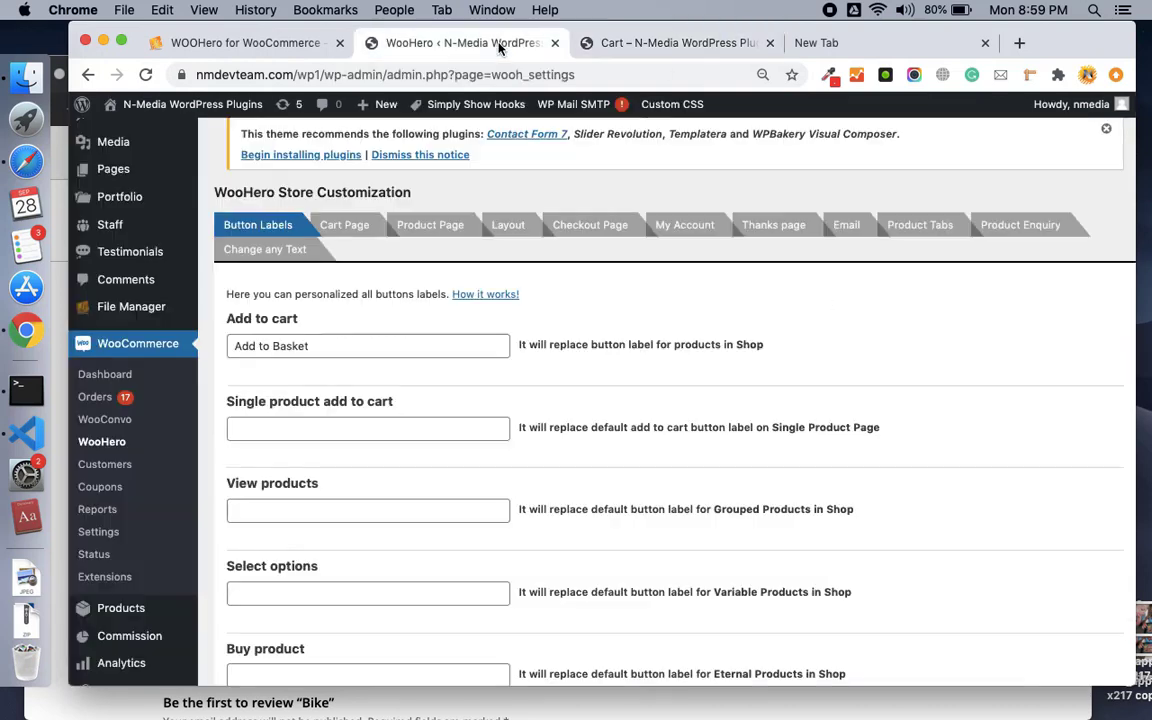
left_click(265, 250)
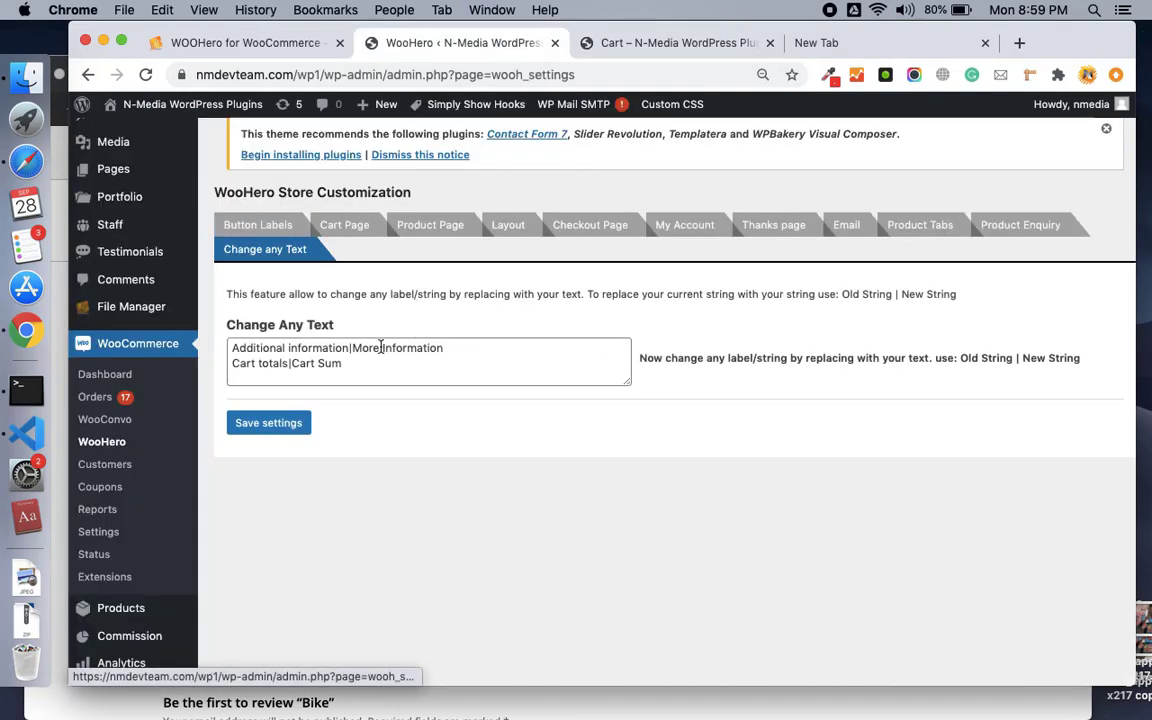
left_click(364, 363)
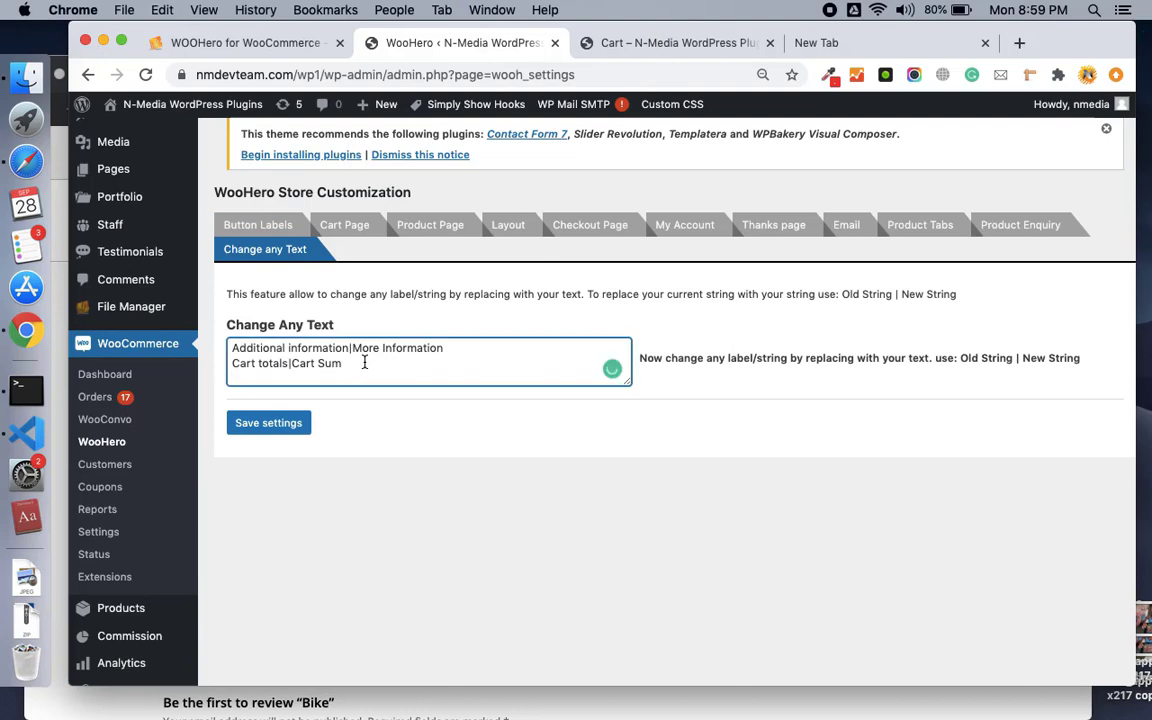
key("Return")
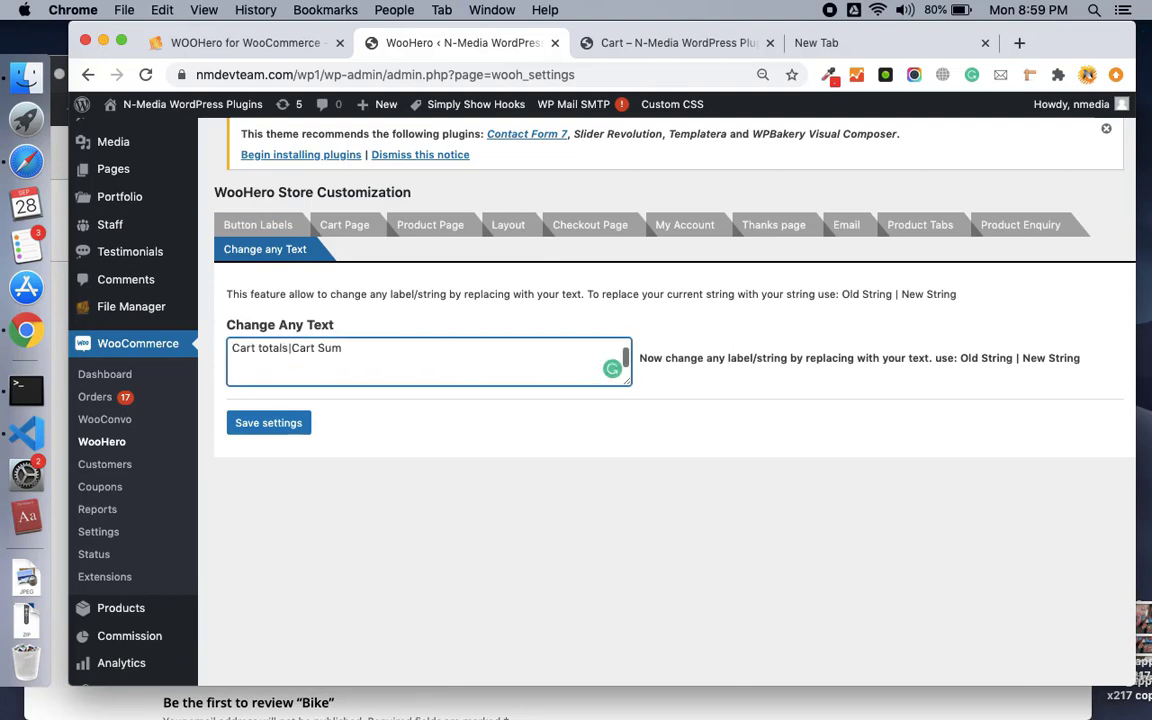
key("BackSpace")
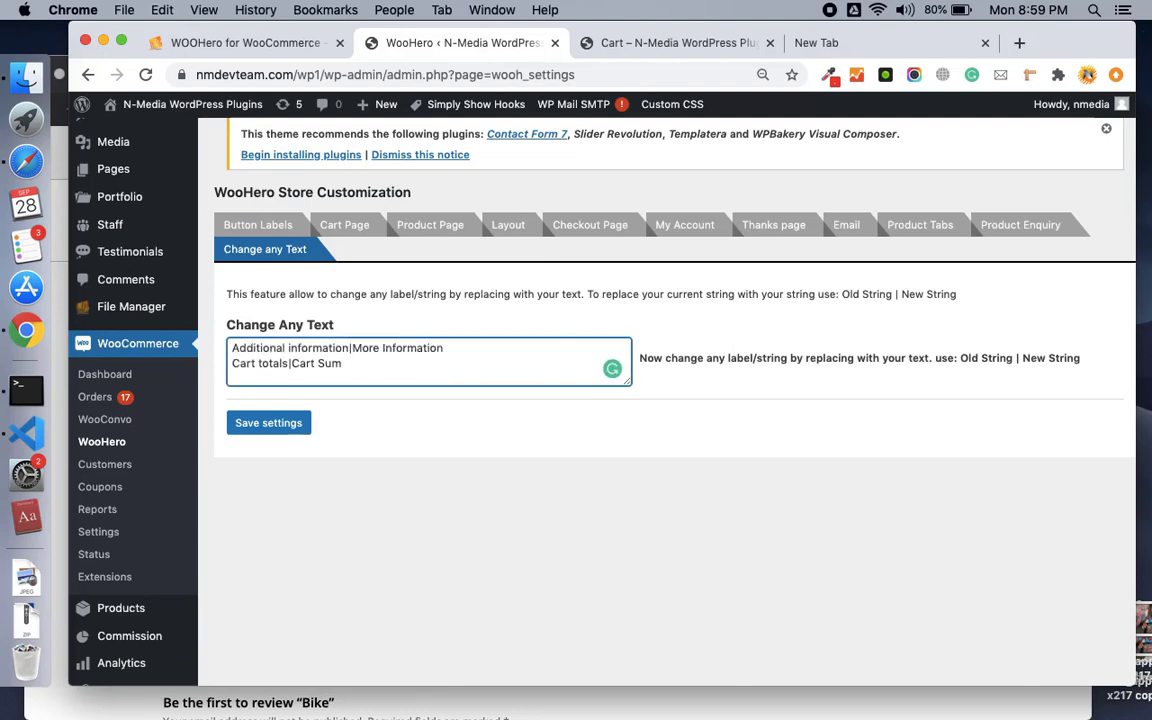
left_click(715, 42)
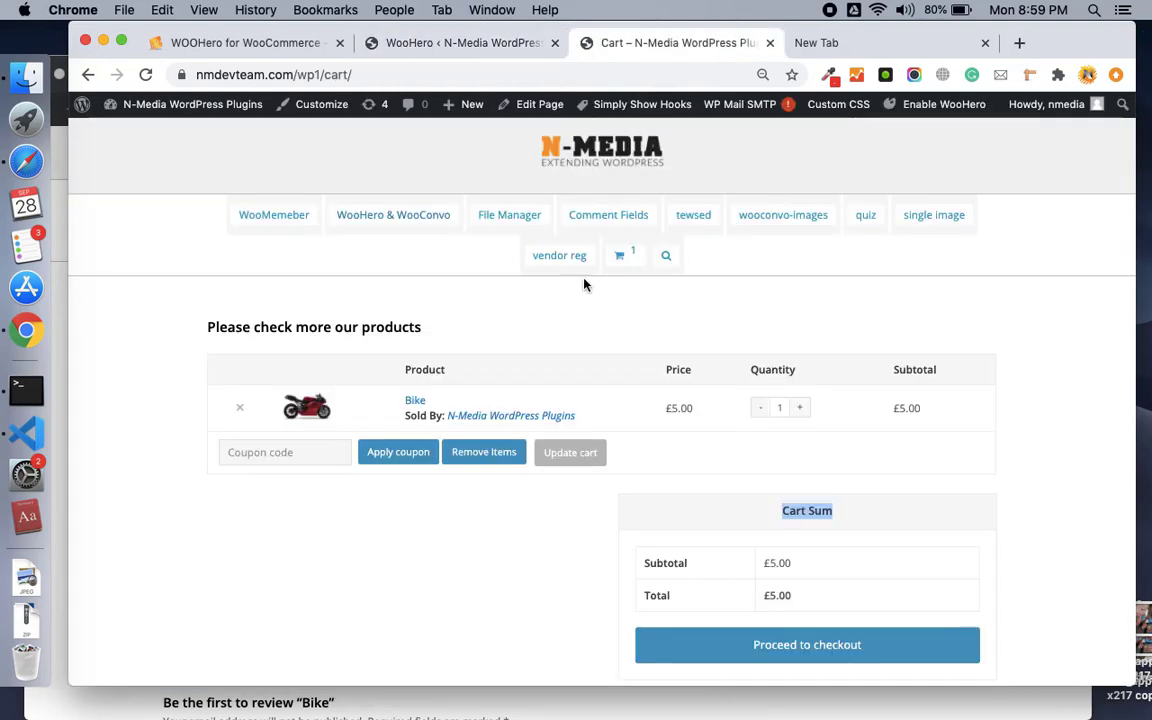
left_click(303, 50)
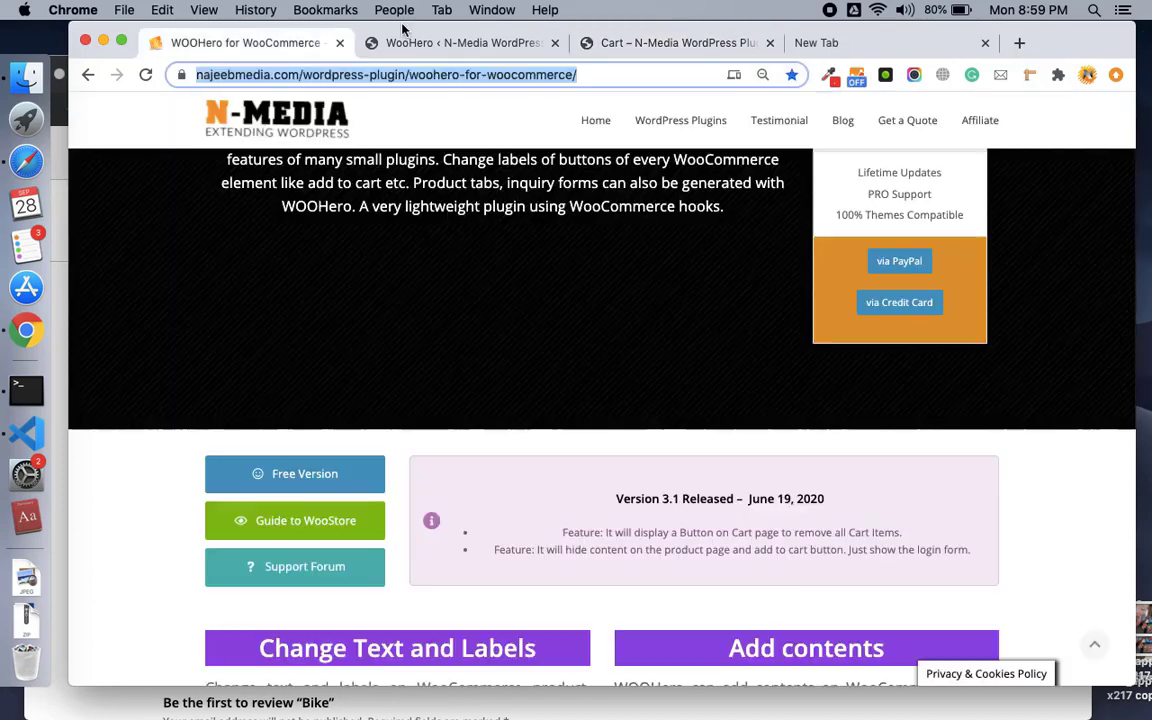
left_click(836, 44)
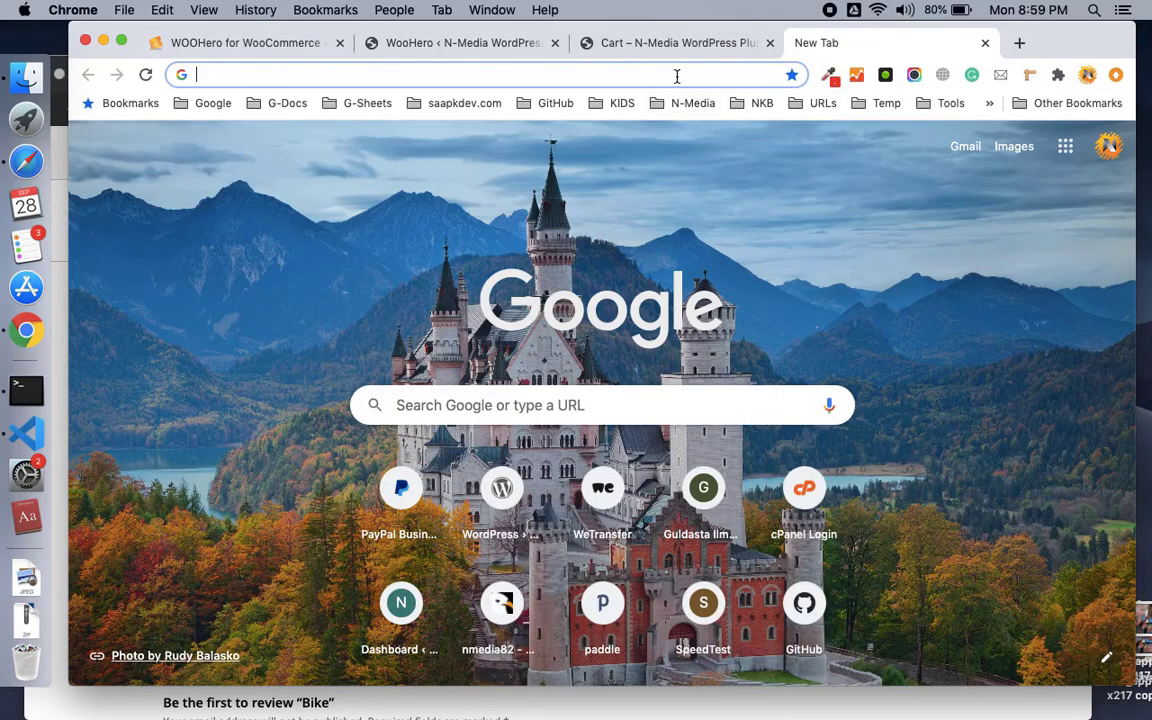
type("www.")
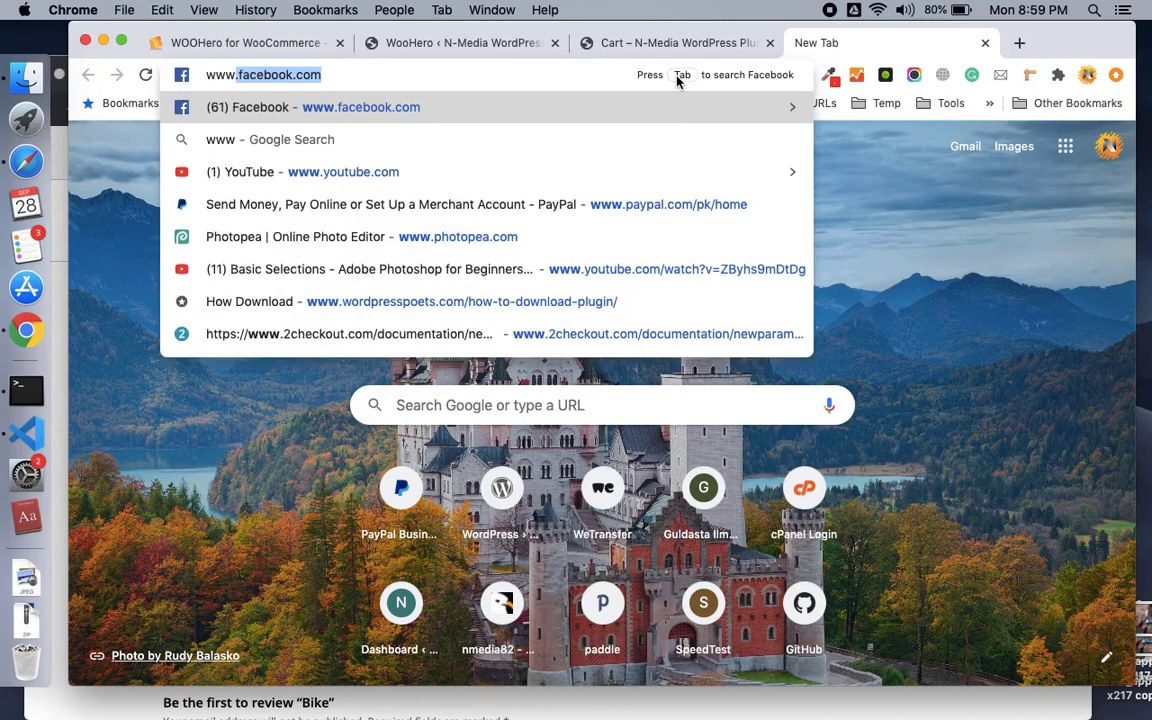
type("najeebm")
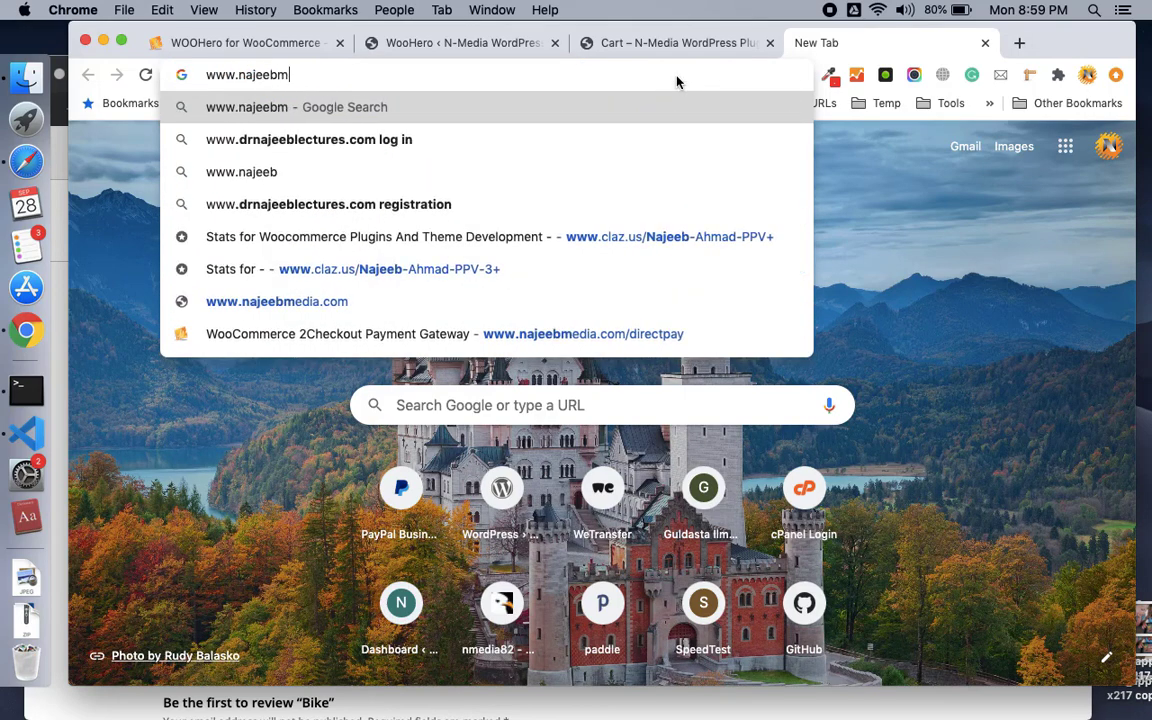
type("edia.com")
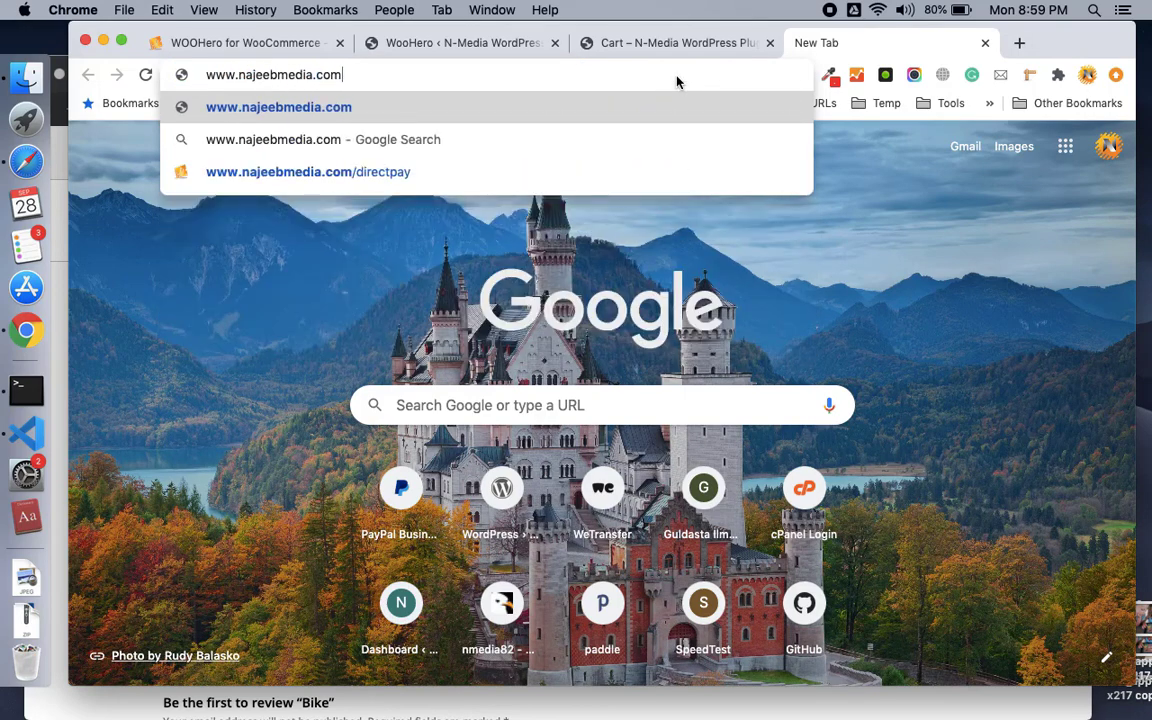
type("/woohero")
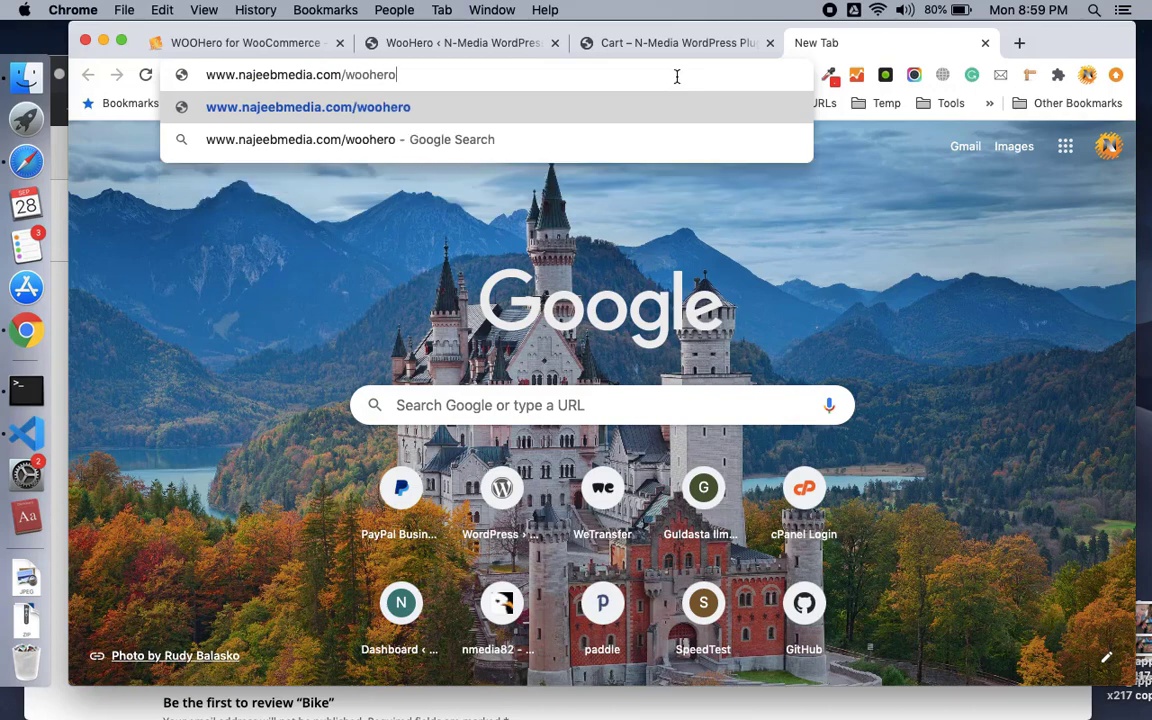
key("Return")
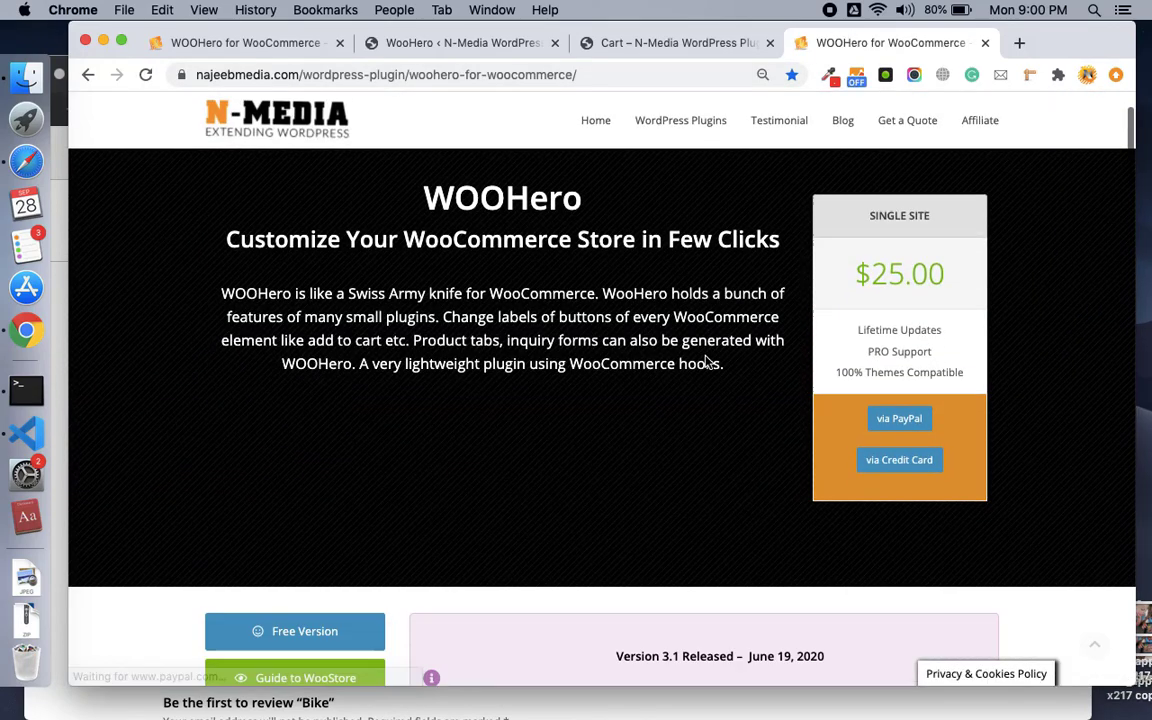
scroll(705, 362, "down", 3)
scroll(705, 362, "down", 6)
scroll(705, 362, "up", 3)
scroll(705, 362, "down", 15)
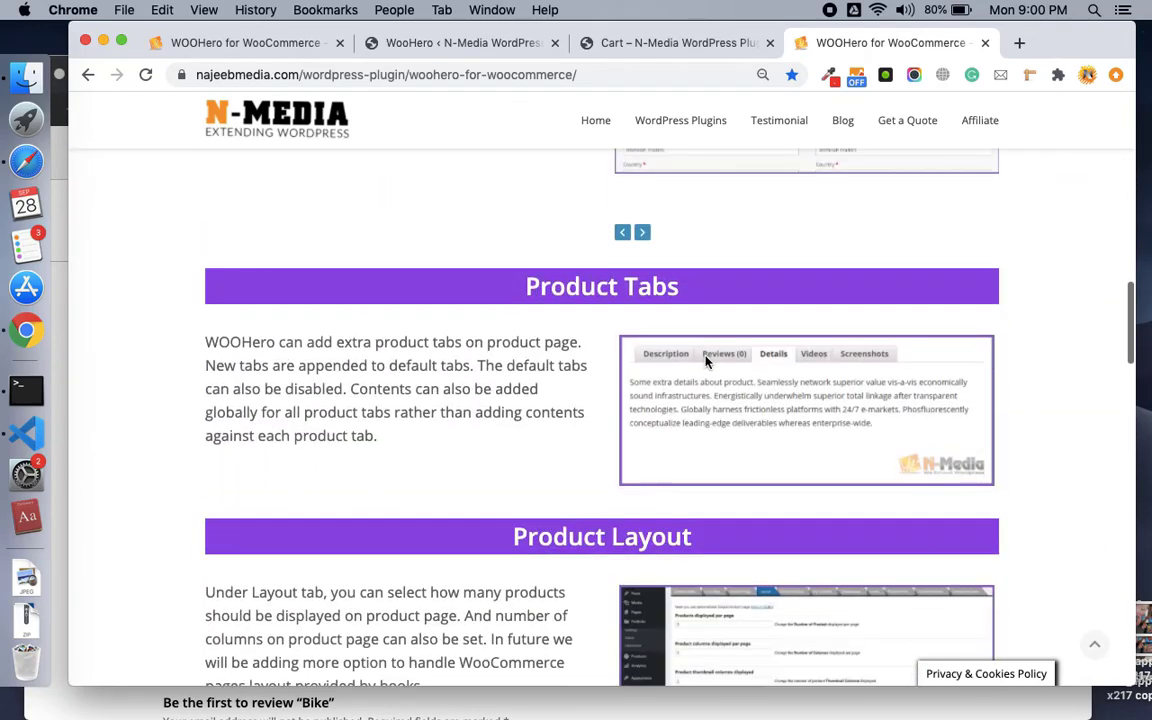
scroll(705, 362, "down", 2)
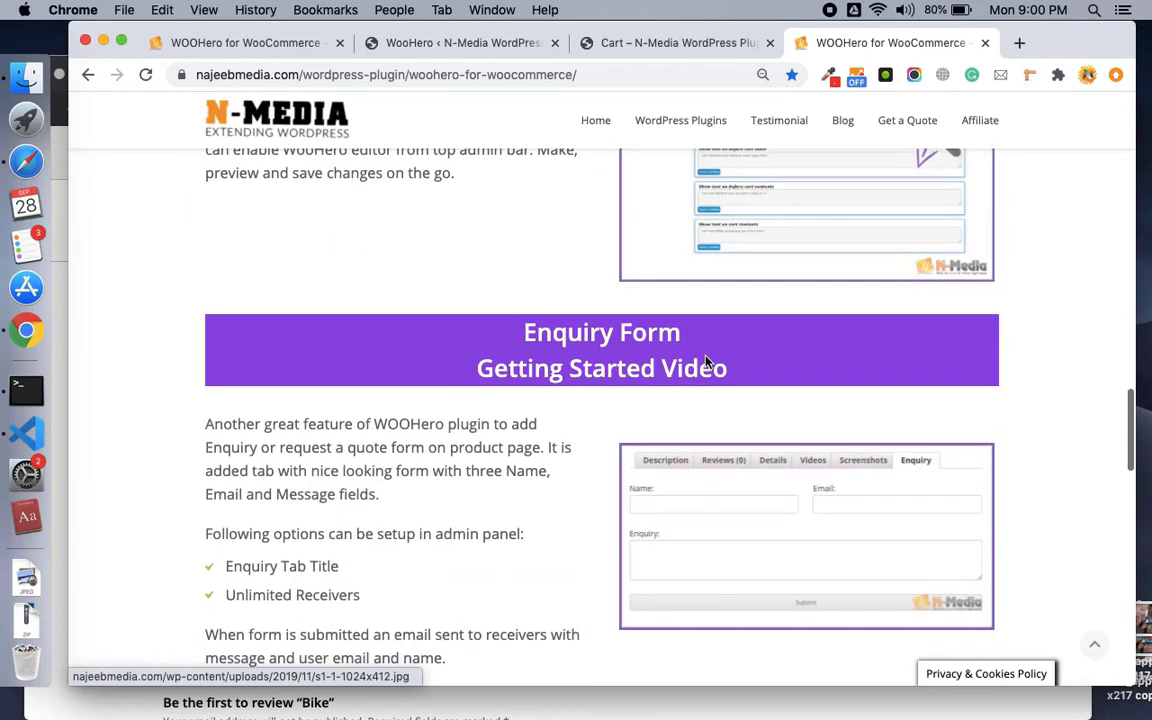
scroll(705, 362, "up", 8)
scroll(705, 362, "up", 12)
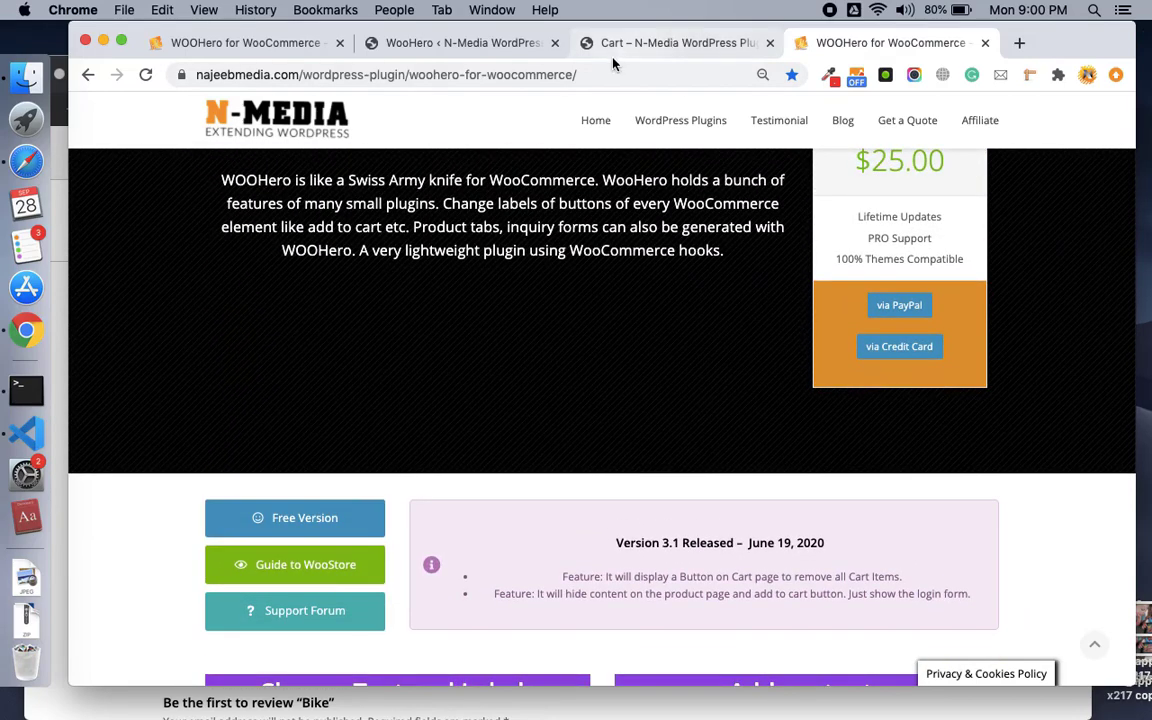
left_click(633, 50)
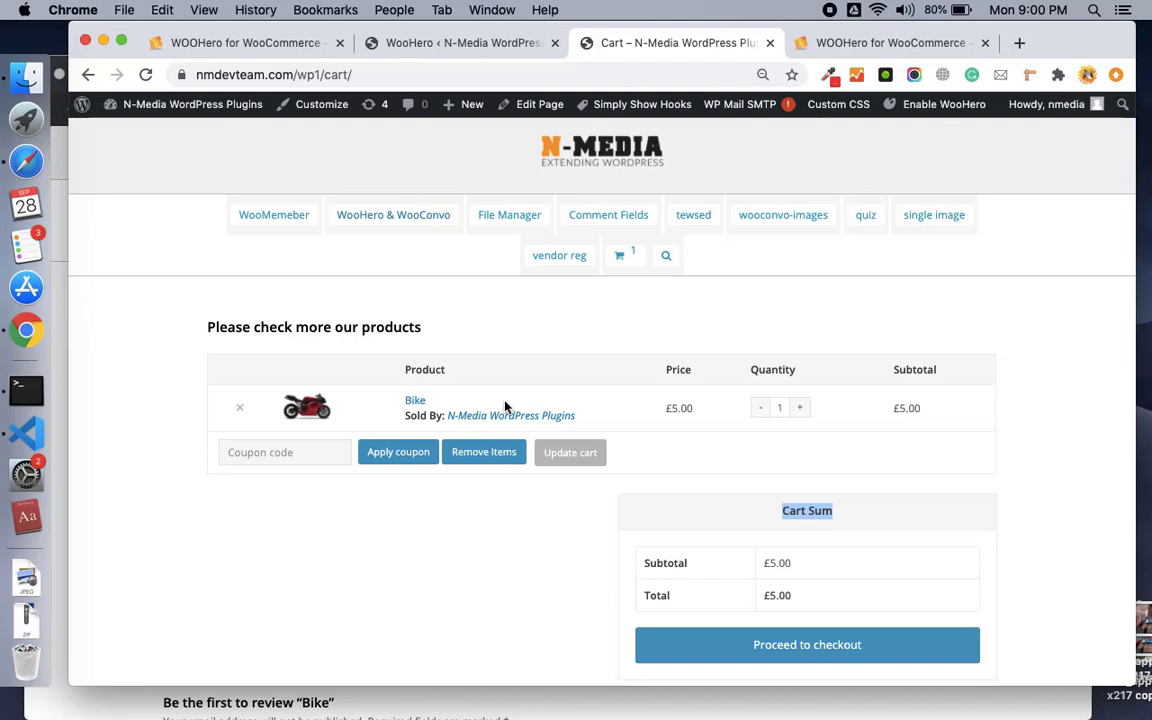
Return to WooHero's Change any Text box showing both the More Information and Cart Sum rules.
left_click(491, 43)
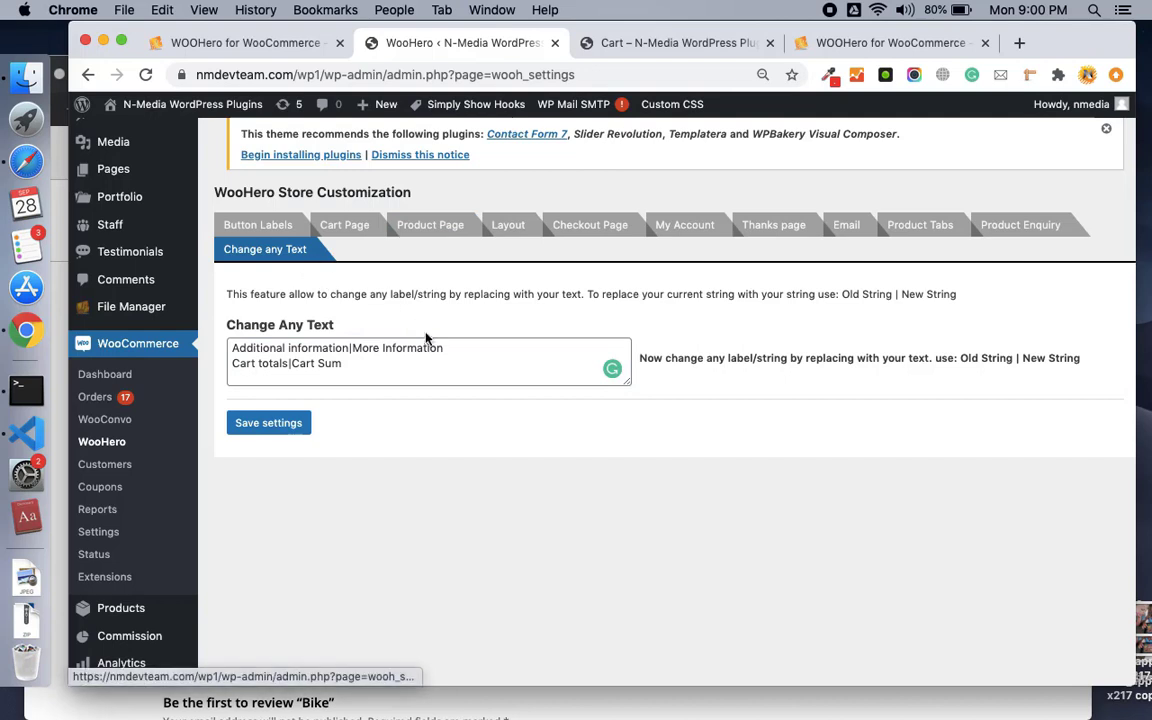
left_click(417, 370)
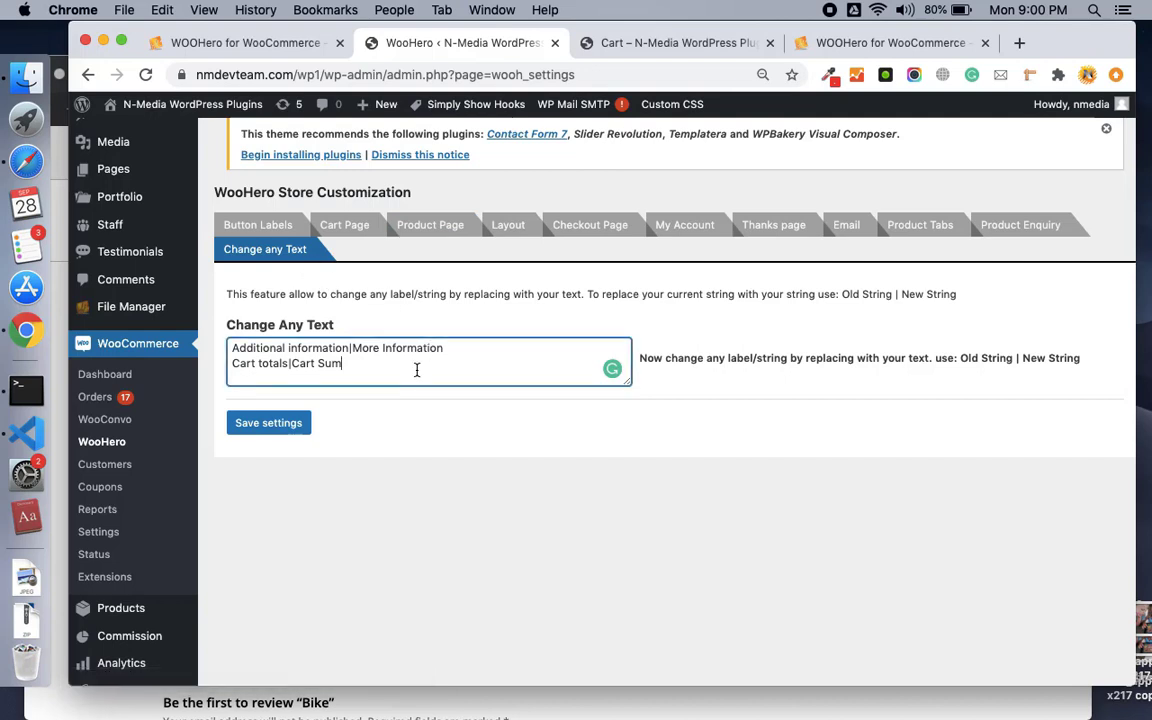